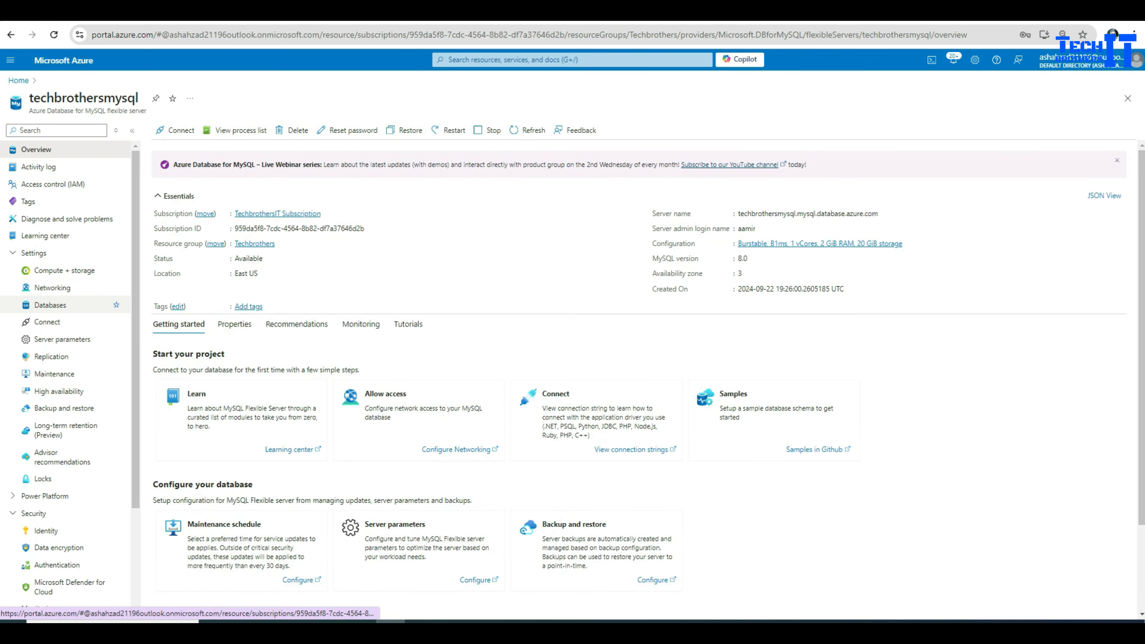
Step: Open the Databases page of the techbrothersmysql flexible server from the Settings menu
click(50, 305)
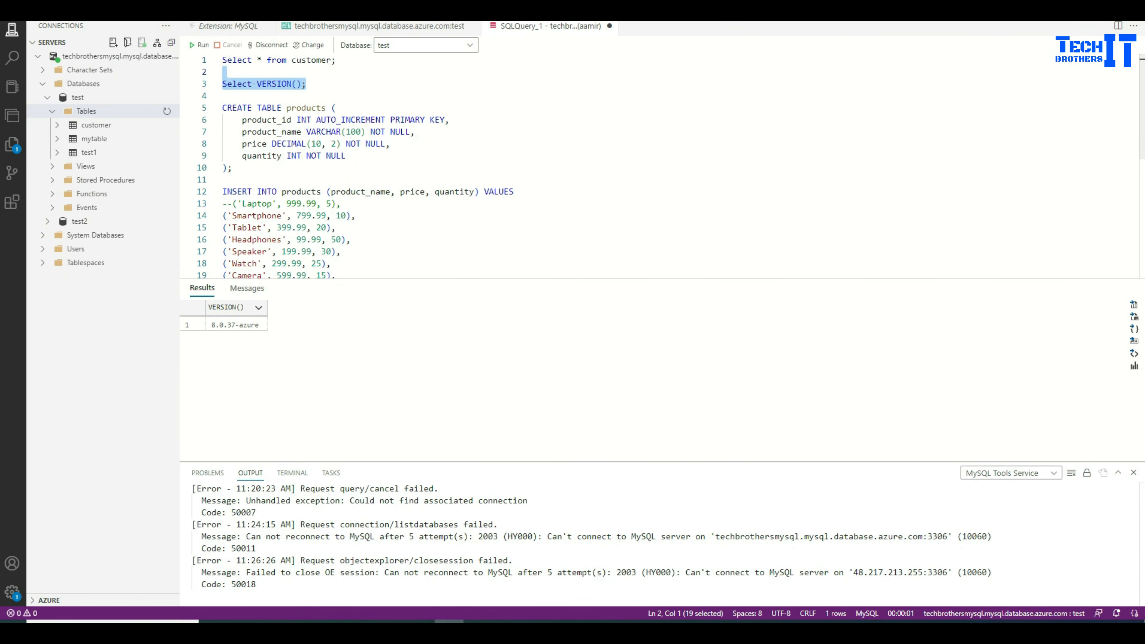
Step: Check the test database's tables, then run the CREATE TABLE products statement
click(389, 144)
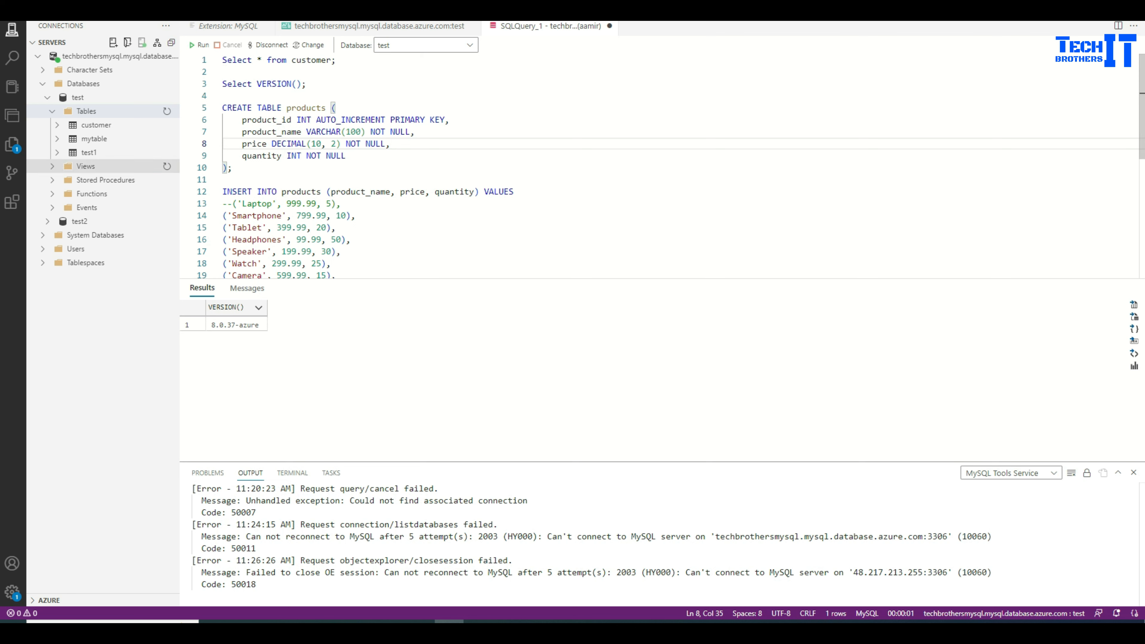
click(85, 111)
click(77, 98)
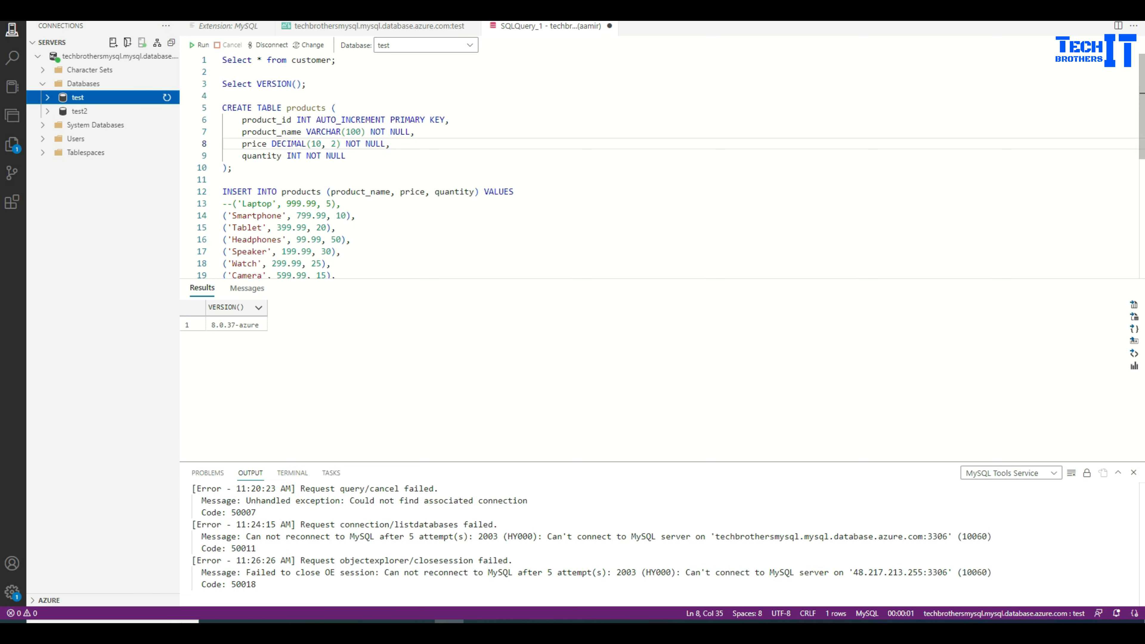
click(312, 107)
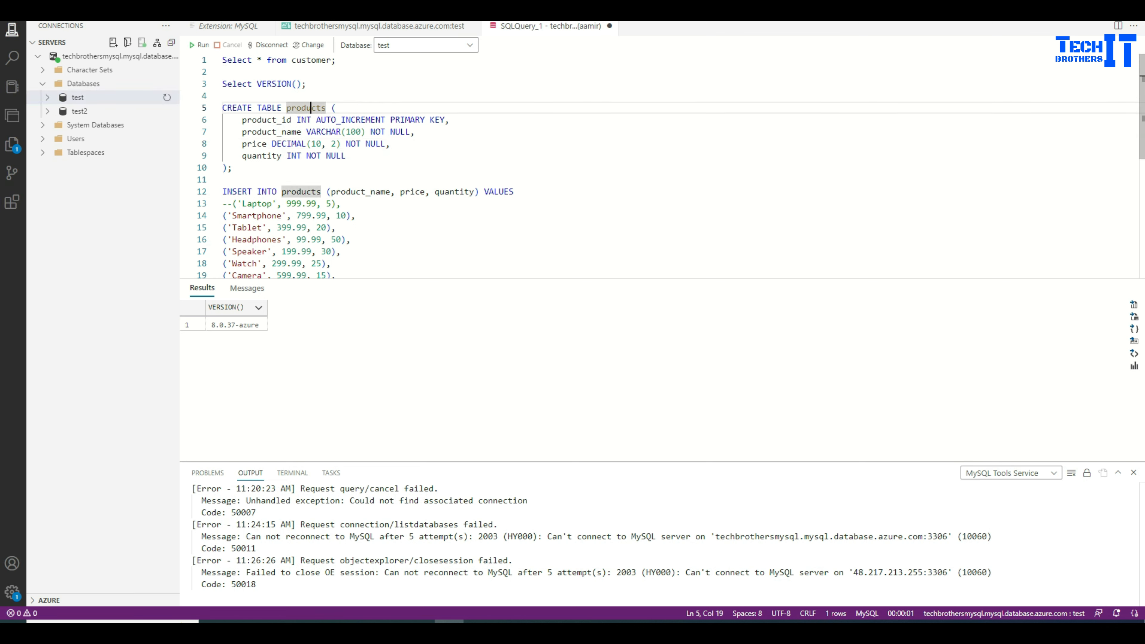
click(77, 97)
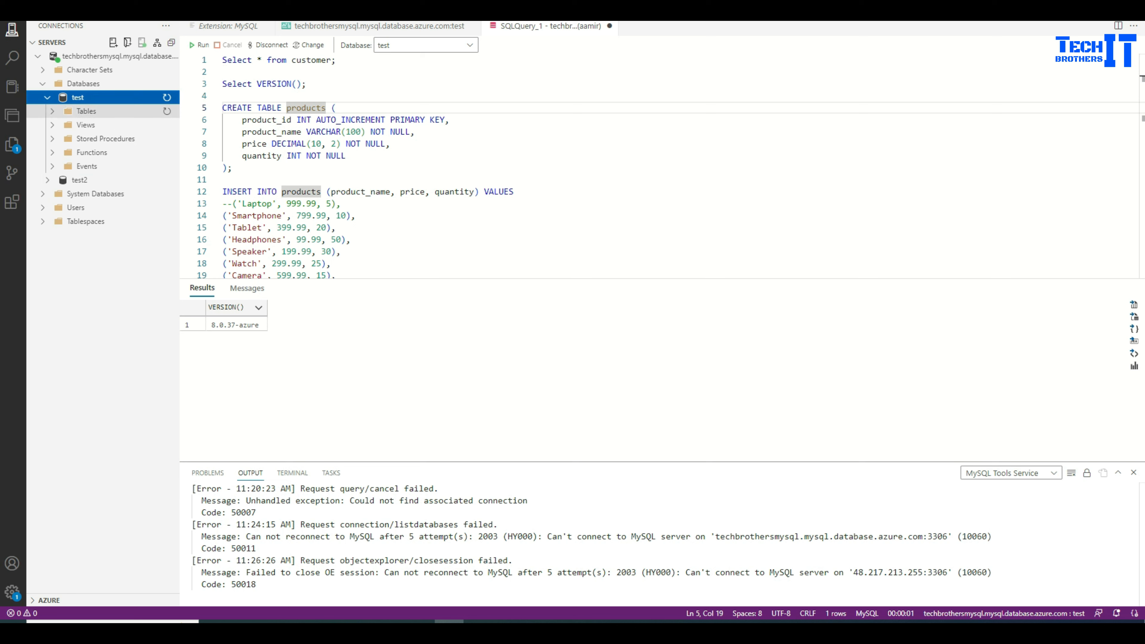
click(85, 111)
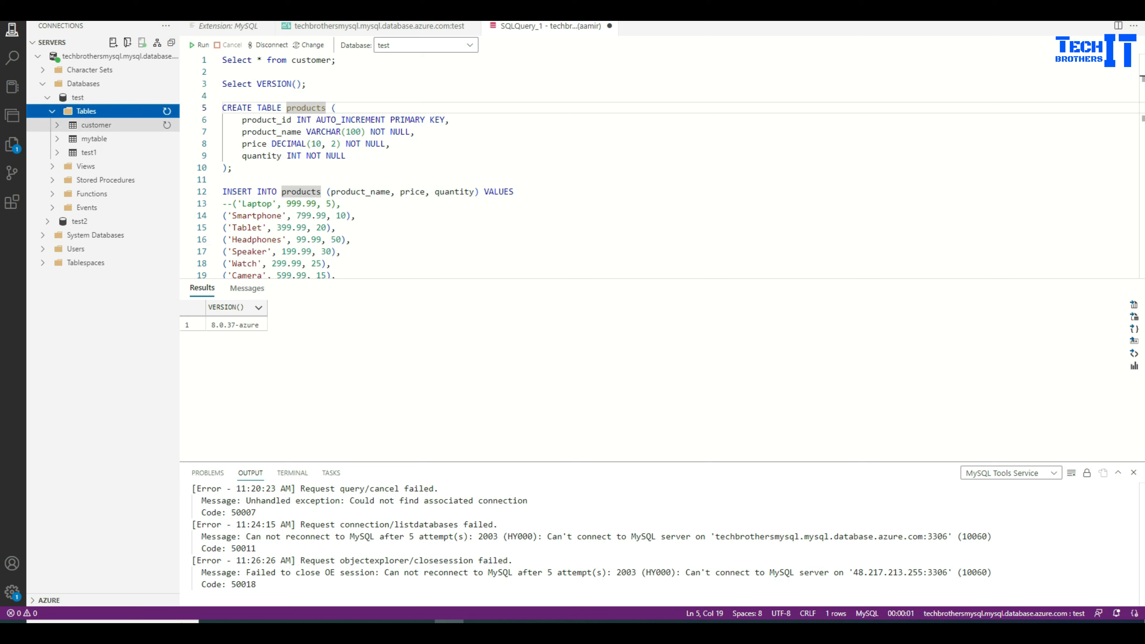
click(337, 108)
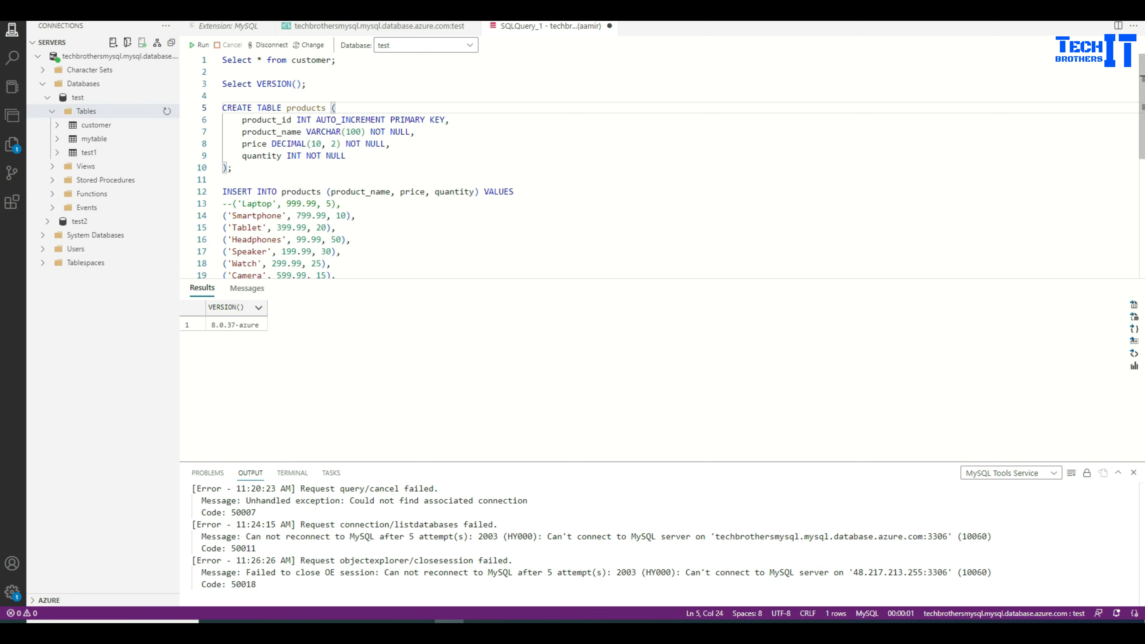
drag(232, 168, 222, 108)
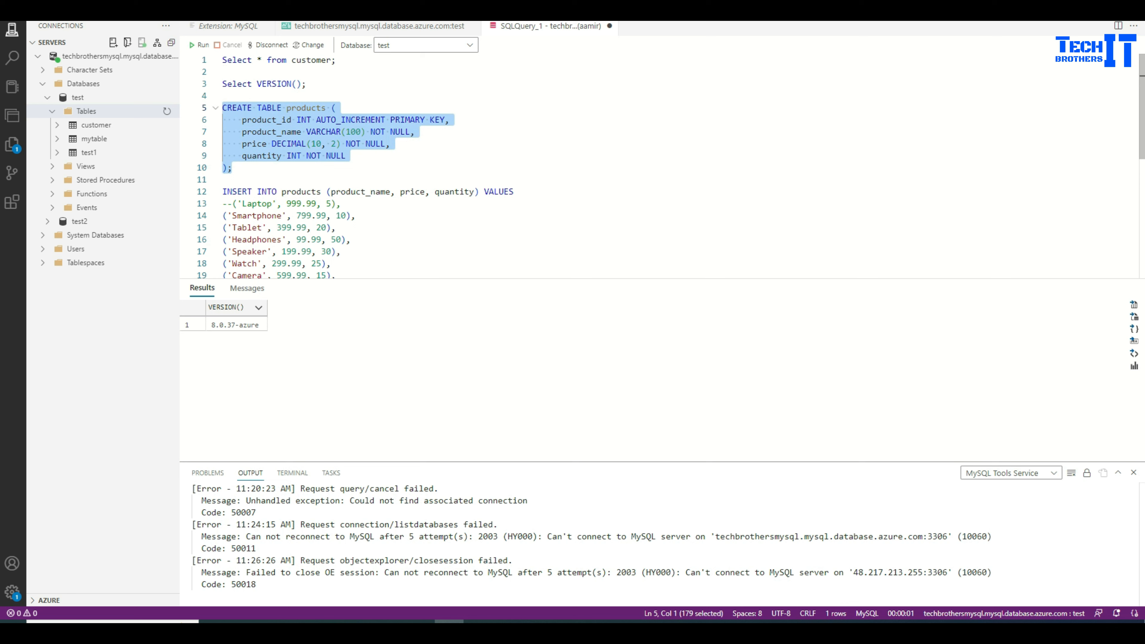
key(F5)
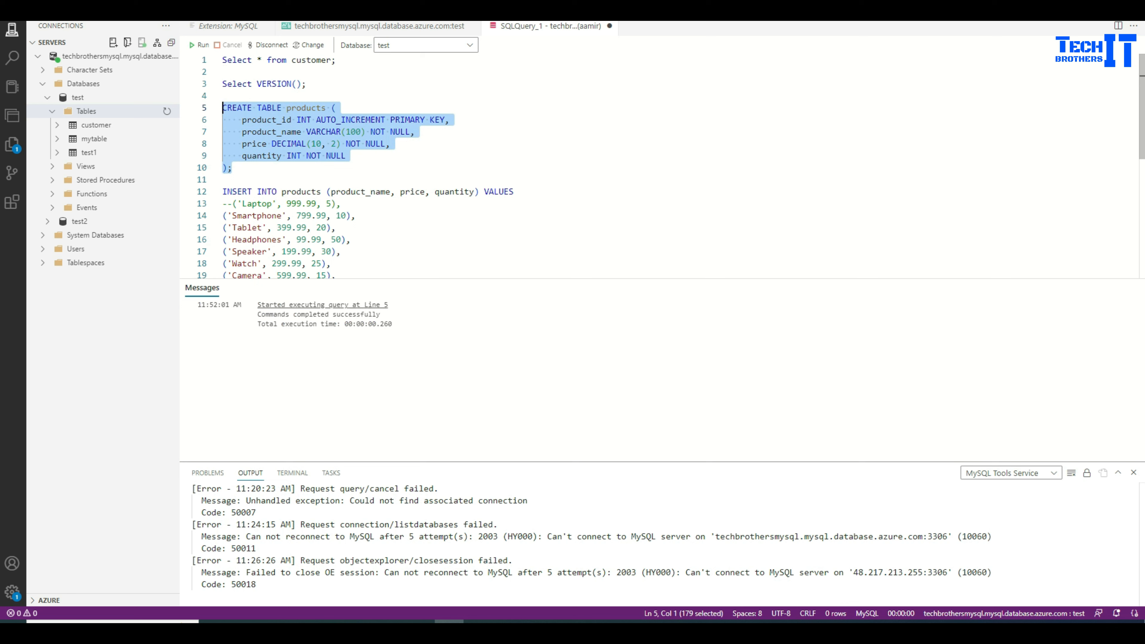
Step: Uncomment the Laptop row, run the products INSERT, and refresh the test tables
click(232, 203)
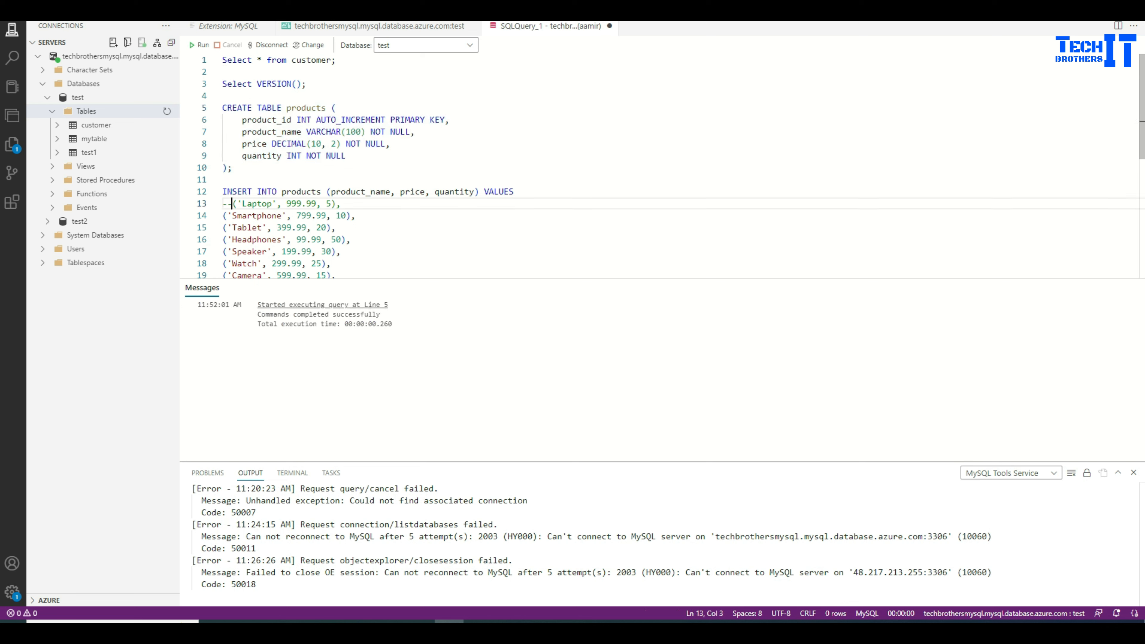
key(BackSpace)
key(BackSpace)
click(322, 203)
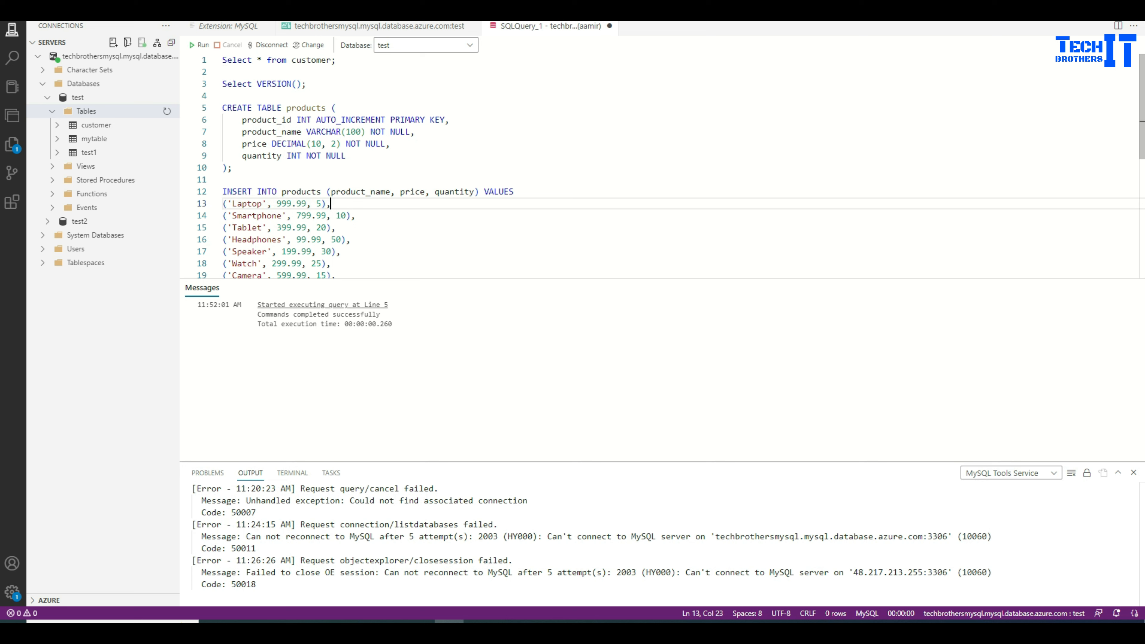
drag(325, 203, 223, 191)
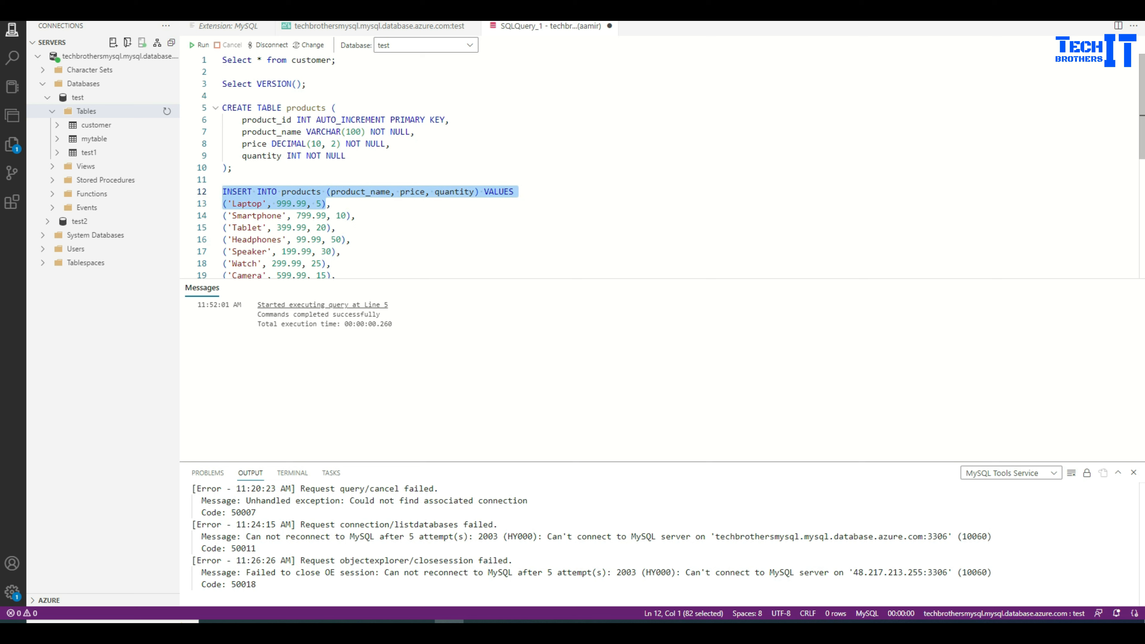
key(F5)
click(335, 227)
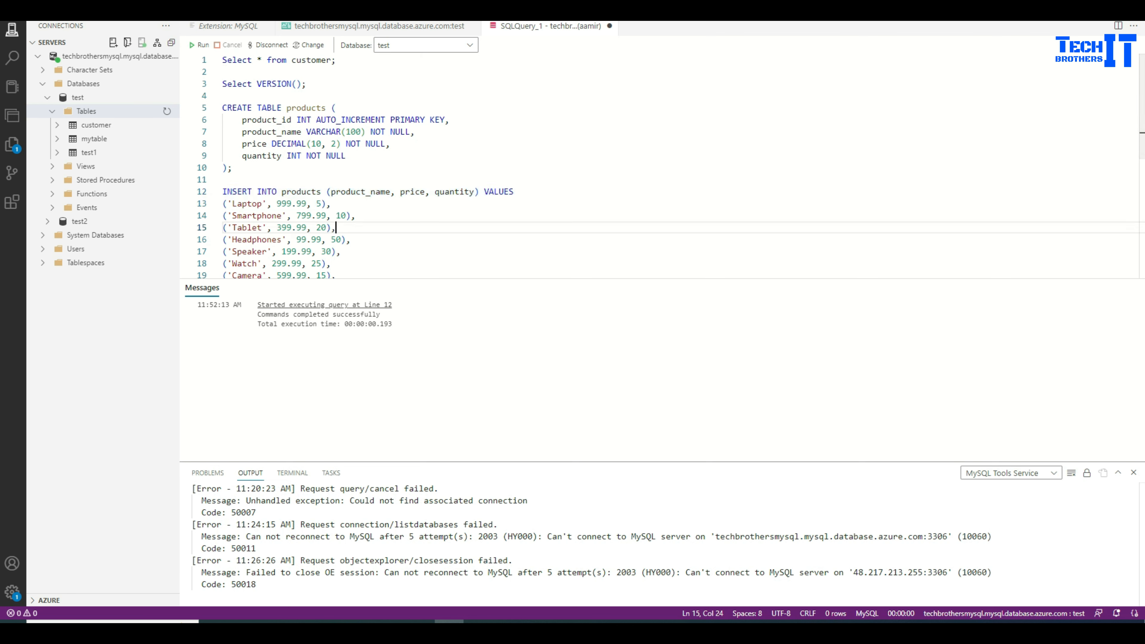
click(167, 111)
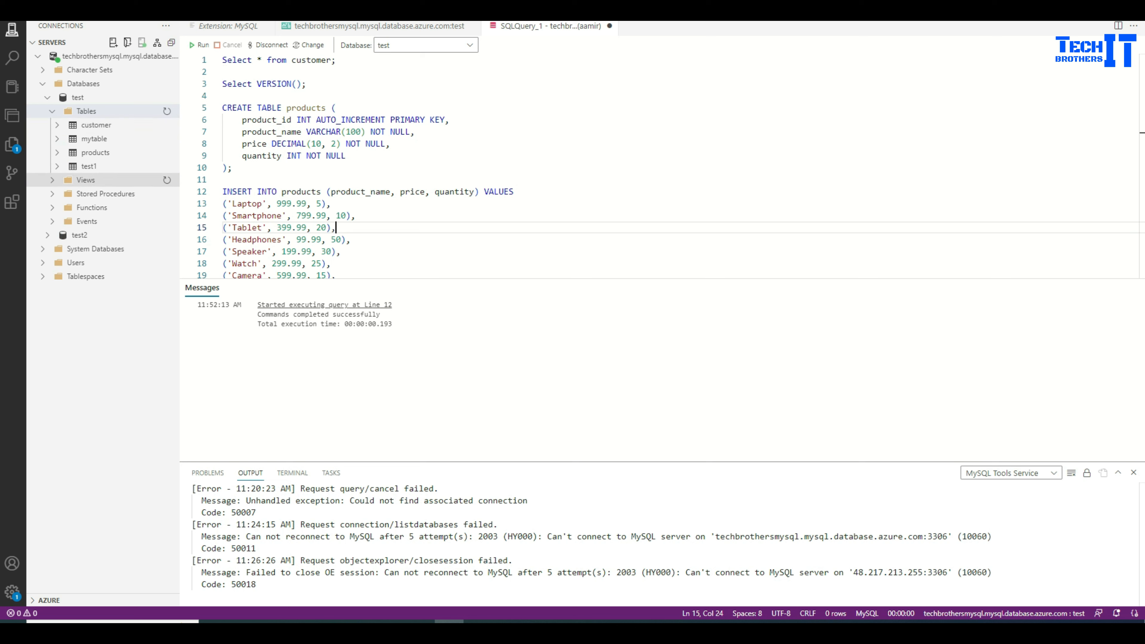
Step: Collapse the test database, then expand and collapse test2 to view its tables
click(86, 111)
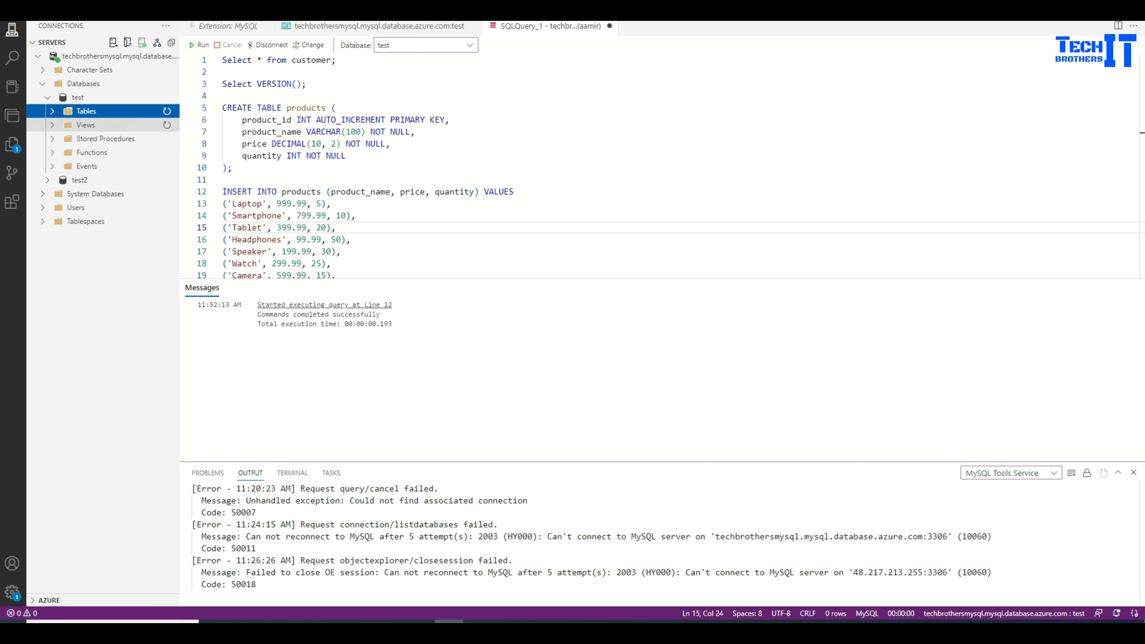
click(48, 97)
click(79, 110)
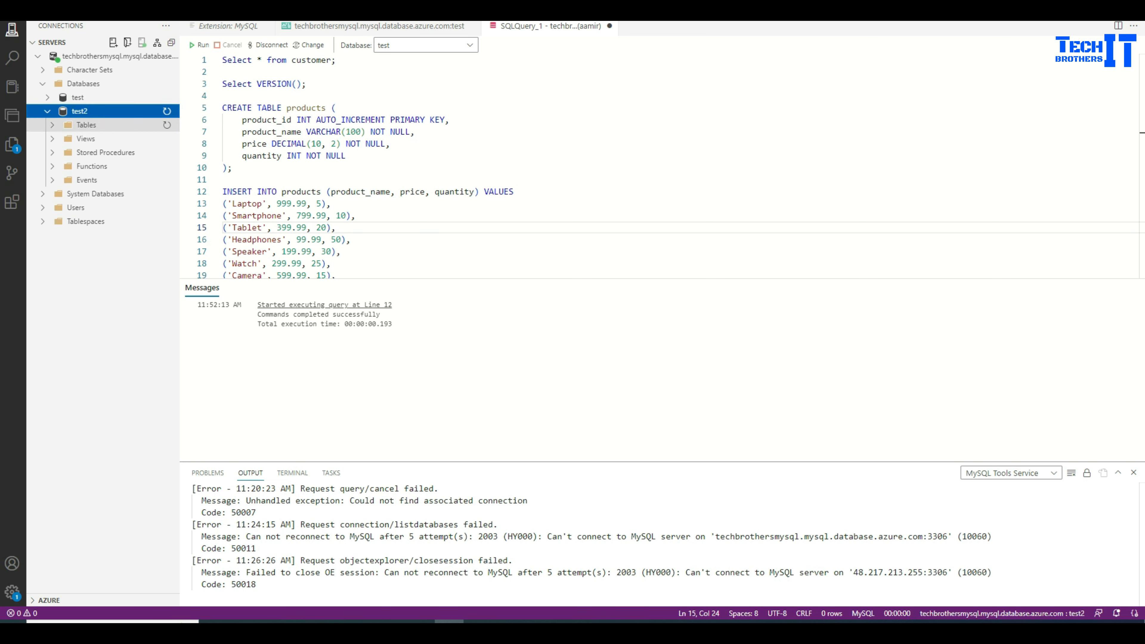
click(86, 125)
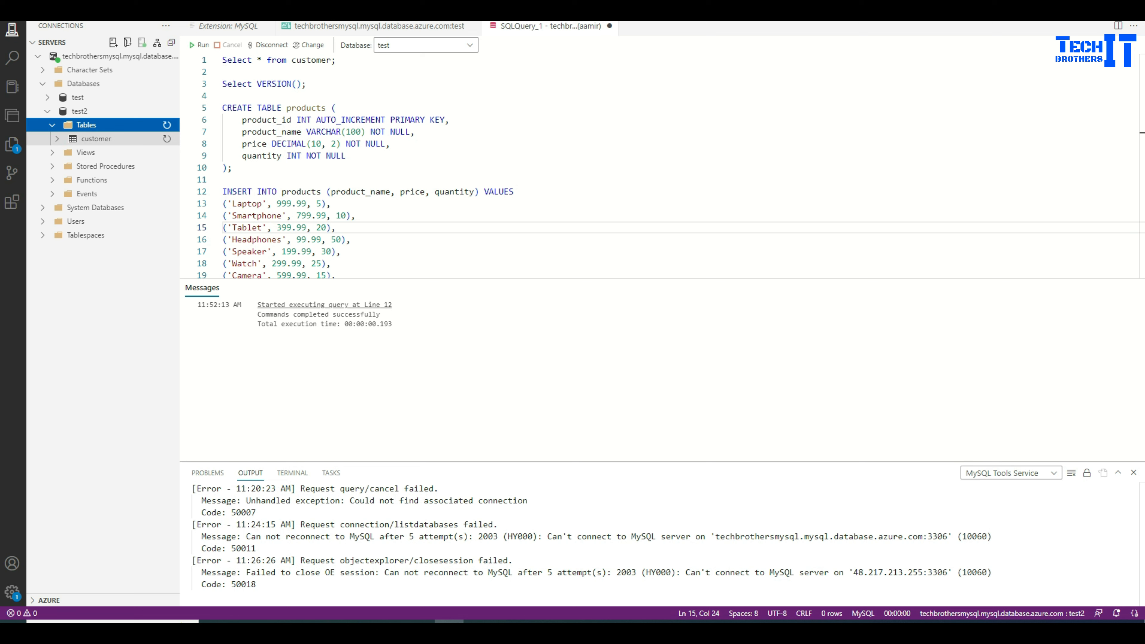
click(86, 124)
click(79, 111)
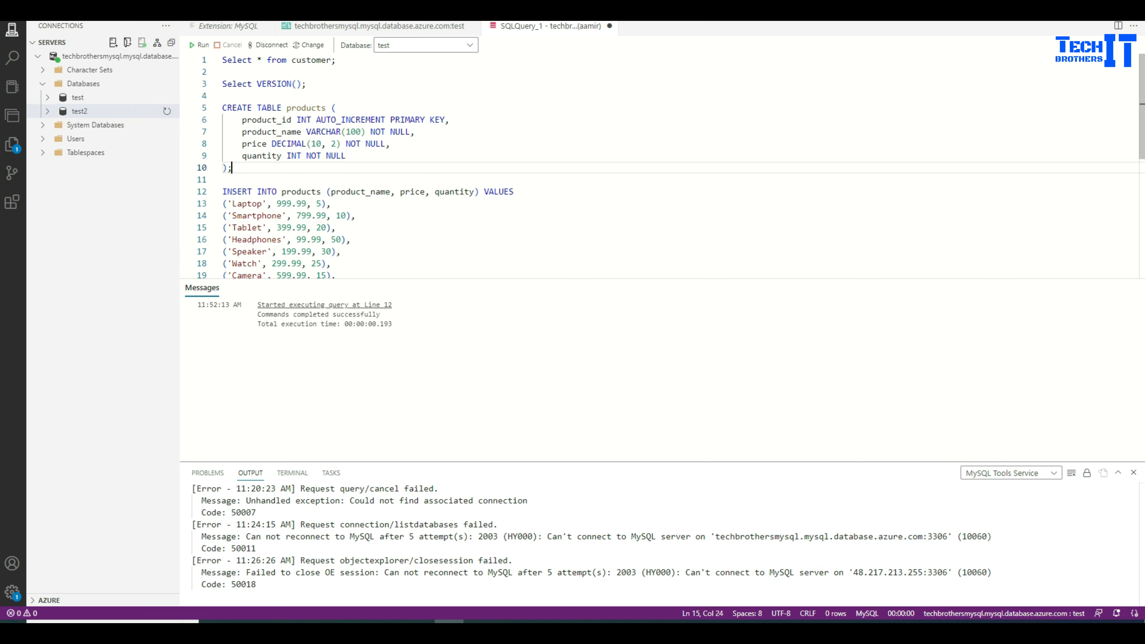
Step: Run Select VERSION(); to confirm the source server is 8.0.37-azure
click(306, 84)
drag(306, 83, 223, 83)
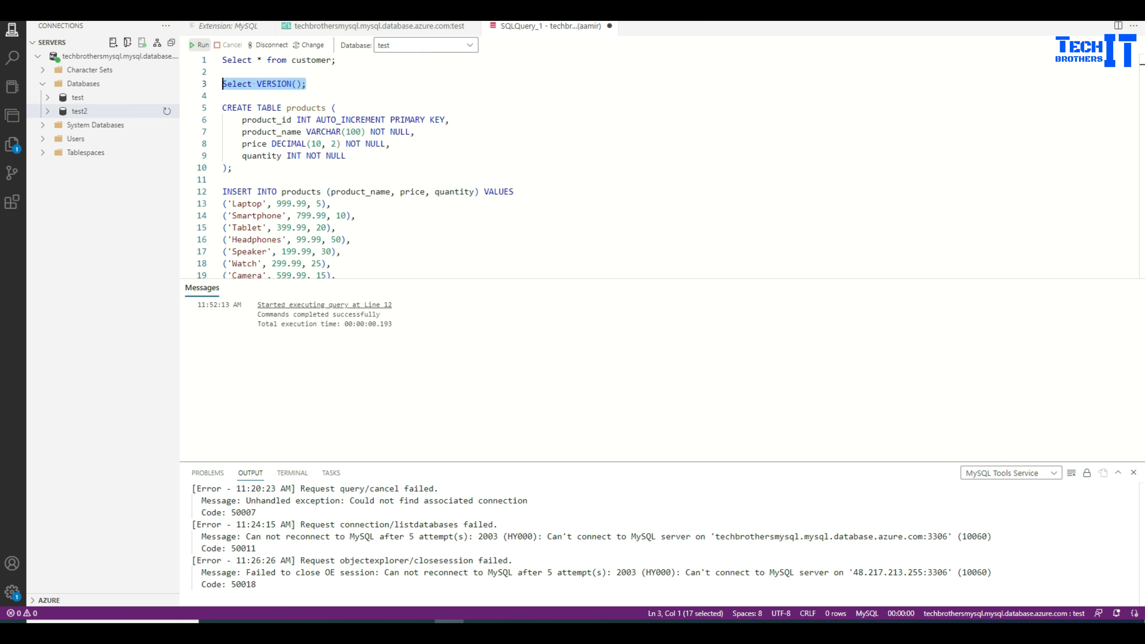
click(199, 45)
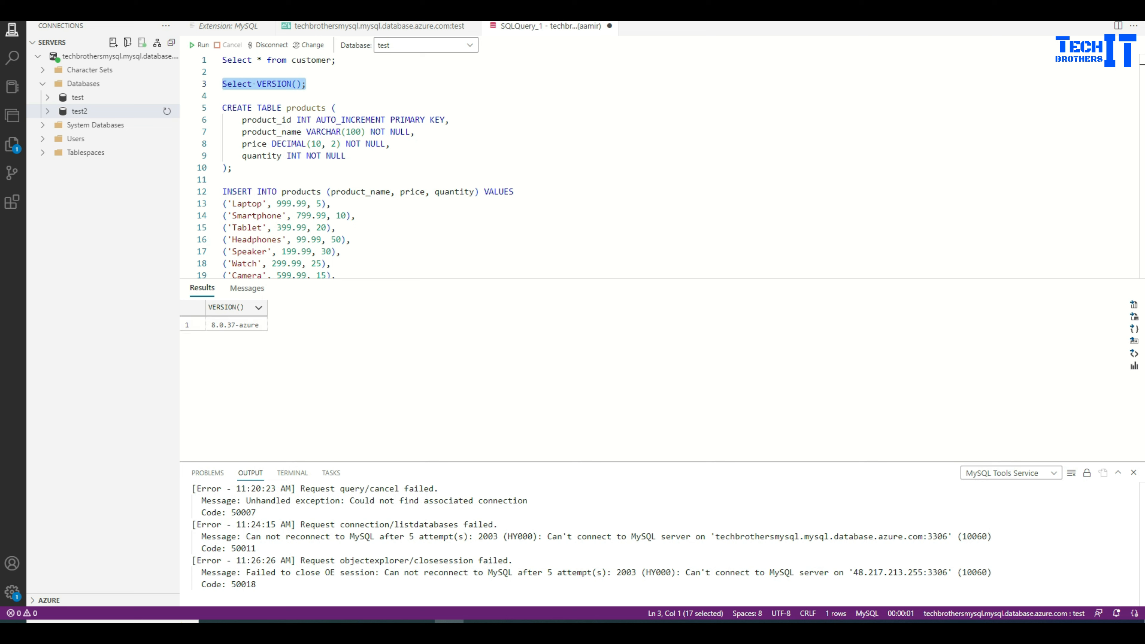
click(306, 84)
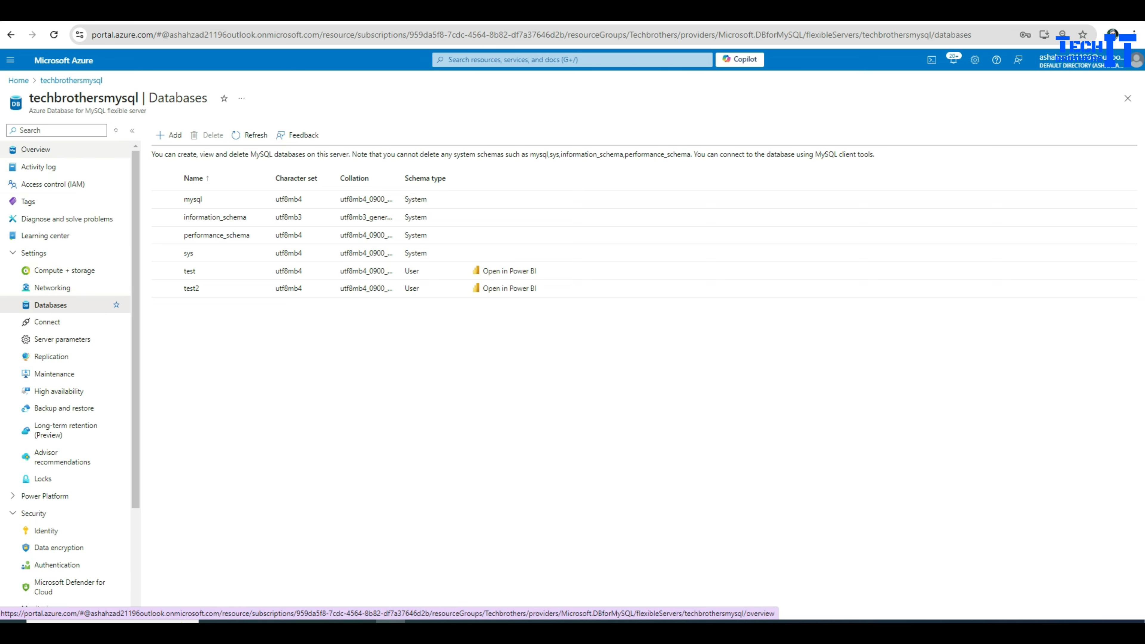
Step: Return to the server Overview and copy the MySQL version 8.0 from Essentials
click(35, 149)
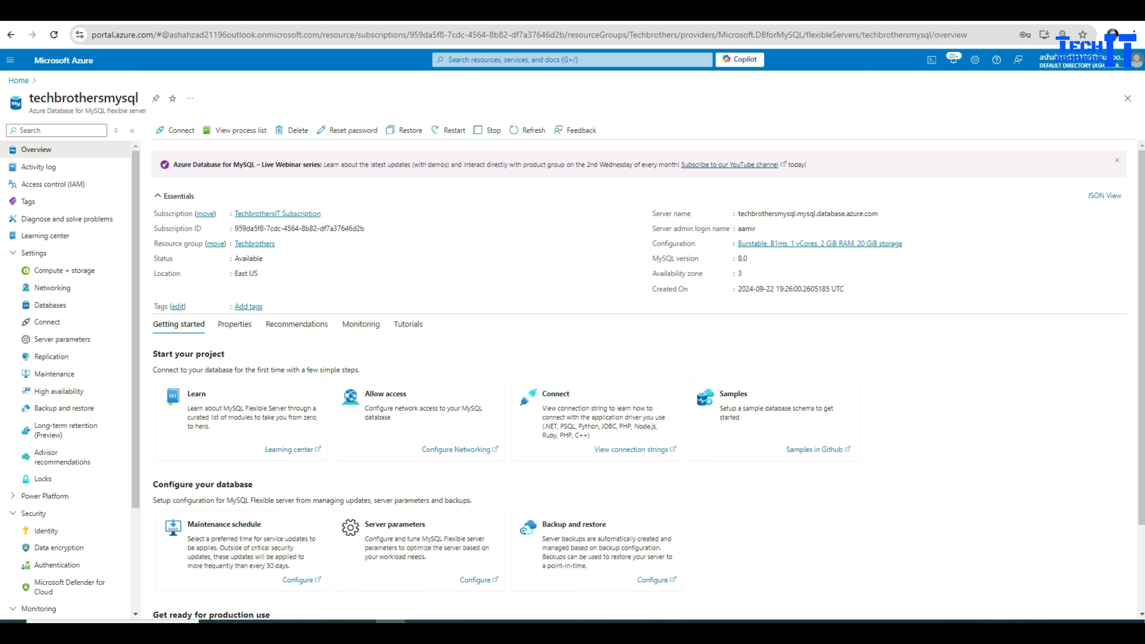
drag(652, 258, 698, 258)
click(753, 259)
mouse_move(752, 259)
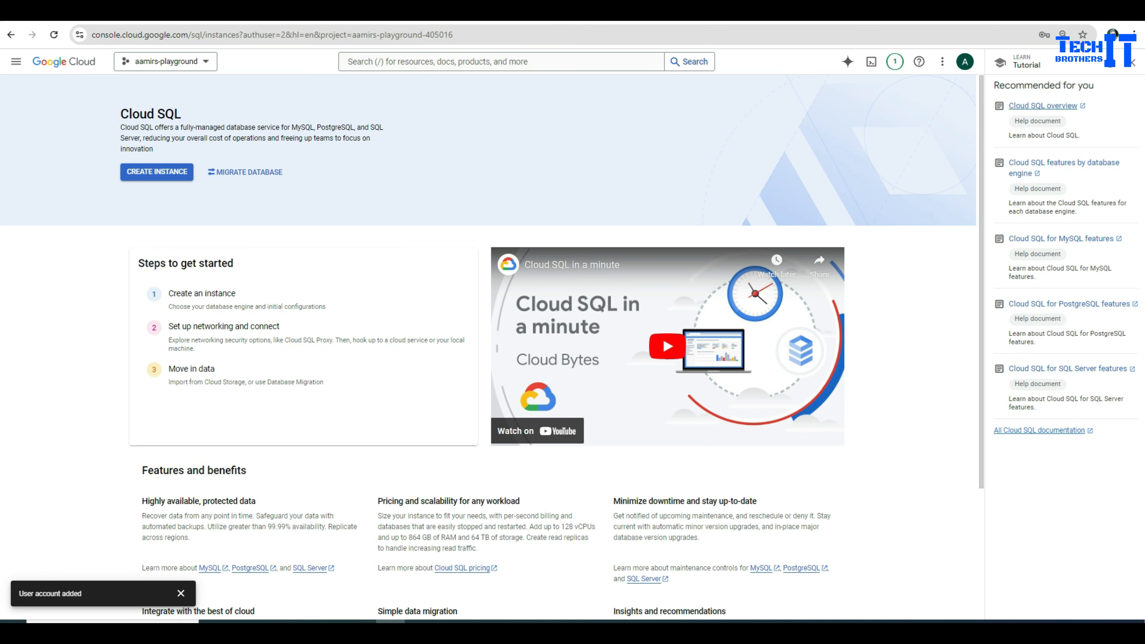
Step: Close the Learn panel and search 'Database migration' to open the Migration jobs list
click(1132, 62)
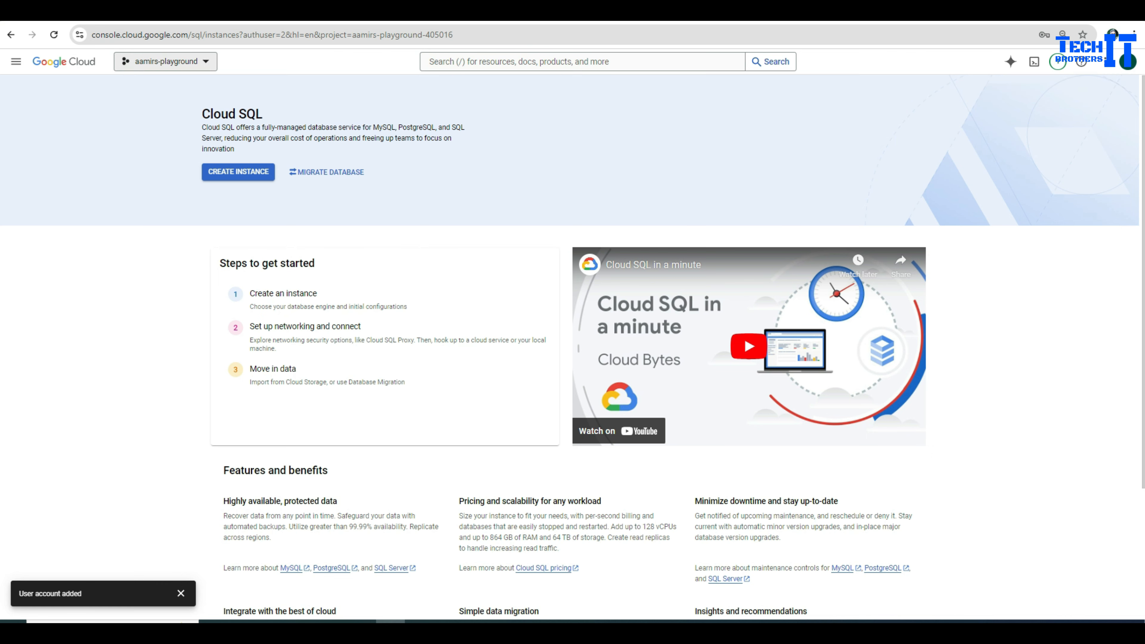
click(16, 62)
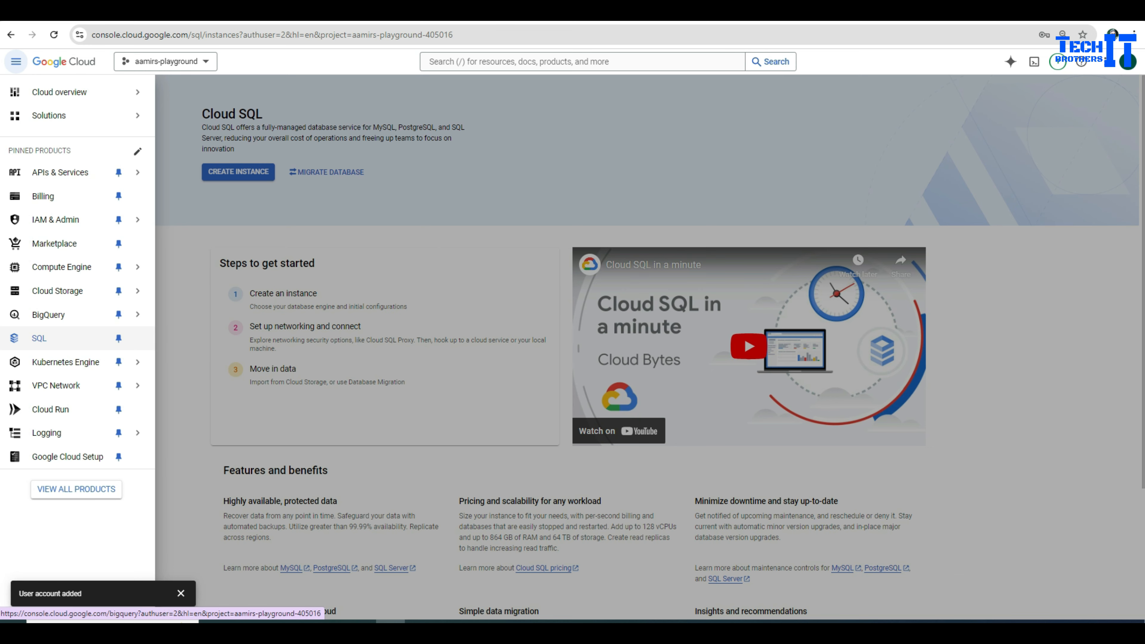
click(39, 338)
text(/)
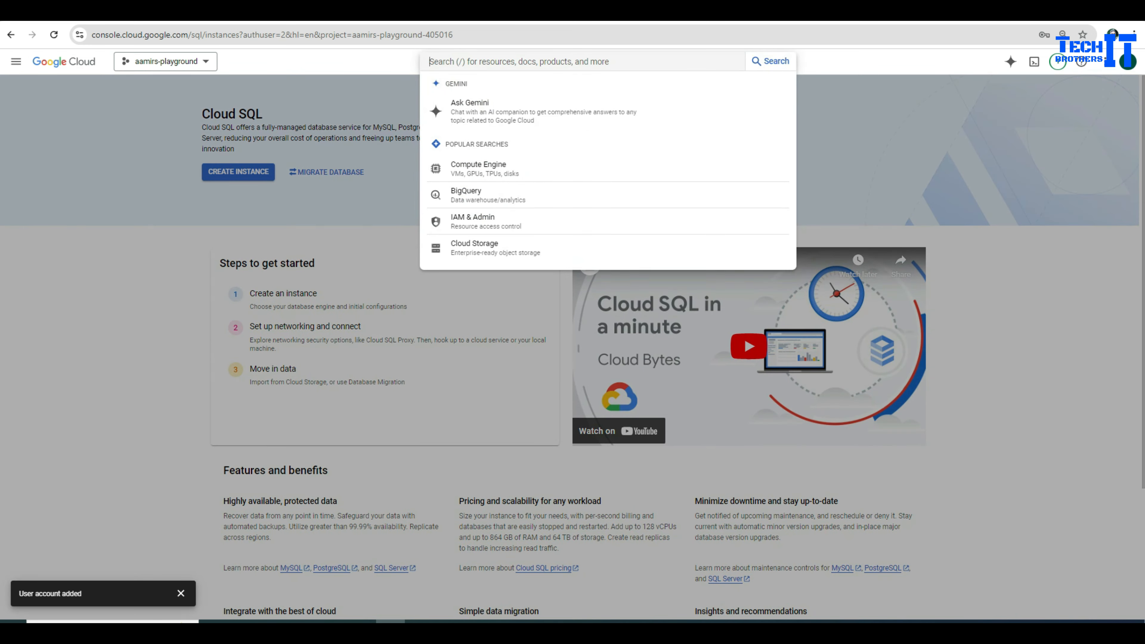
text(Datab)
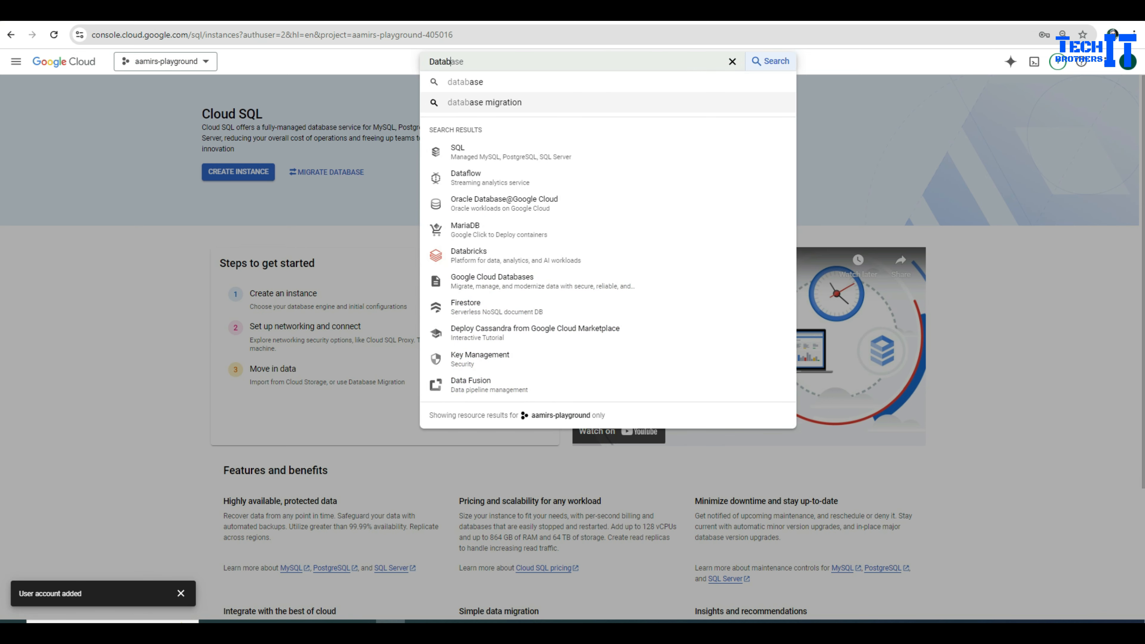
text(ase migr)
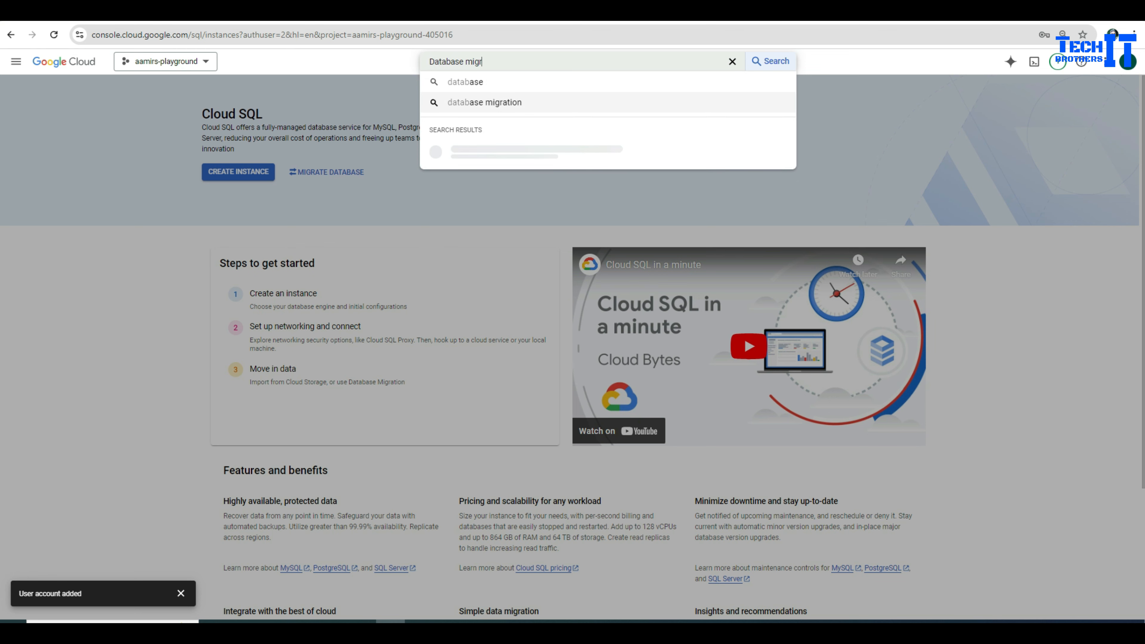
text(ation)
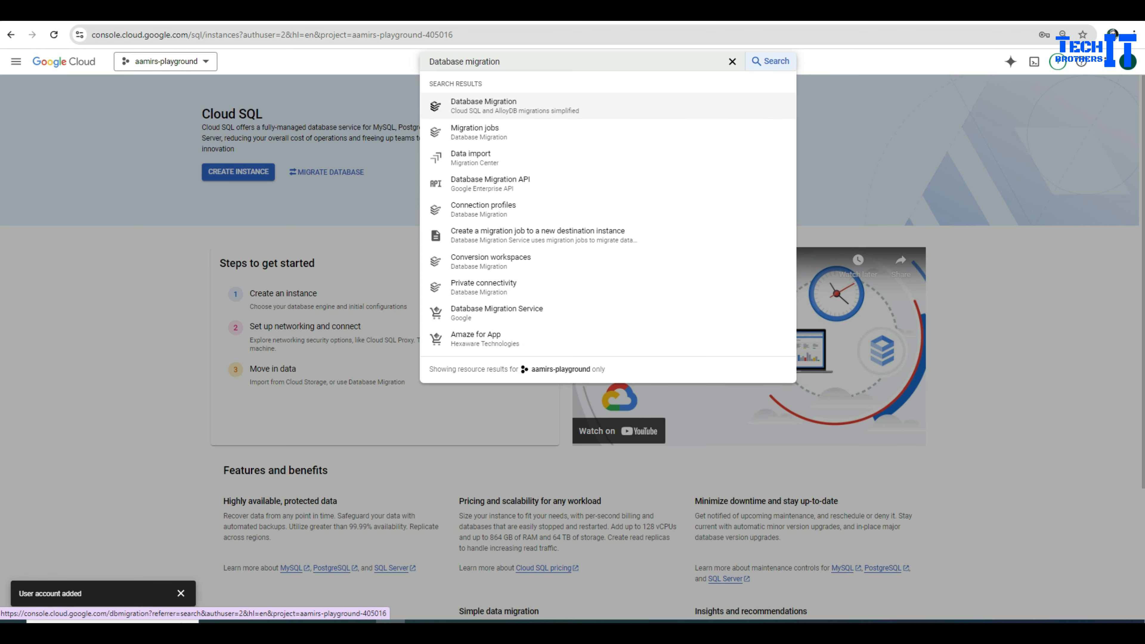
key(Return)
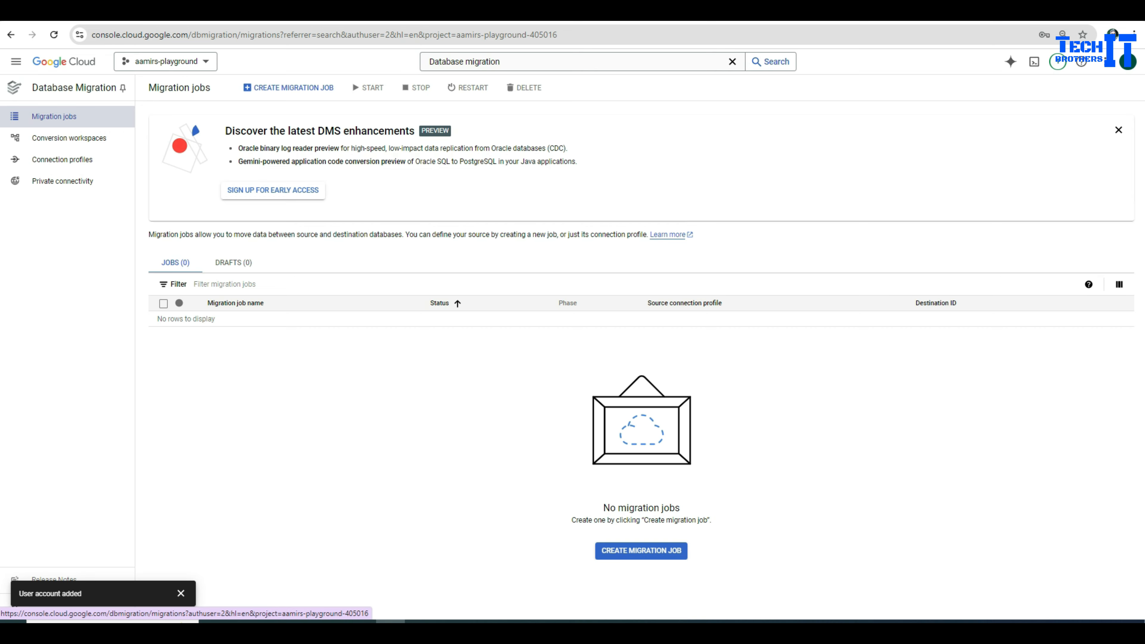
Step: Start a new migration job and name it dms02
click(289, 87)
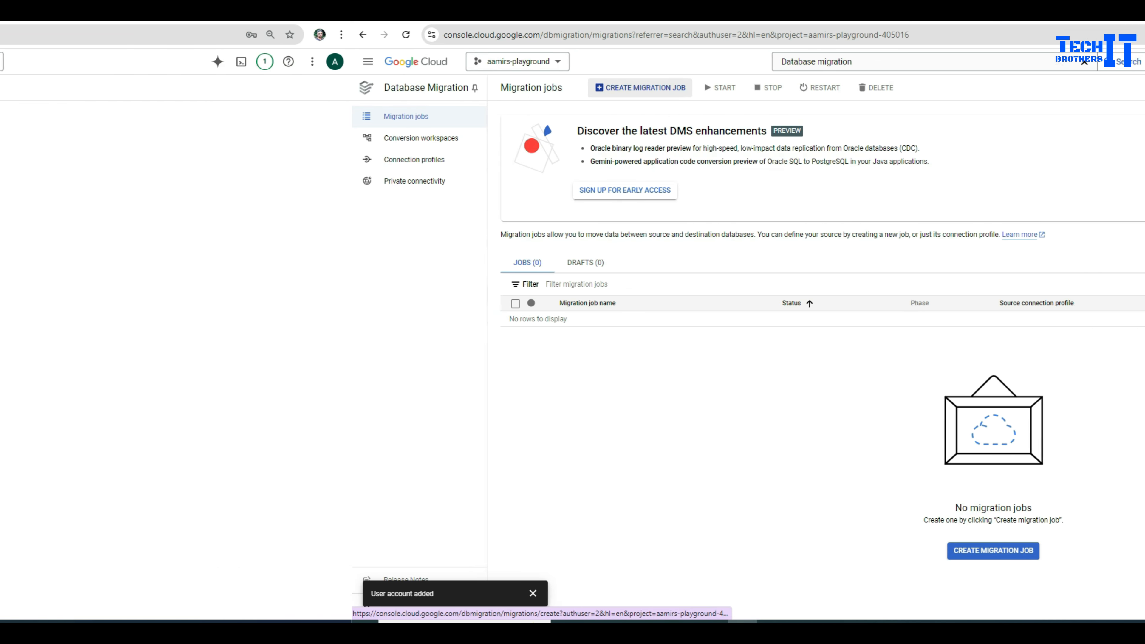
click(248, 226)
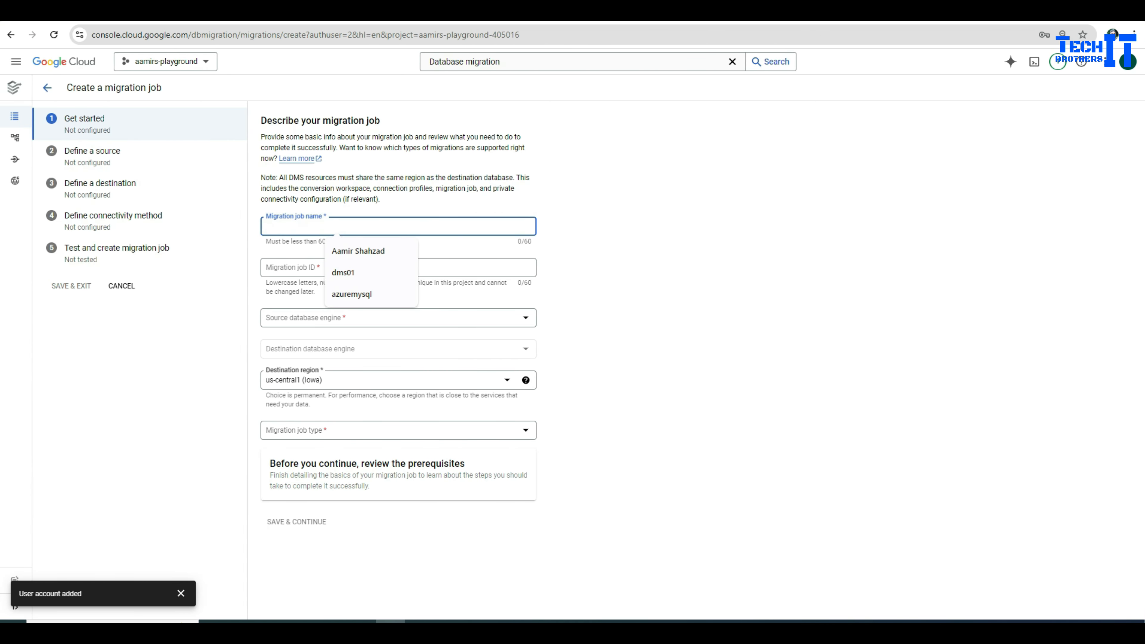
key(Down)
key(Down)
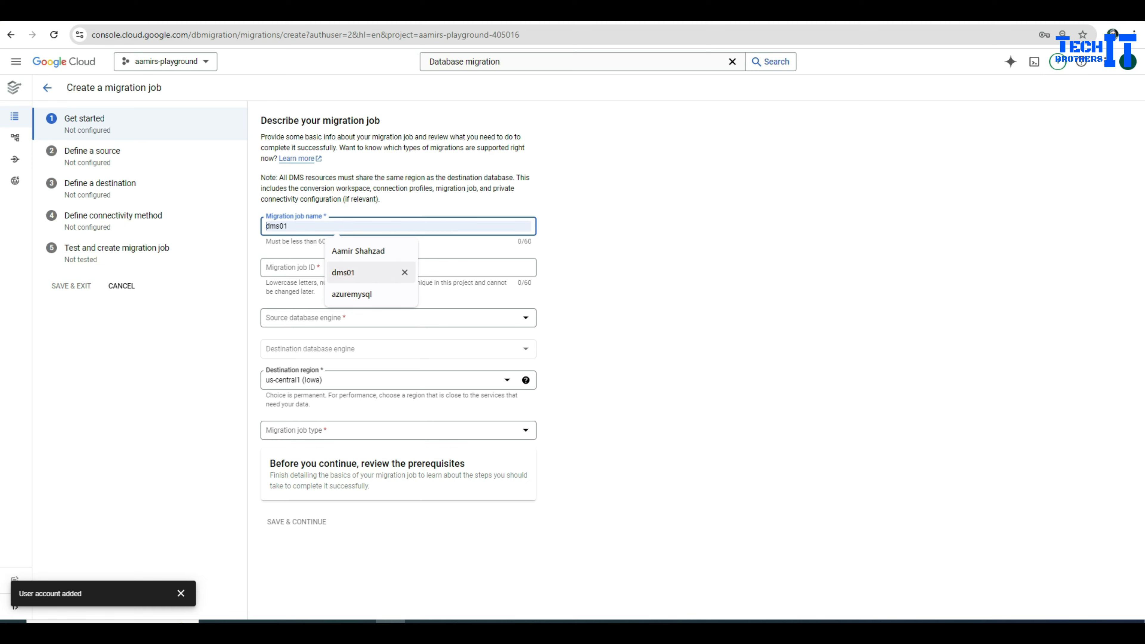
key(Return)
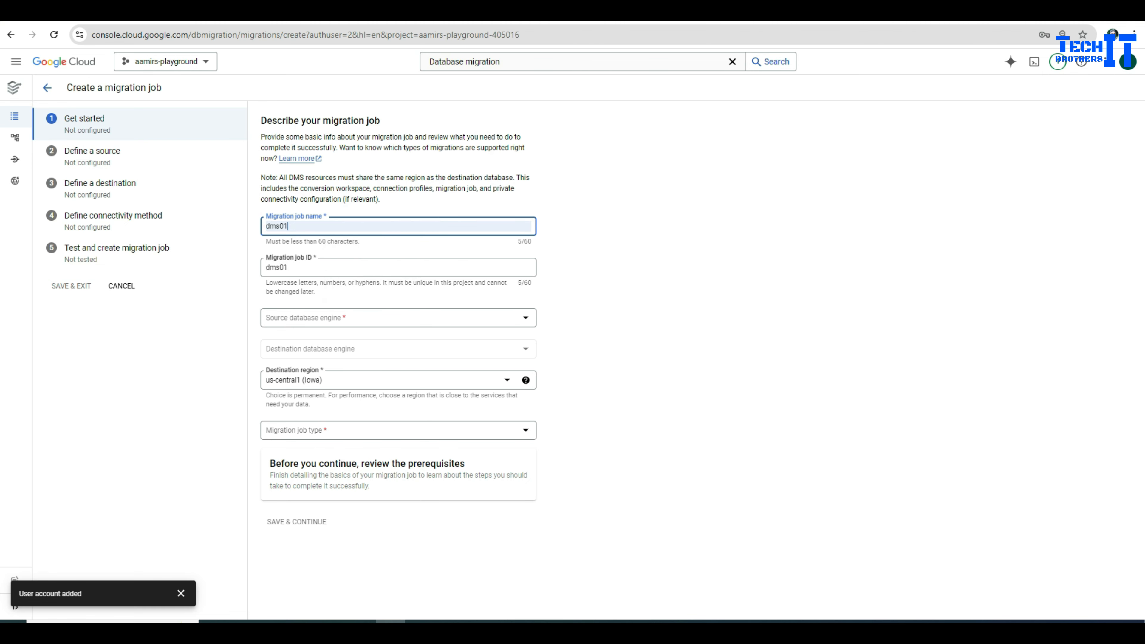
key(BackSpace)
text(2)
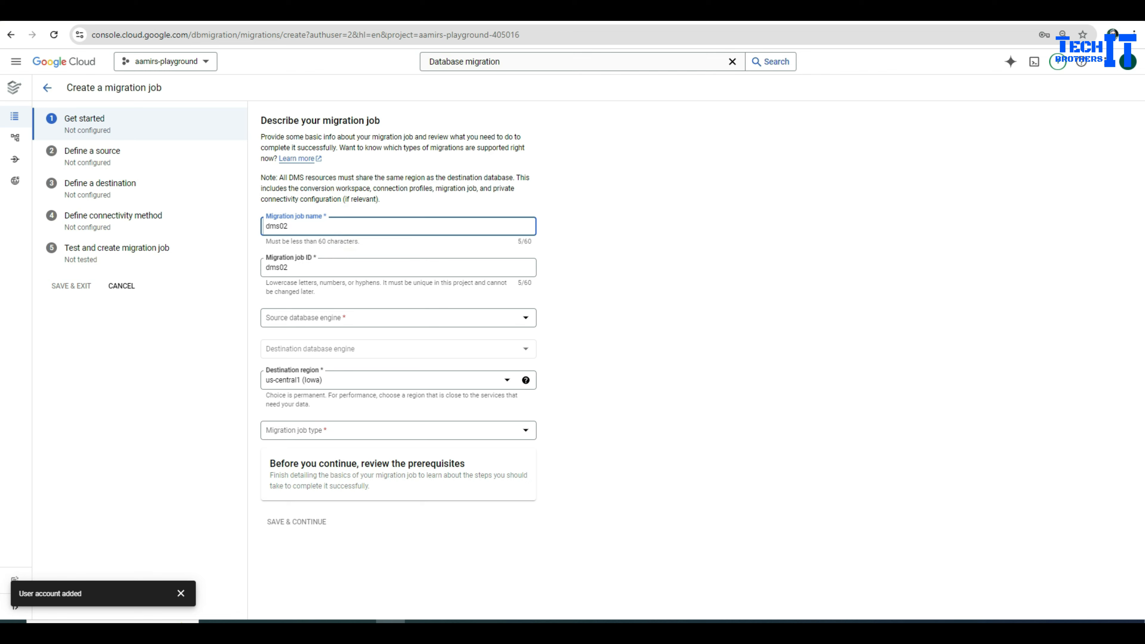
Step: Choose MySQL source and Continuous type, review prerequisites, and continue to Define a source
click(392, 317)
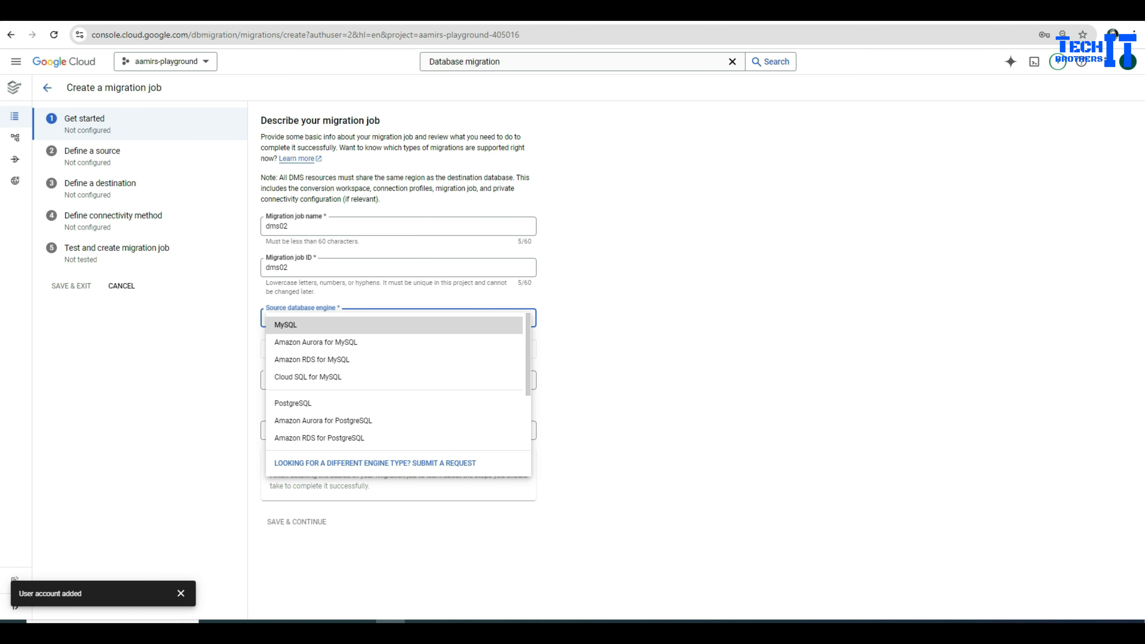
key(Return)
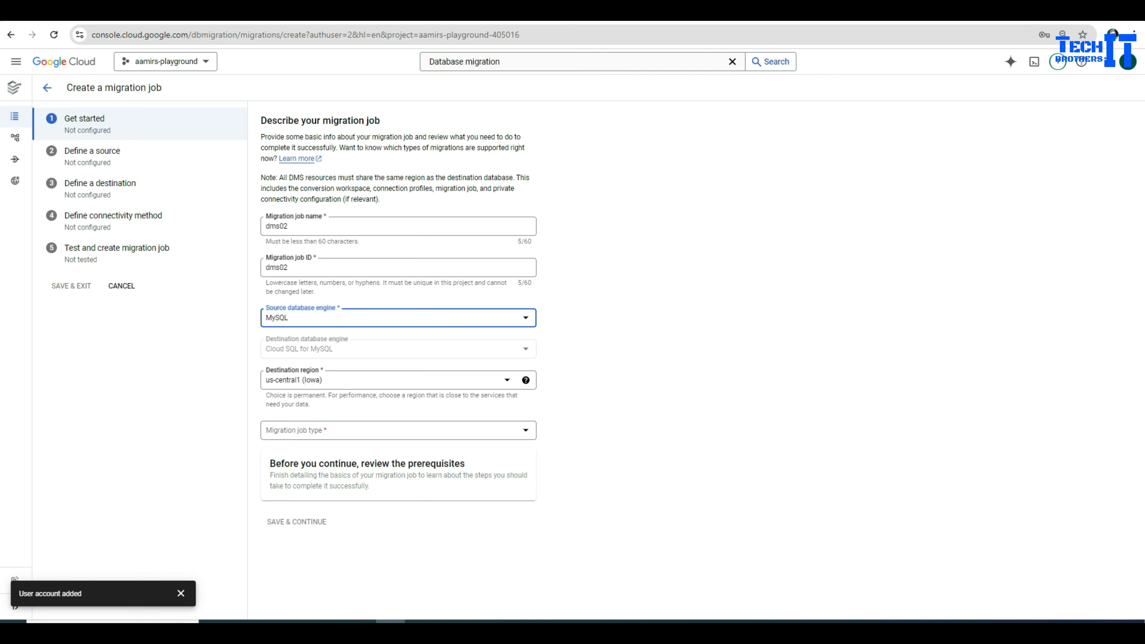
click(392, 430)
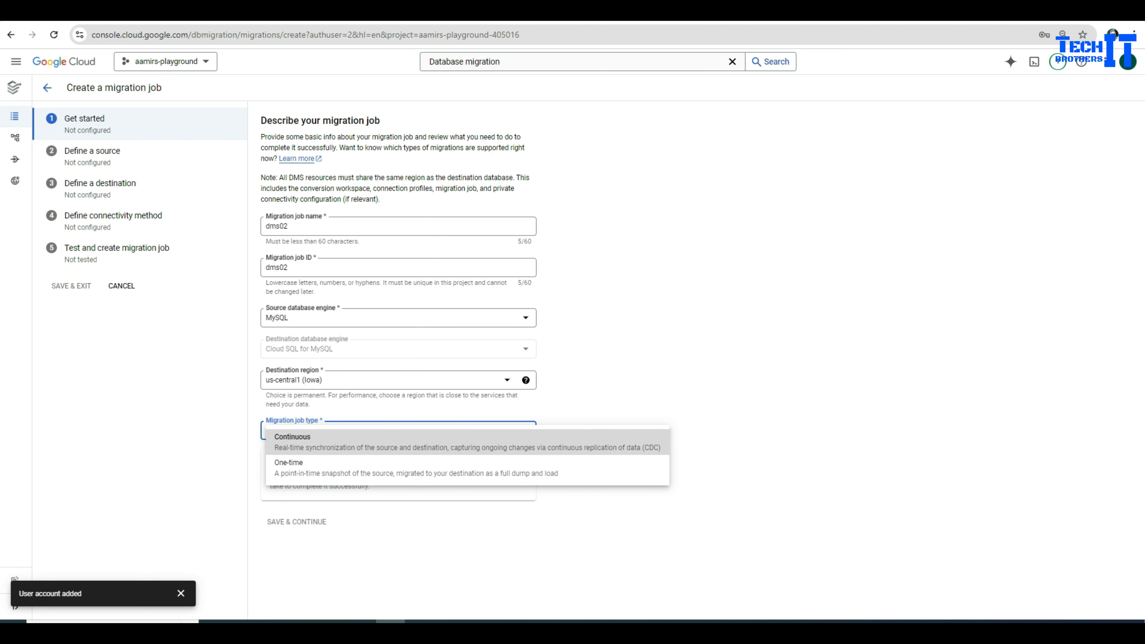
key(Return)
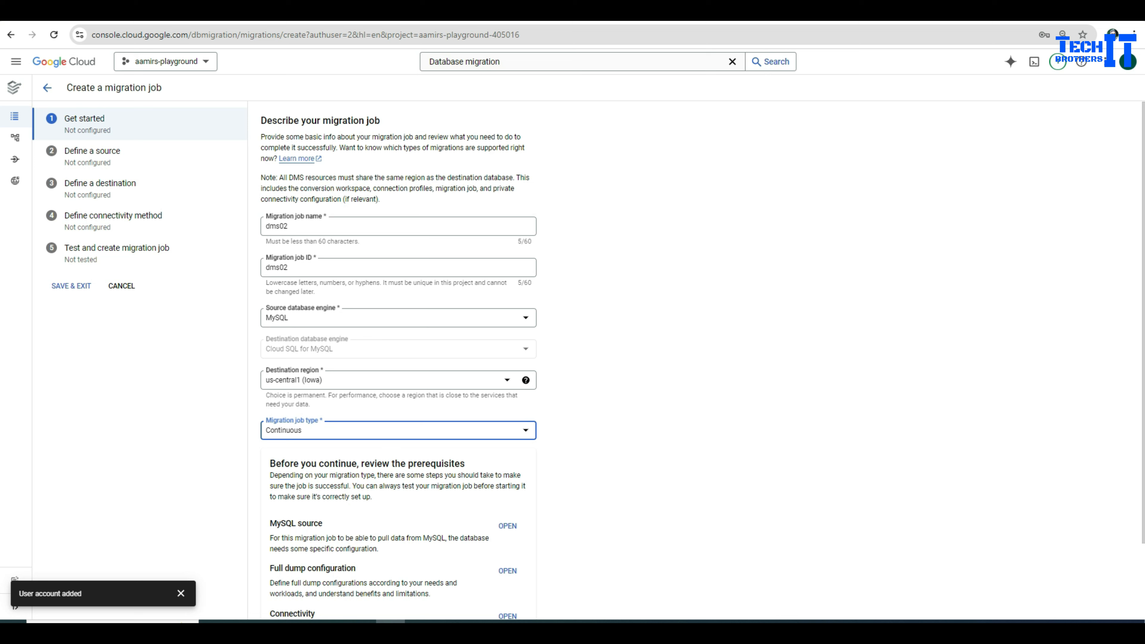
scroll(399, 360, down, 2)
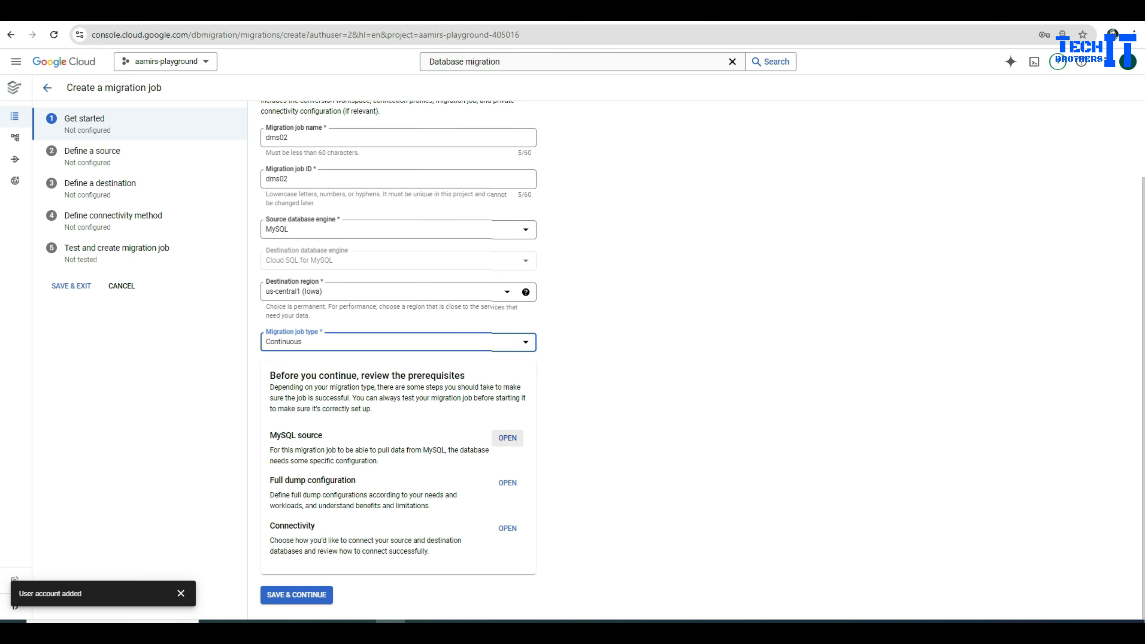
click(507, 437)
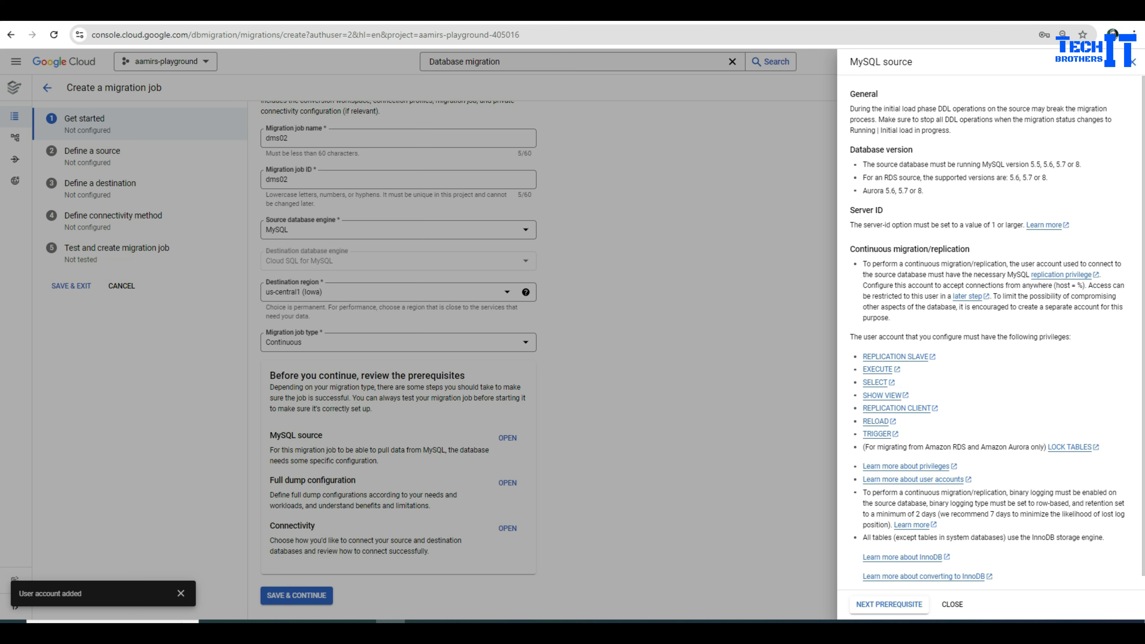
click(1133, 62)
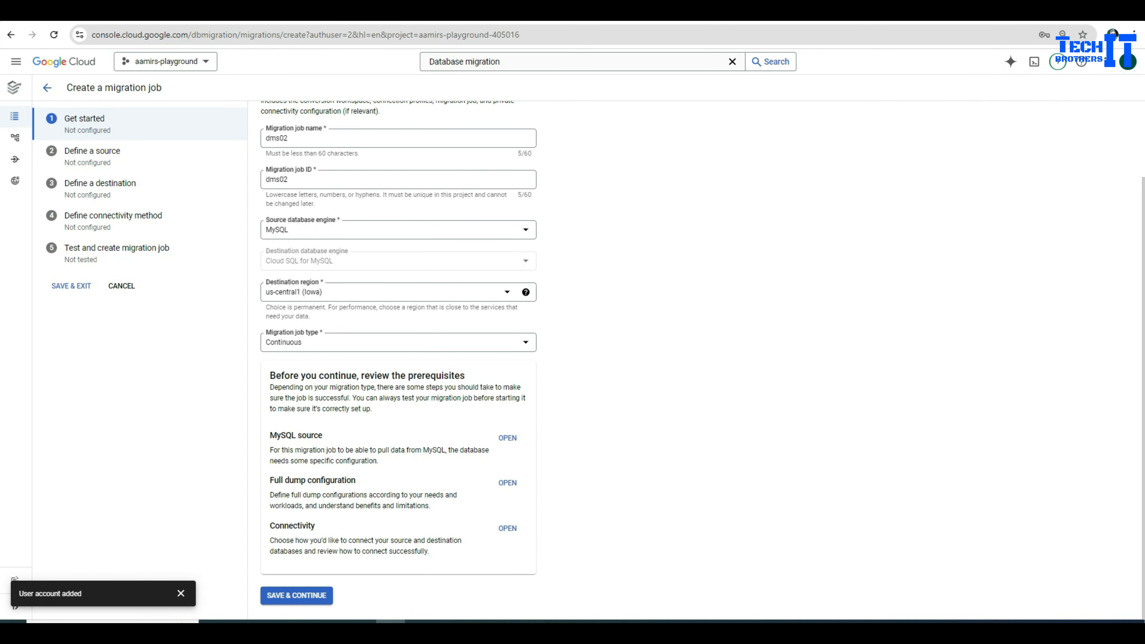
click(294, 596)
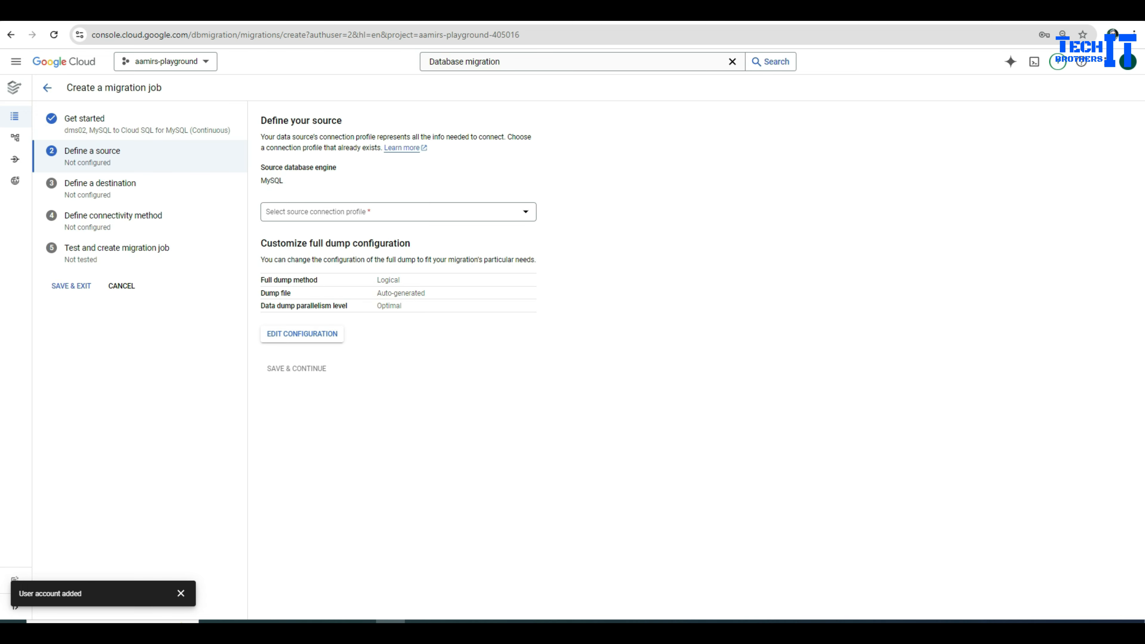
click(396, 211)
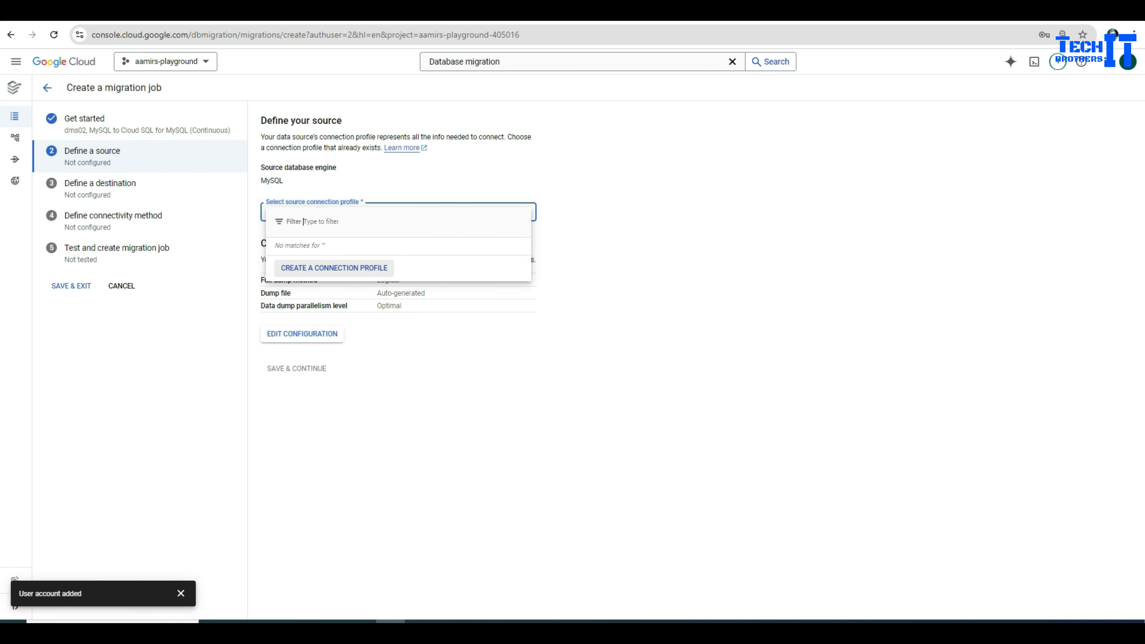
Step: Start a connection profile named azuremysql with the Azure server name pasted as hostname
key(Return)
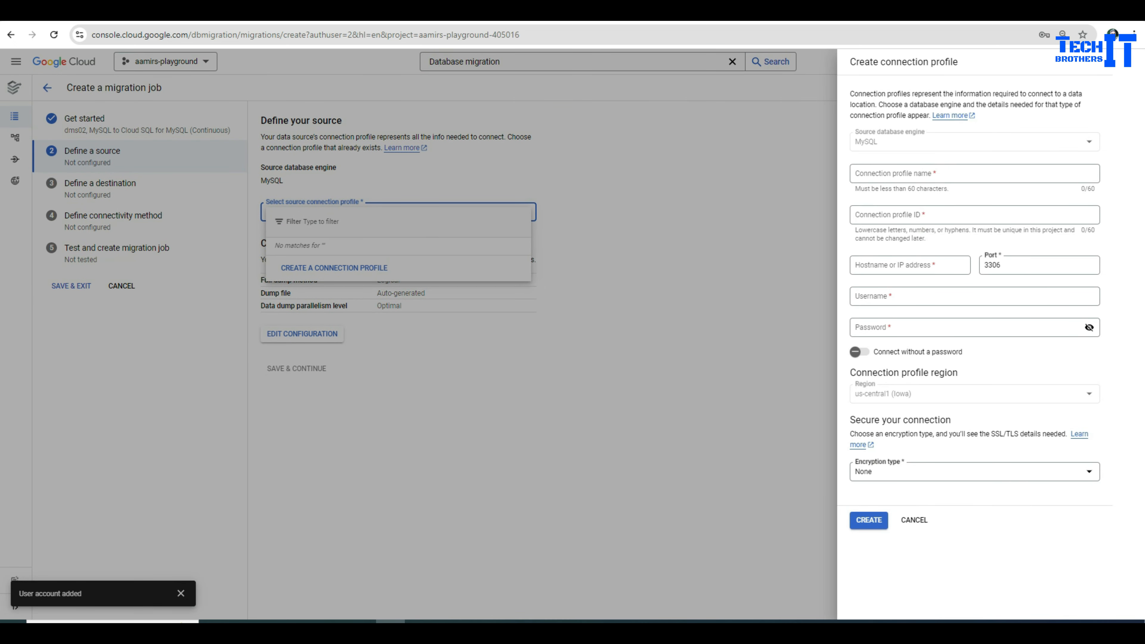
click(974, 173)
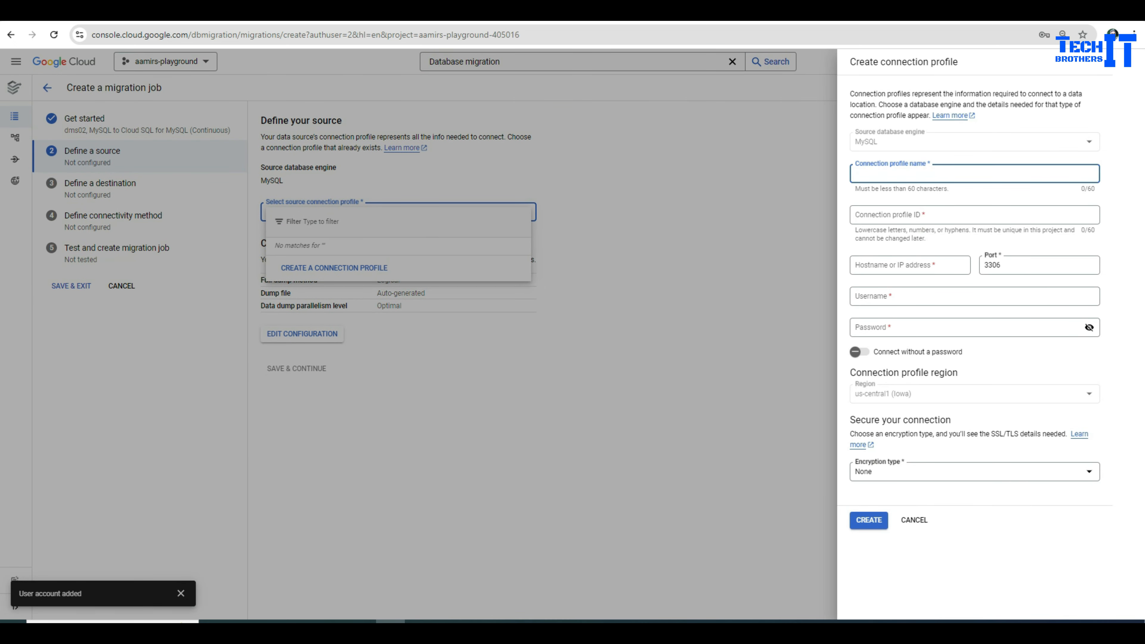
text(azure)
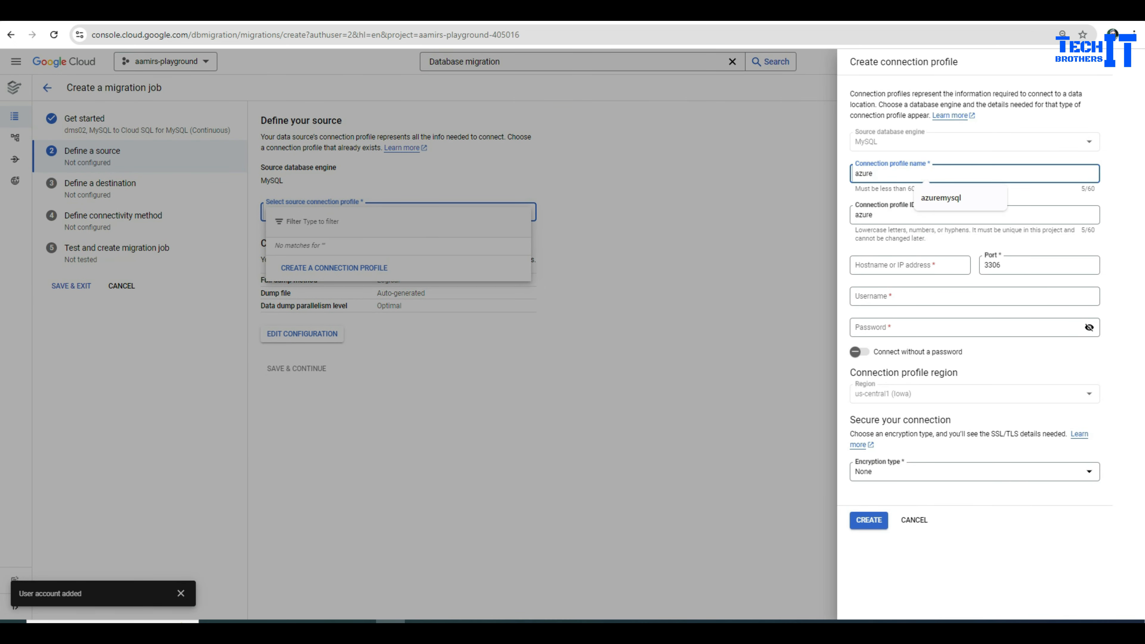
key(Down)
key(Return)
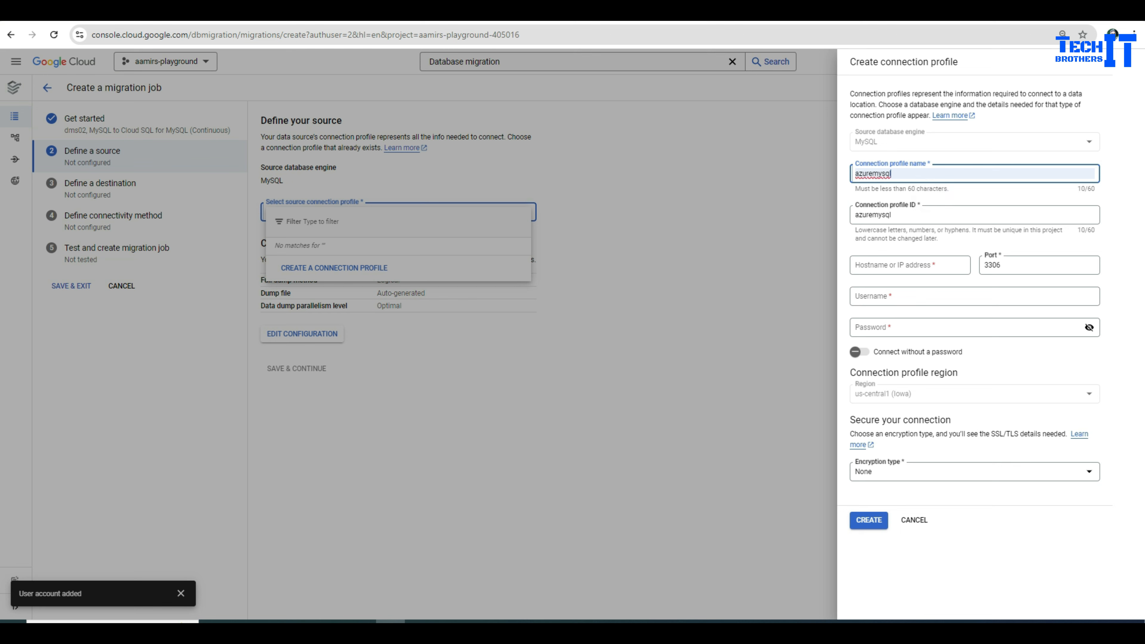
click(909, 265)
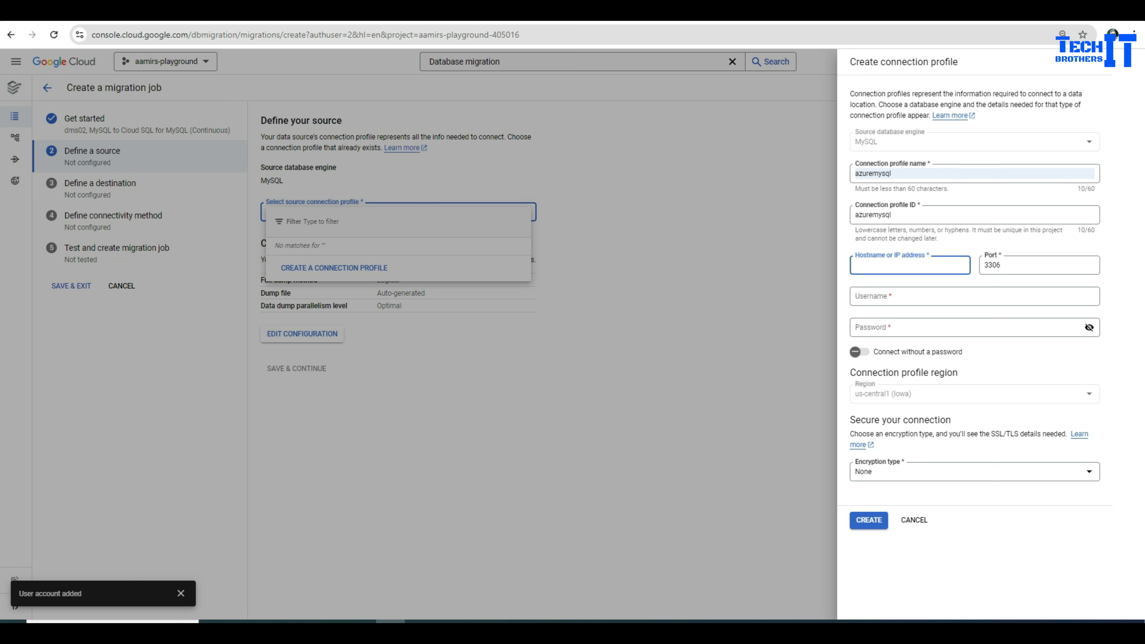
key(ctrl+Tab)
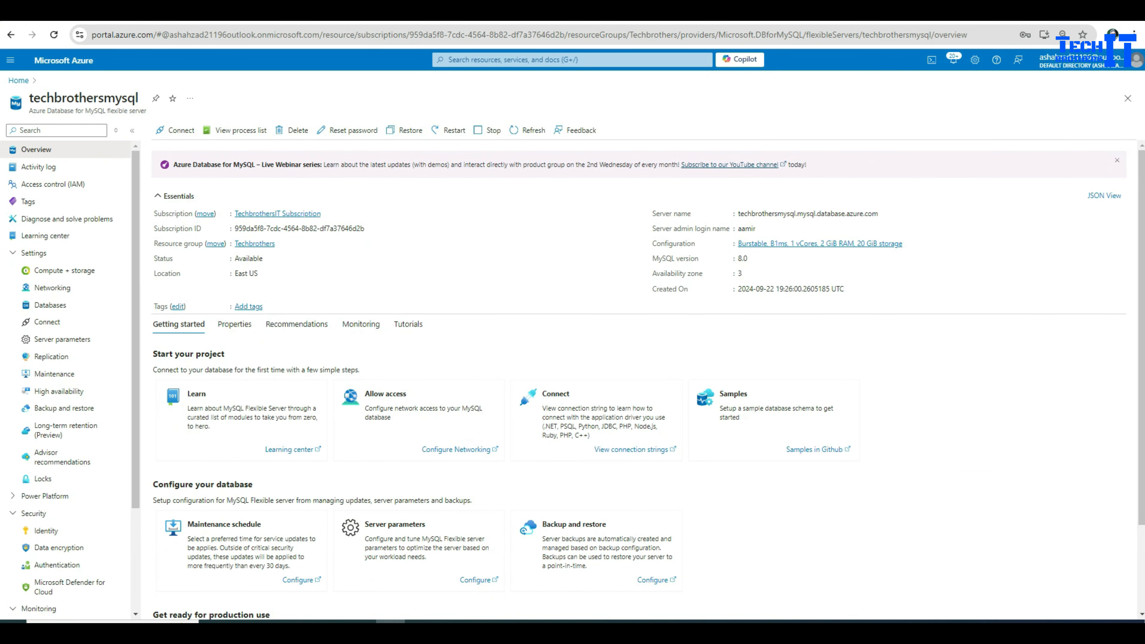
click(885, 214)
key(ctrl+Tab)
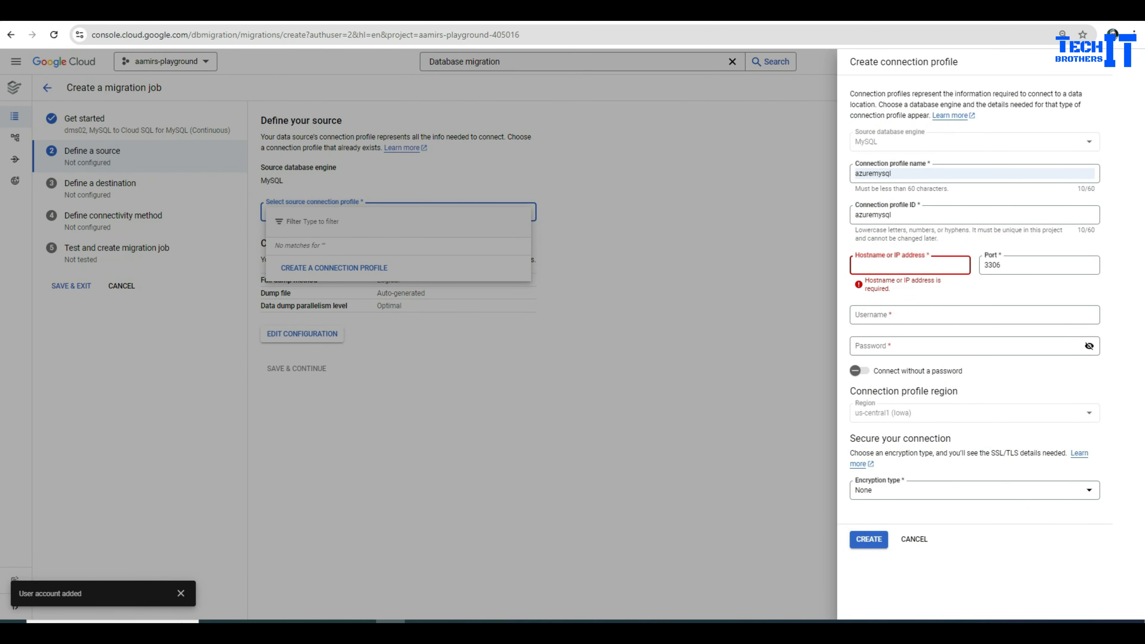
key(ctrl+v)
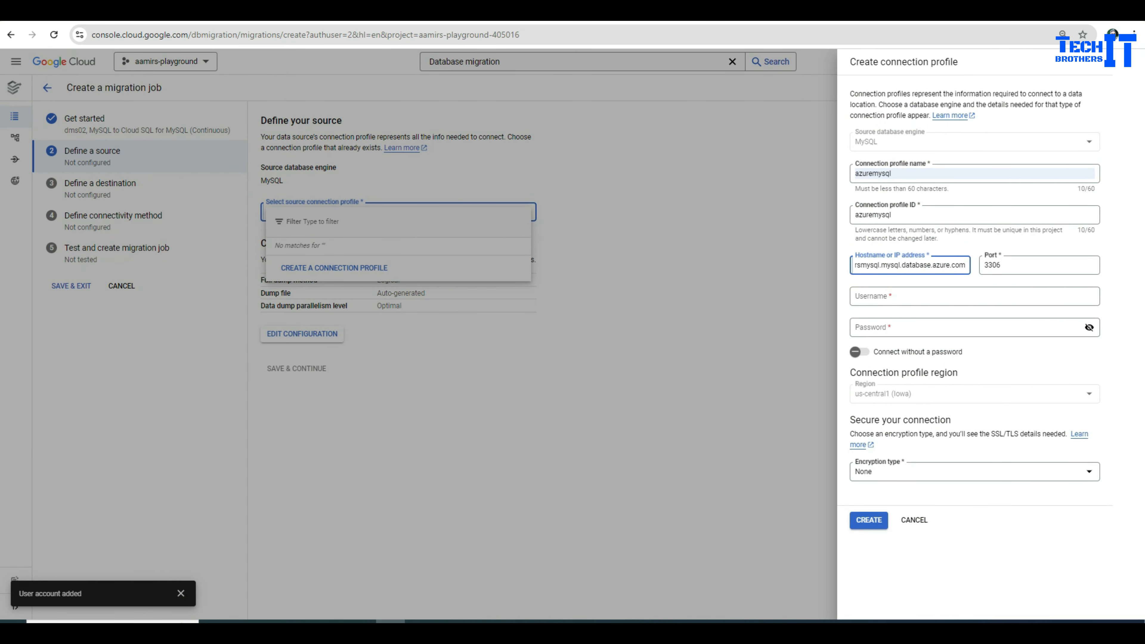
Step: Enter the database username and password, keep Encryption None, and create the profile
click(974, 296)
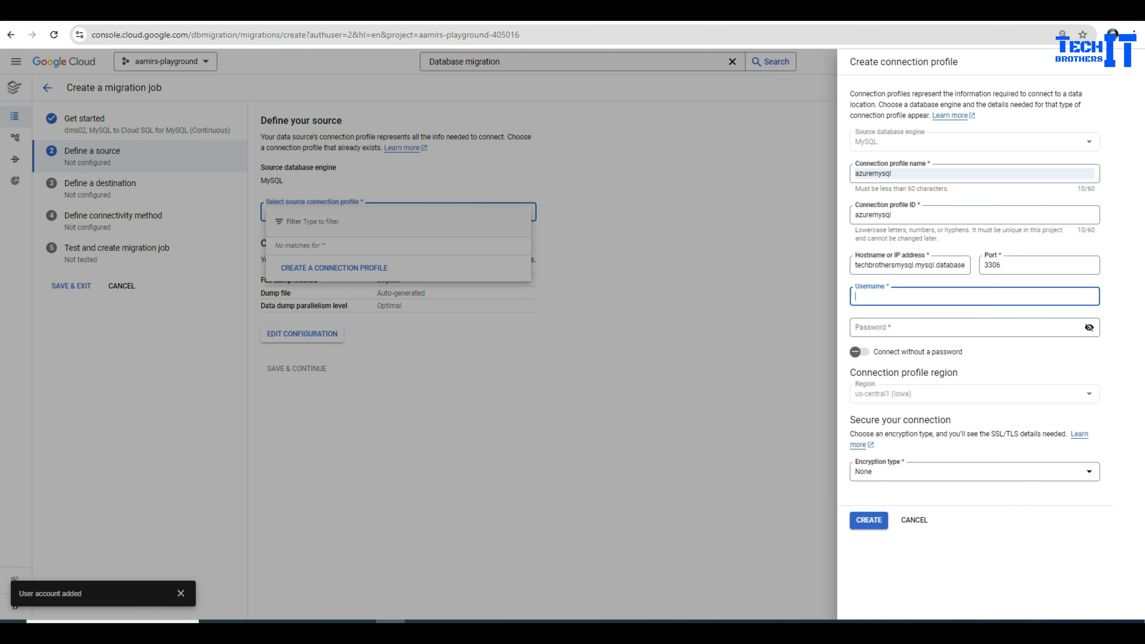
text(asamir)
key(Tab)
text(•)
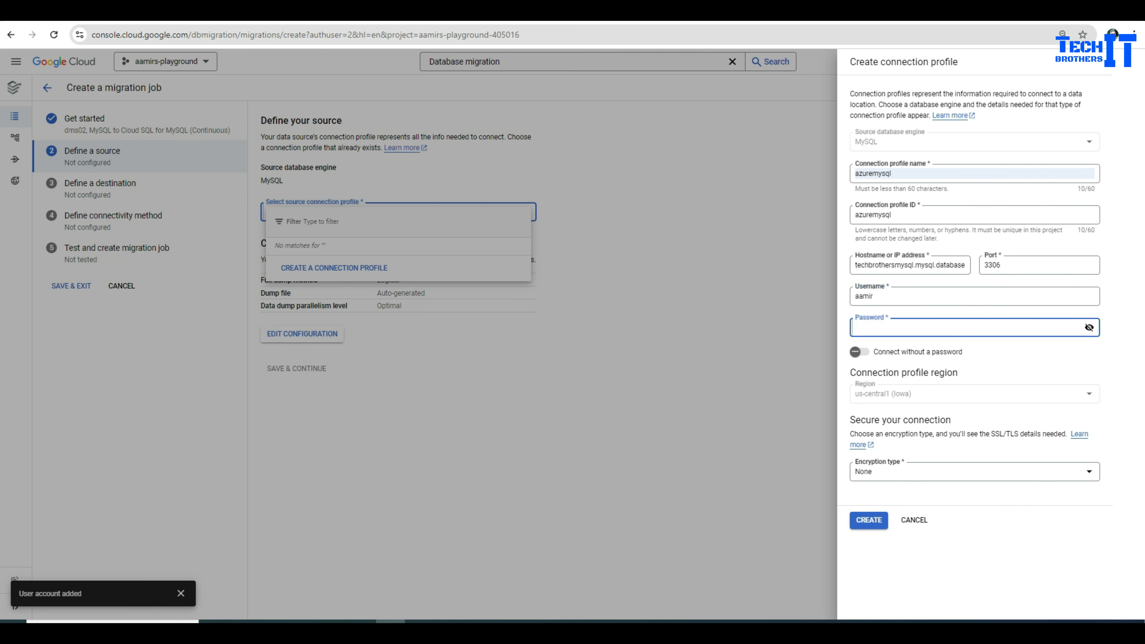
text(•••••••••)
click(974, 472)
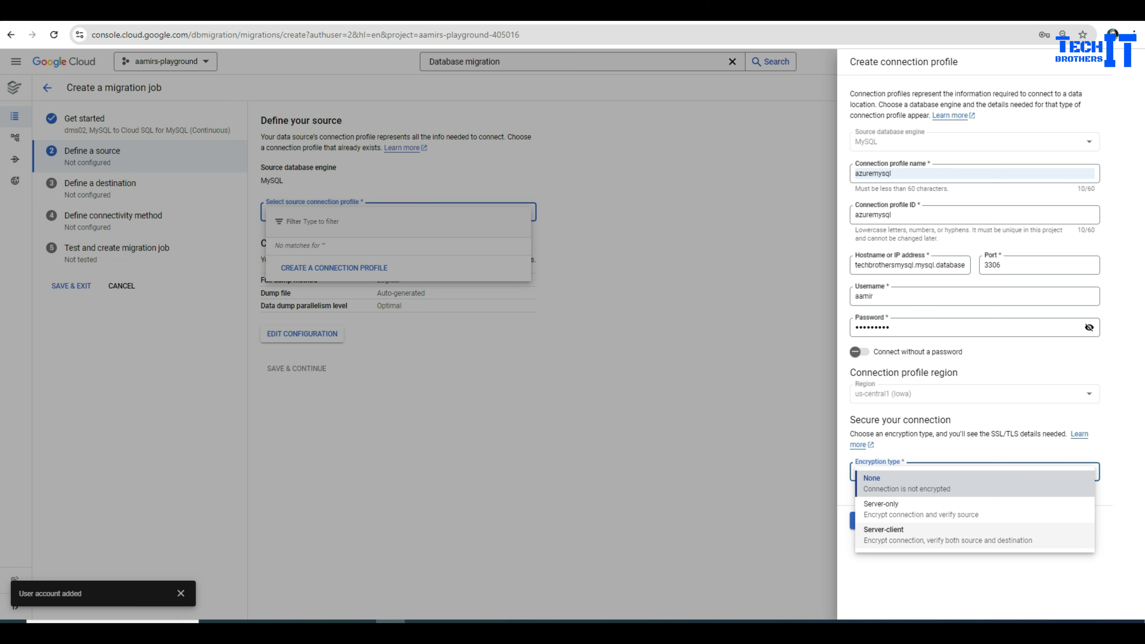
click(906, 484)
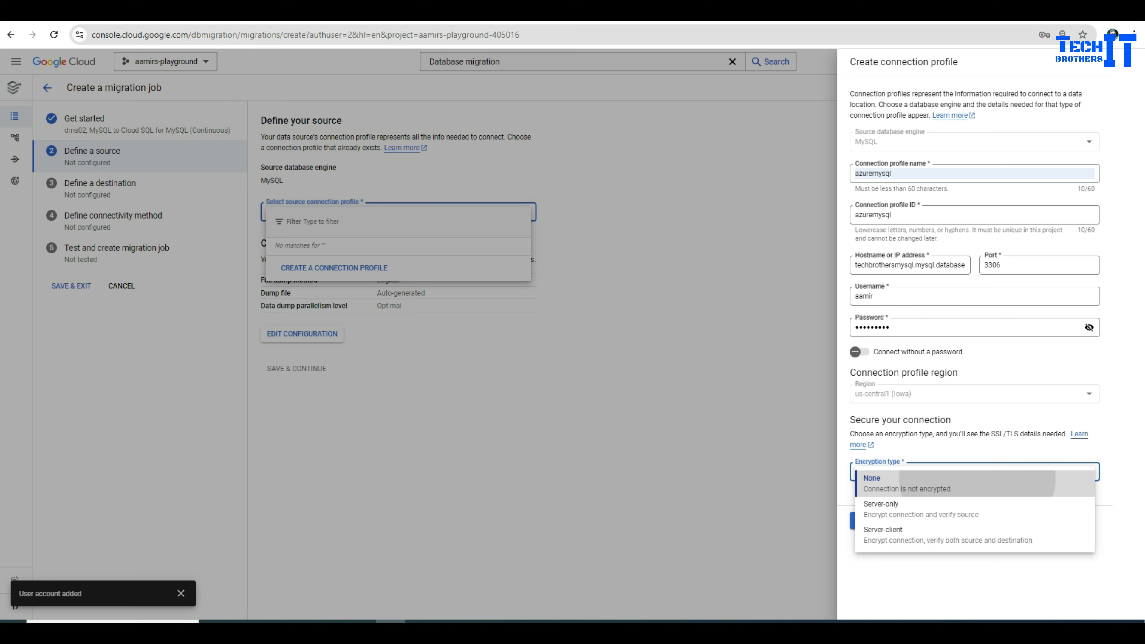
click(864, 520)
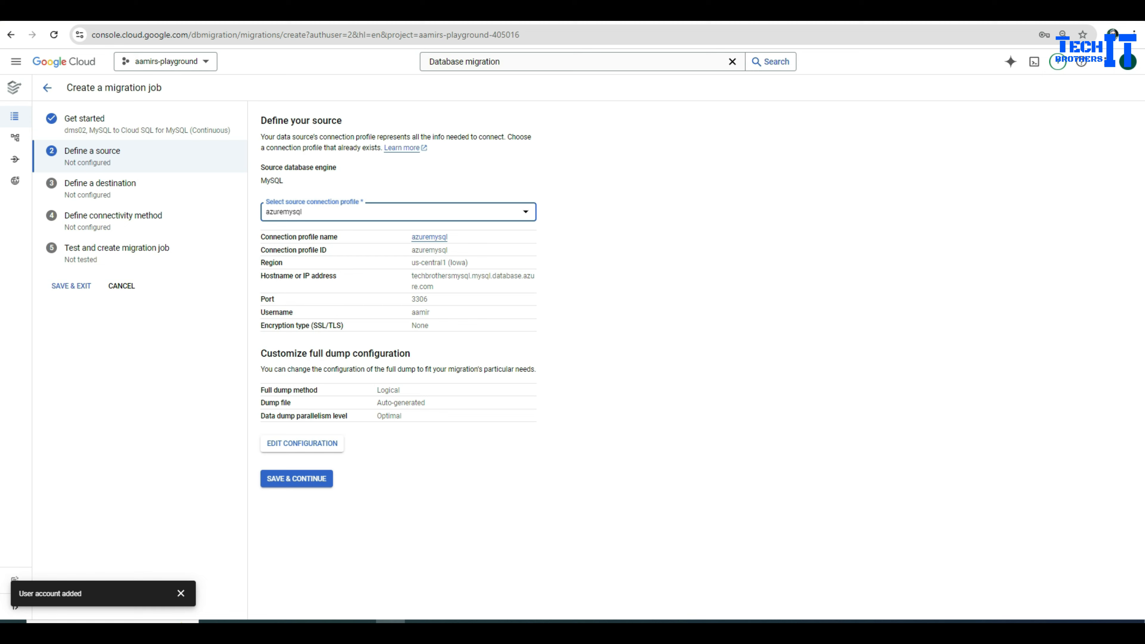
Step: Review the azuremysql source and Logical full dump method, then save and continue
drag(410, 263, 458, 262)
click(458, 262)
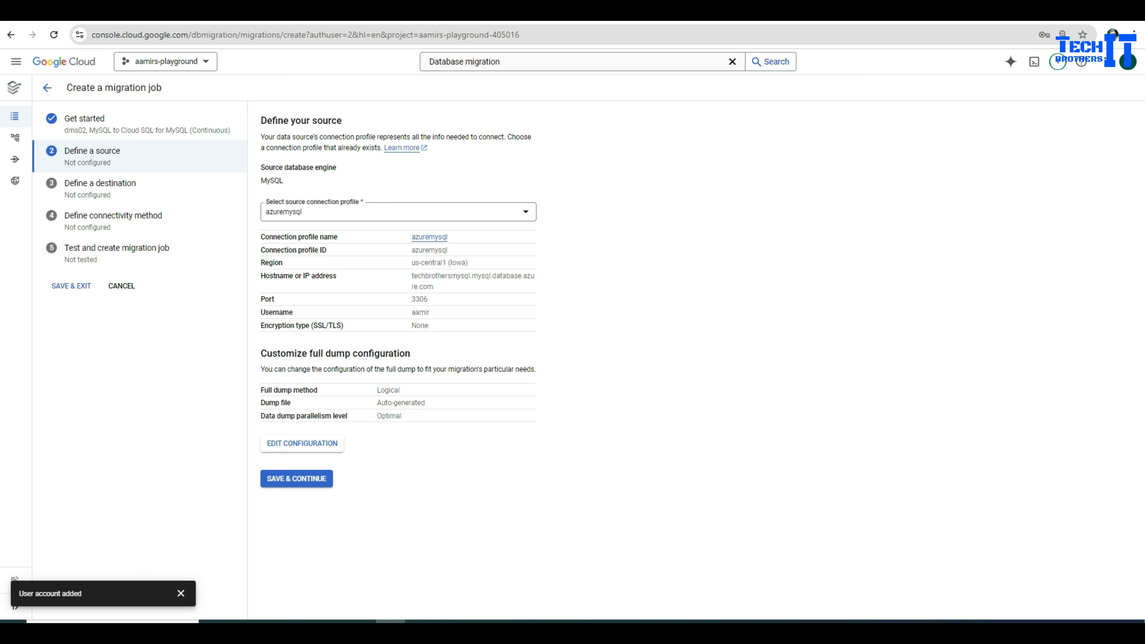
double_click(388, 389)
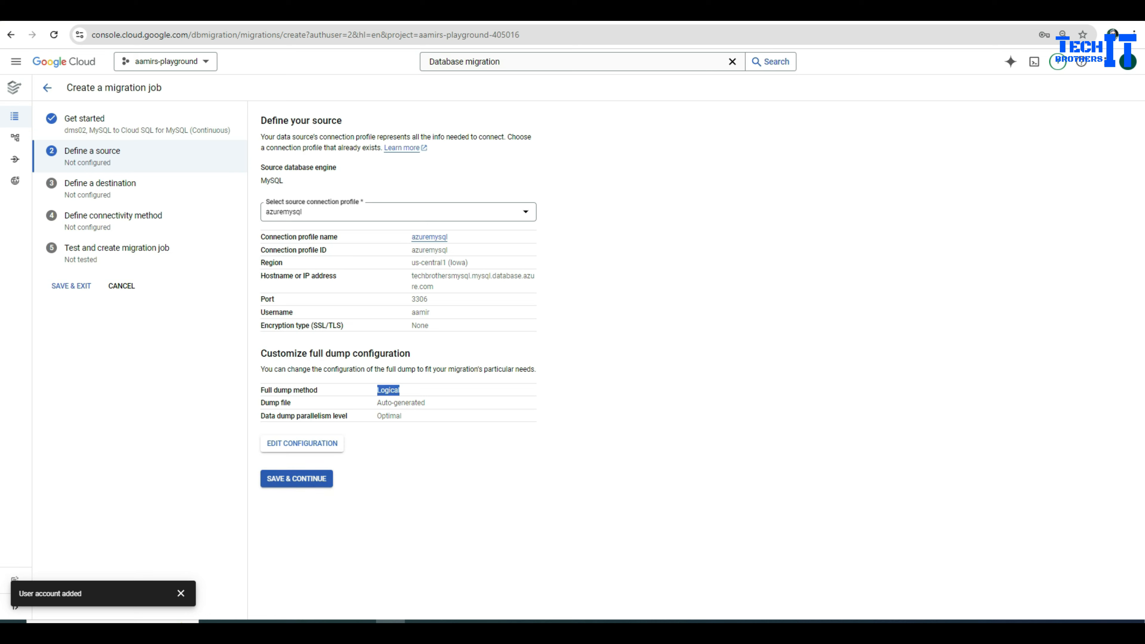
click(296, 478)
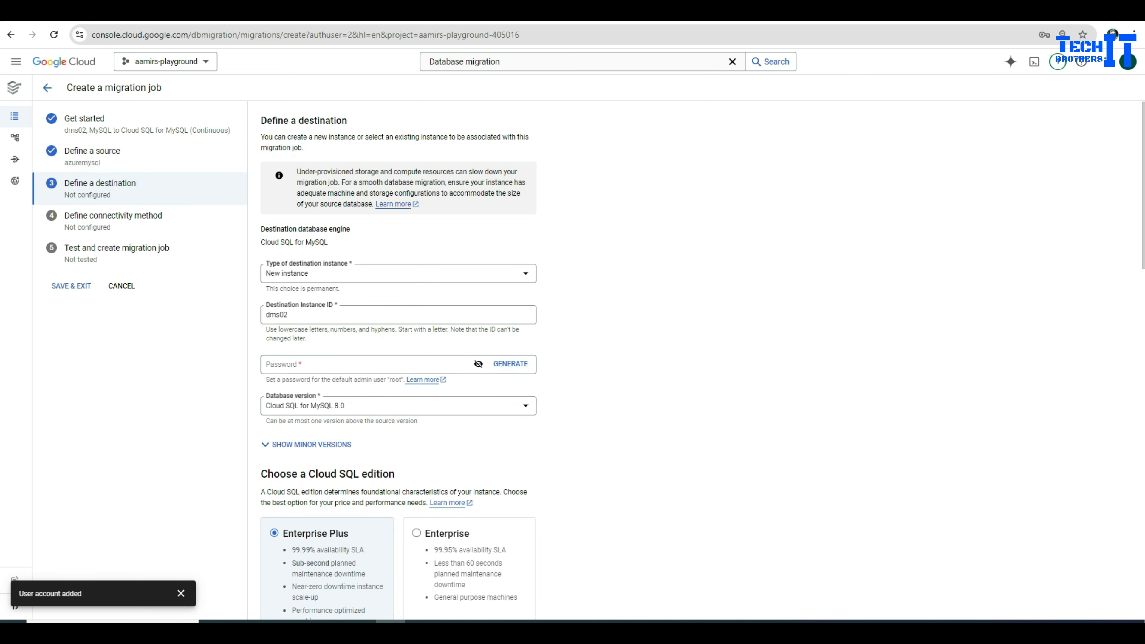
Step: Choose a new Cloud SQL instance dms02 as destination and set its root password
click(398, 274)
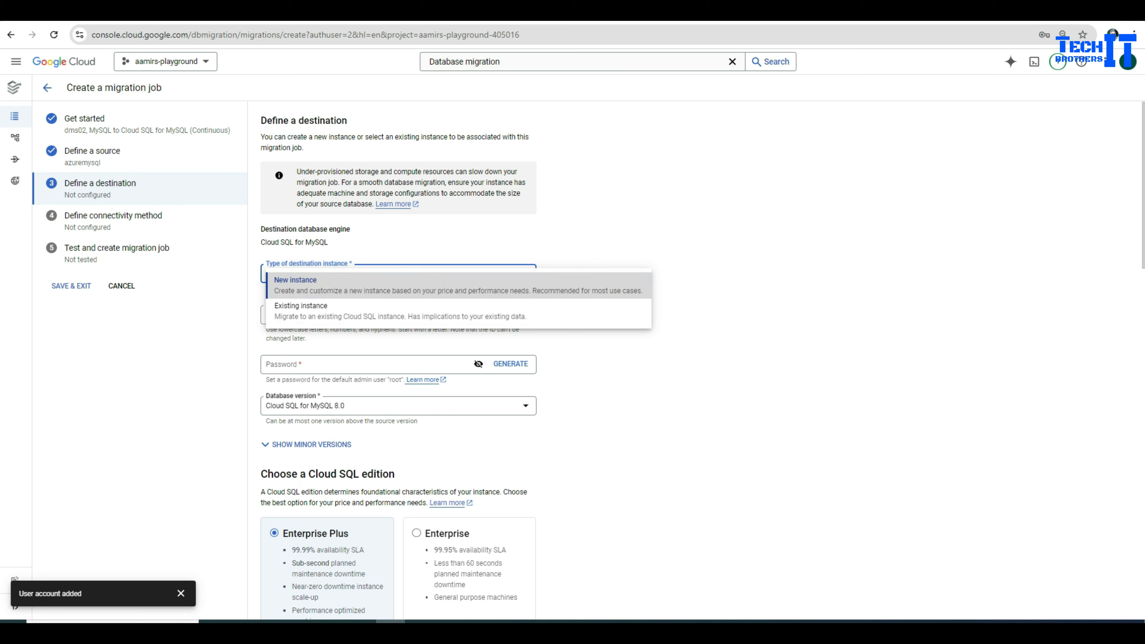
key(Return)
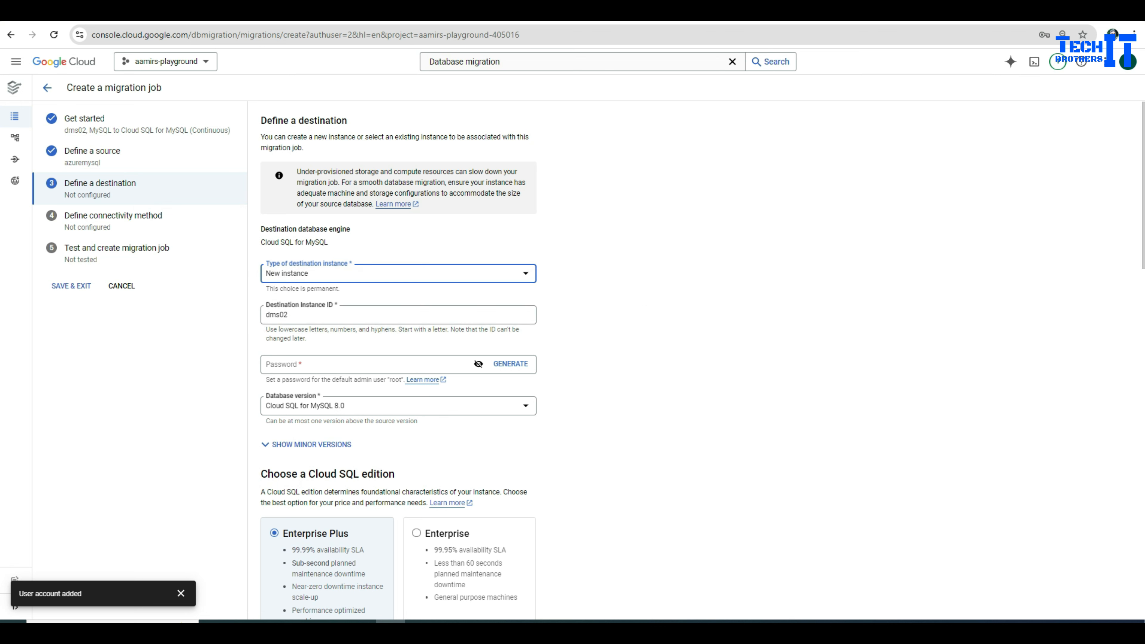
click(360, 364)
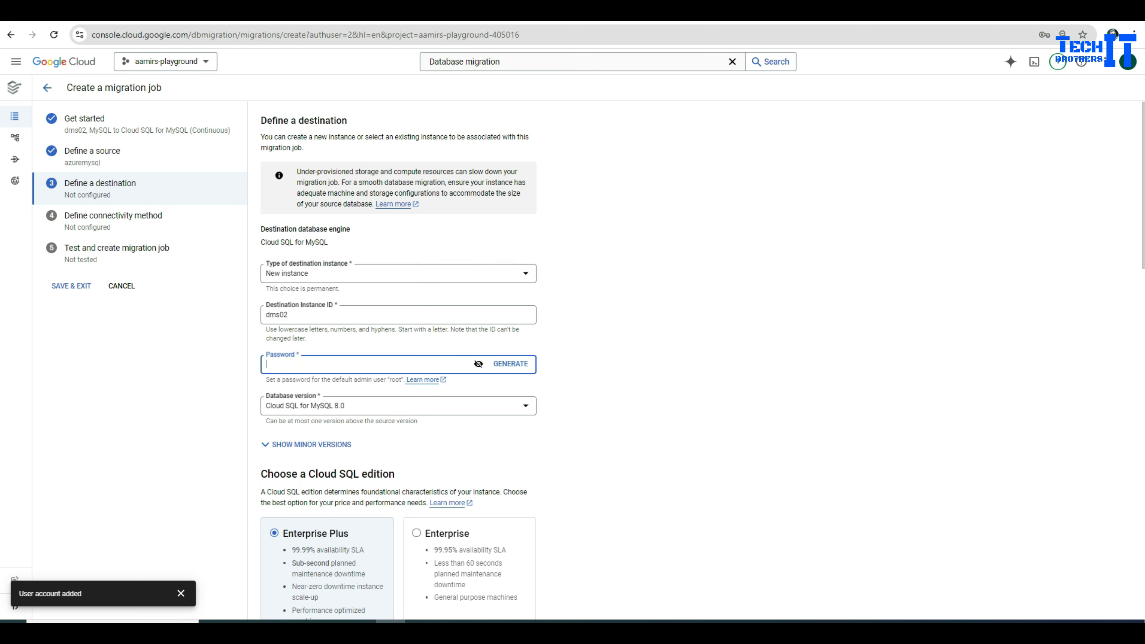
text(abc1234)
key(BackSpace)
key(BackSpace)
key(BackSpace)
key(BackSpace)
text(1)
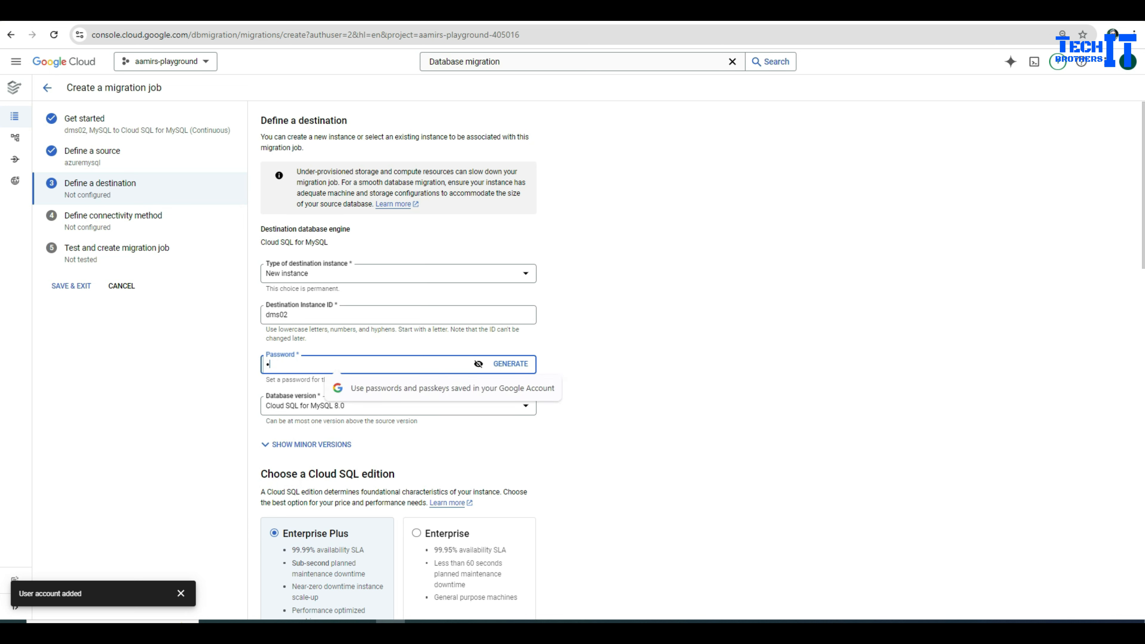
text(23456)
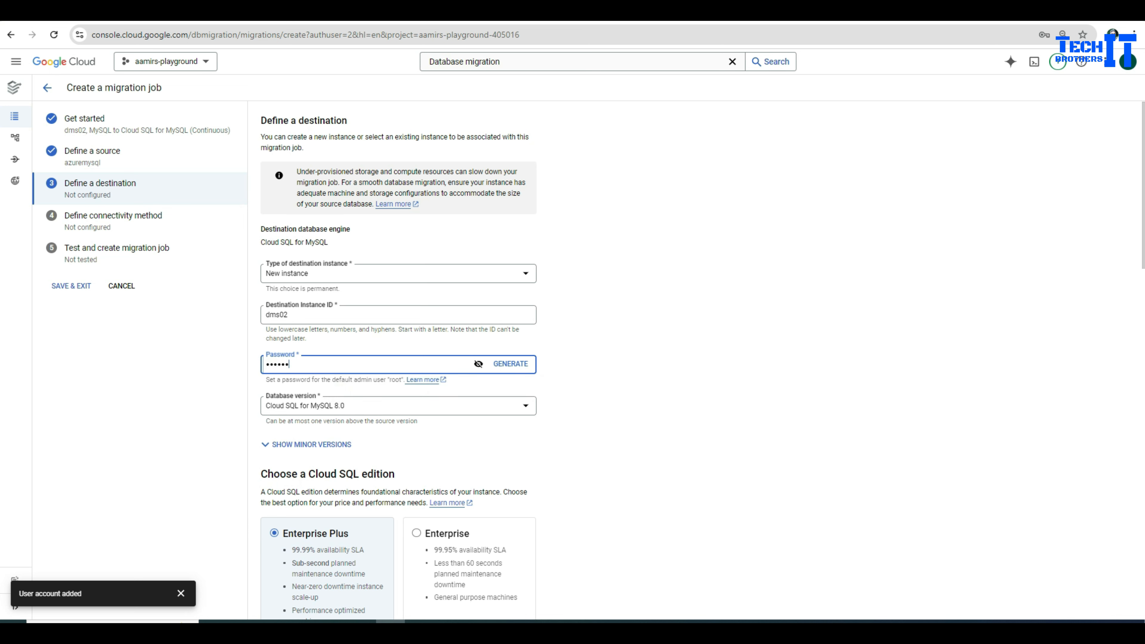
text(789)
scroll(398, 361, down, 2)
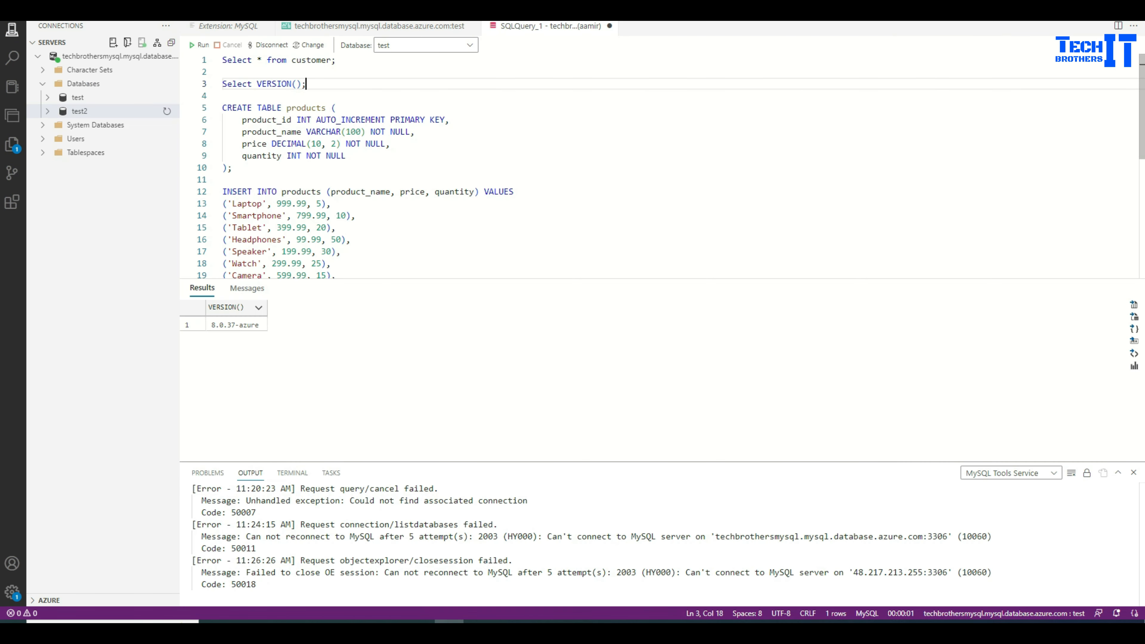
Step: Check the VERSION() result and copy the Azure server's name
key(shift+Left)
key(shift+Left)
key(shift+Left)
key(shift+Left)
key(shift+Left)
key(shift+Left)
key(shift+Left)
key(shift+Left)
key(shift+Left)
key(shift+Left)
key(shift+Left)
key(shift+Left)
key(shift+Left)
key(shift+Left)
key(shift+Left)
key(shift+Left)
key(shift+Left)
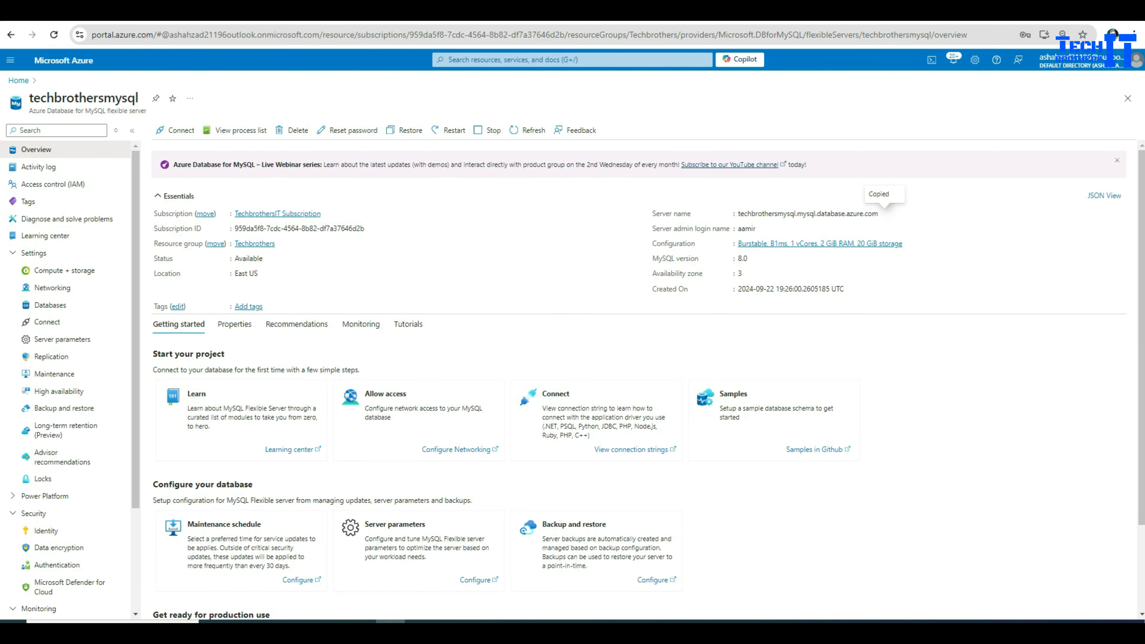
click(885, 214)
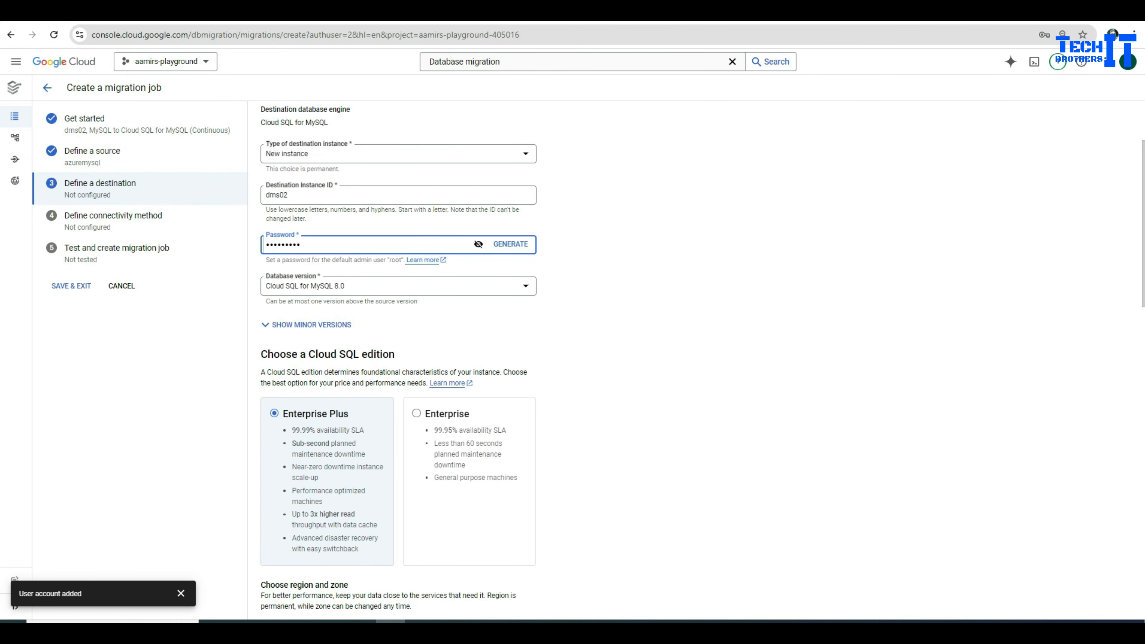
Step: Choose Cloud SQL for MySQL 8.0.37 as the destination's minor version to match the source
click(306, 325)
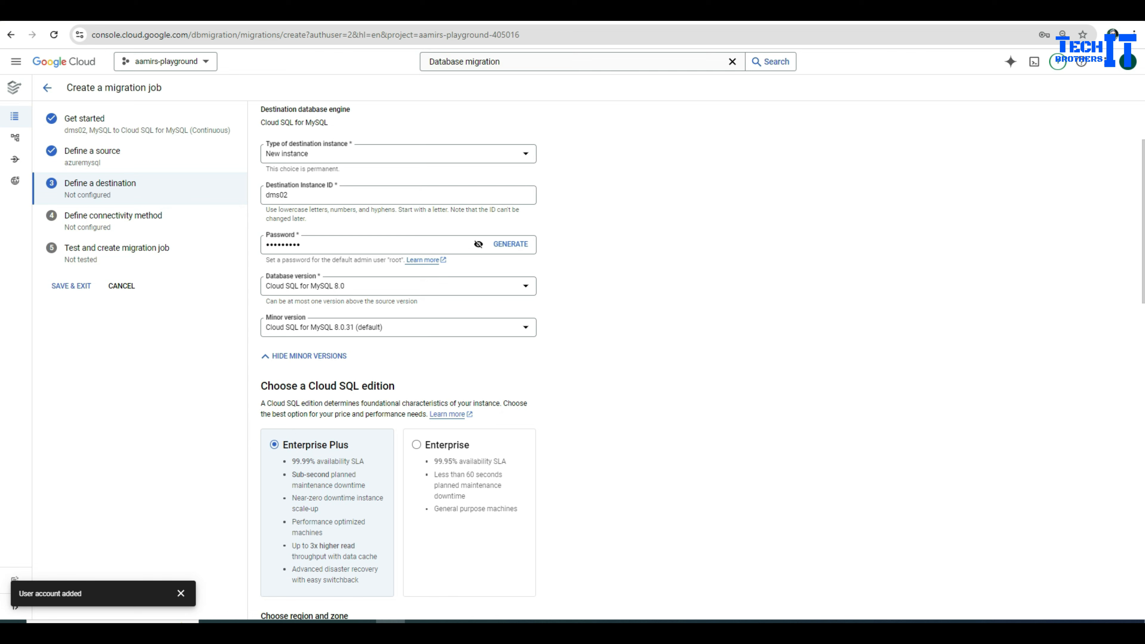
click(392, 327)
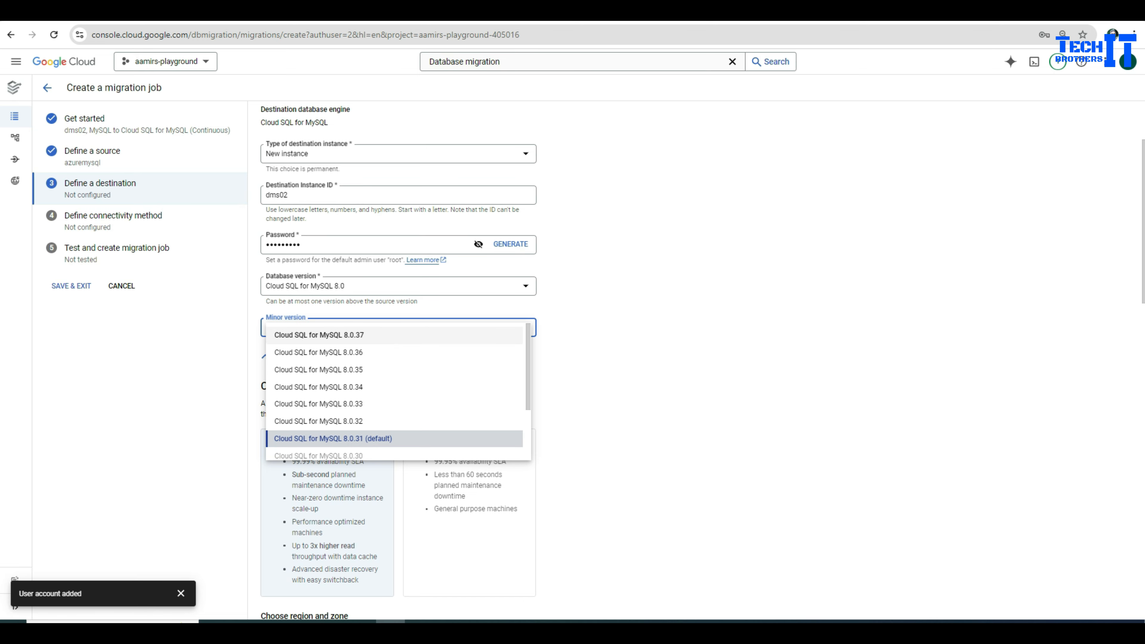
click(319, 334)
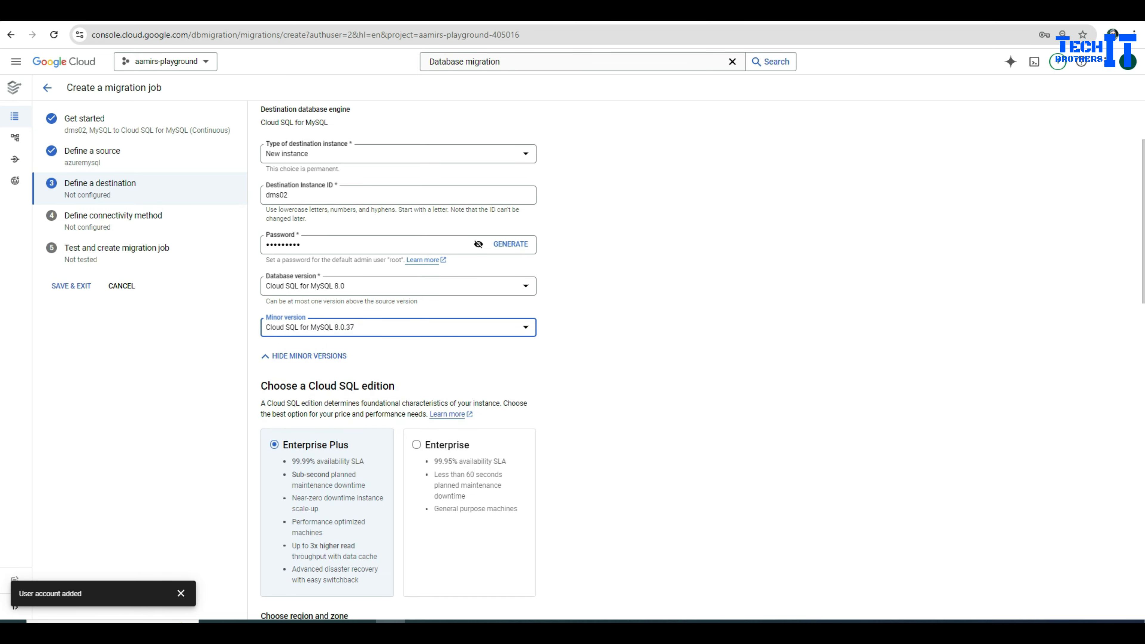
scroll(398, 361, down, 5)
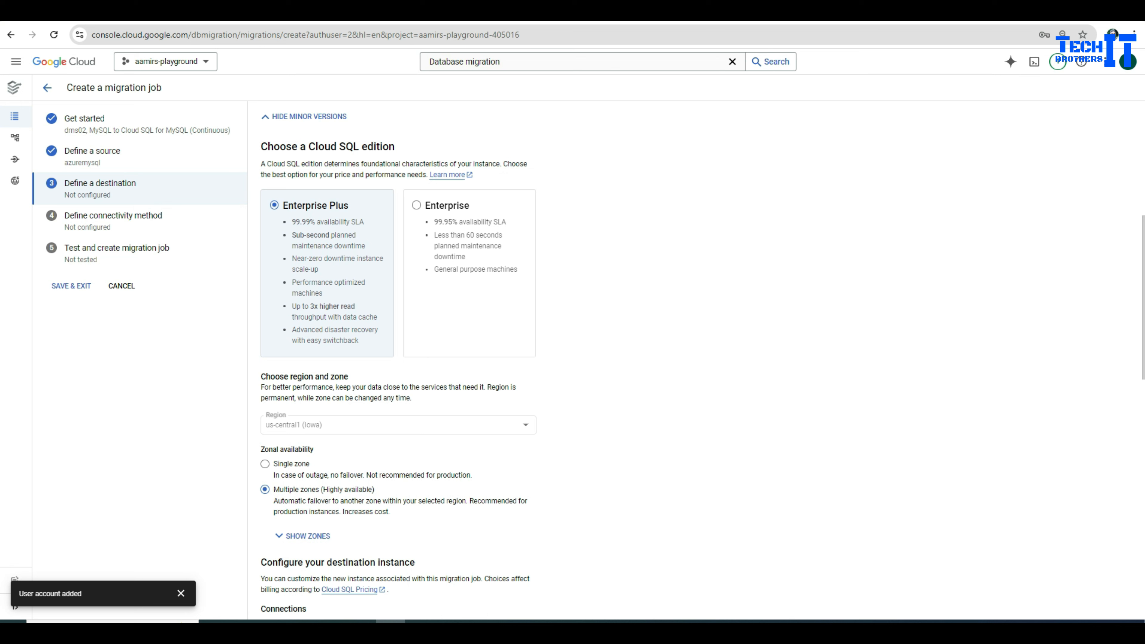
Step: Choose Enterprise edition, single-zone availability and a 2 vCPU, 8 GB machine for the destination
click(416, 205)
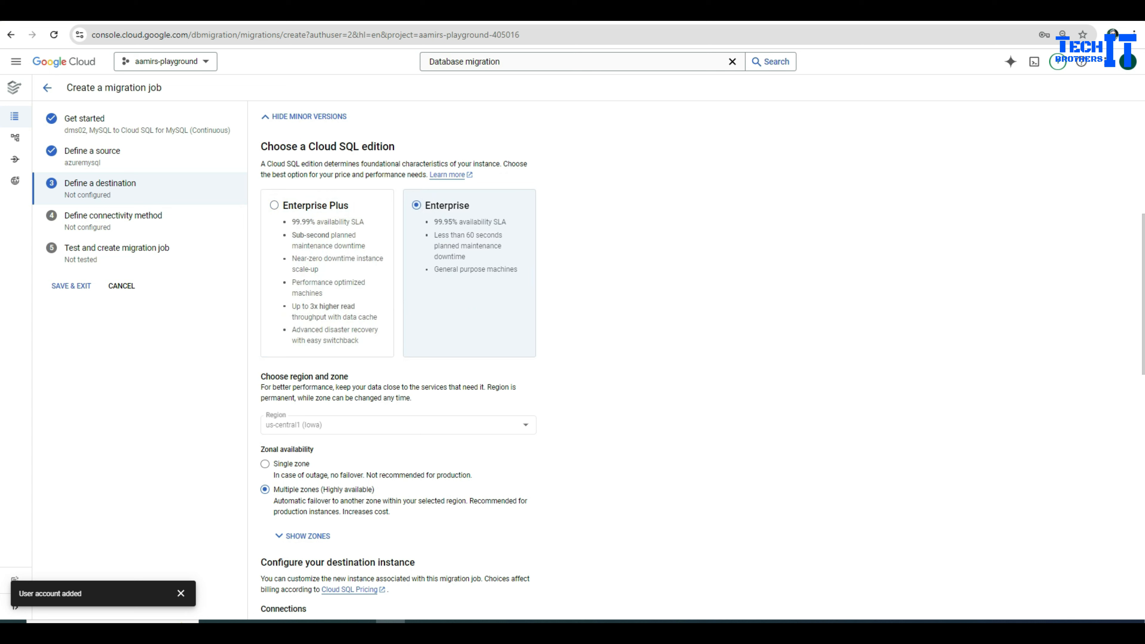
scroll(398, 361, down, 4)
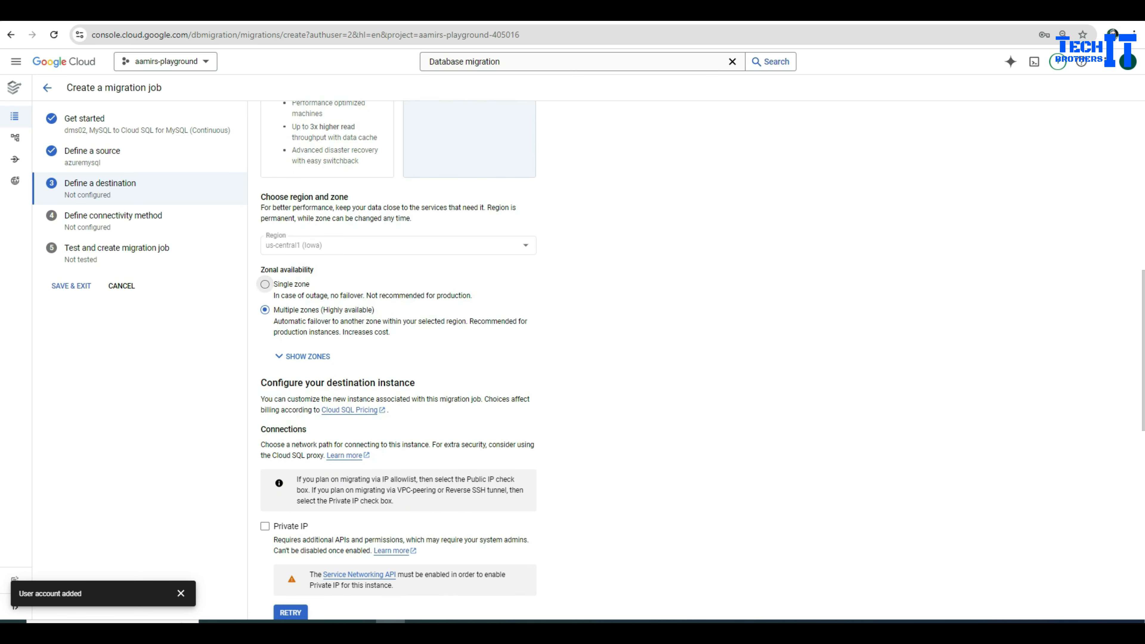
click(264, 284)
scroll(398, 361, down, 4)
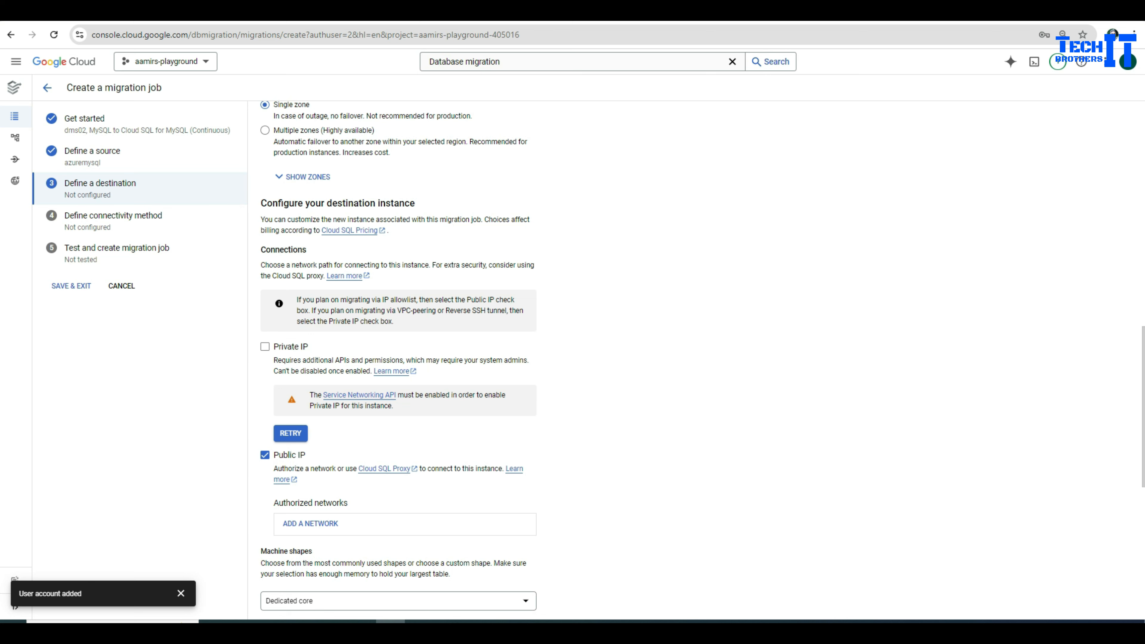
scroll(398, 361, down, 4)
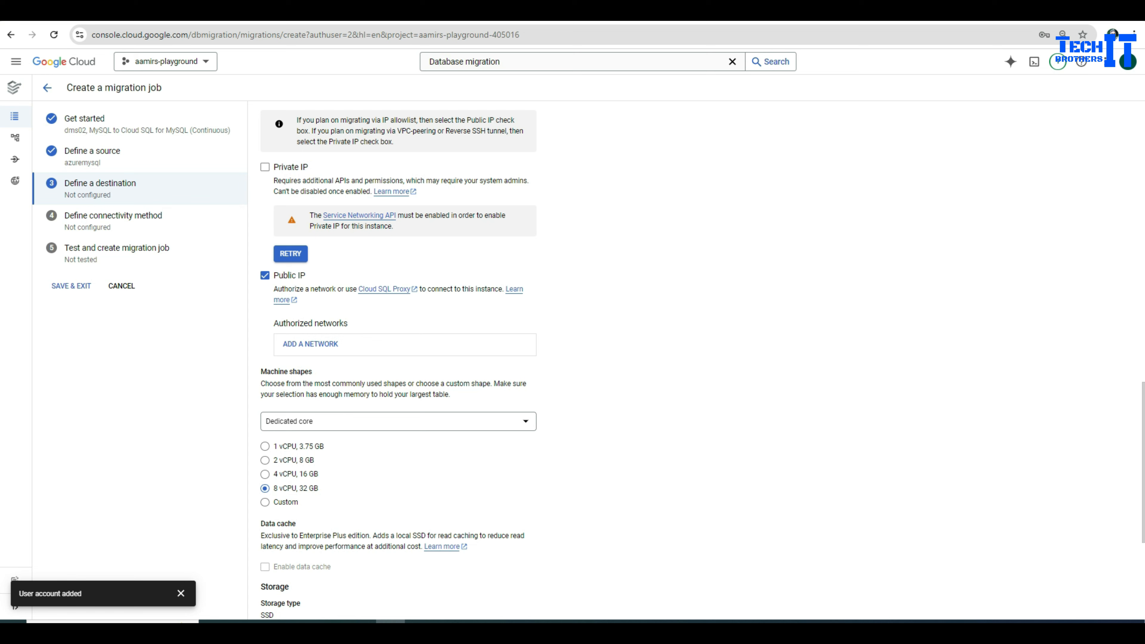
click(265, 460)
scroll(399, 361, down, 3)
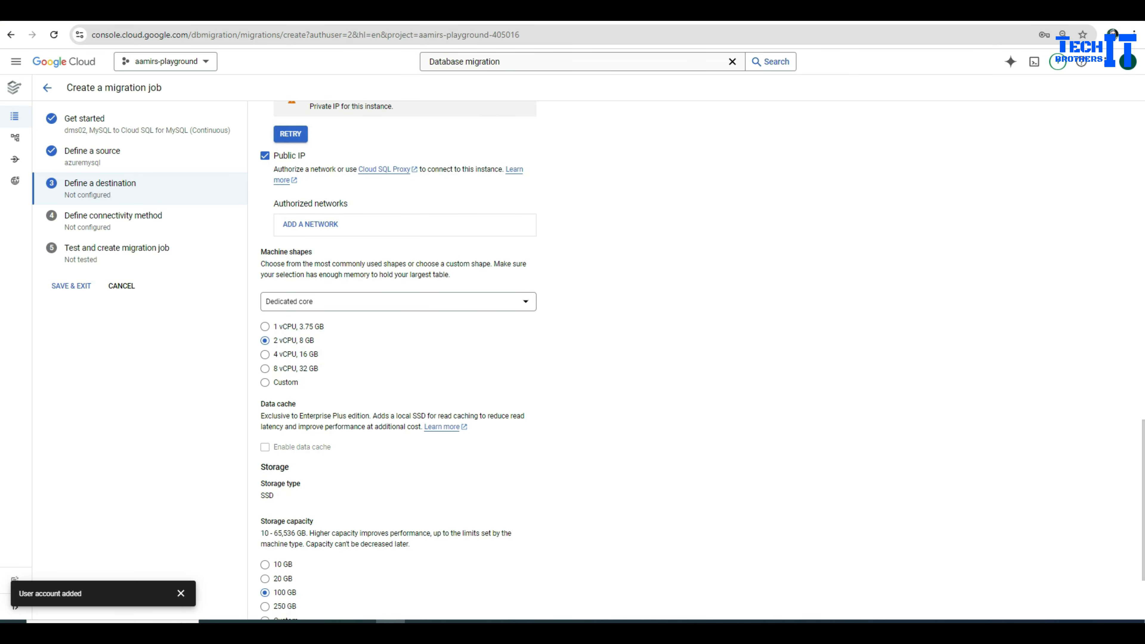
Step: Keep the Dedicated core machine shape, set 10 GB storage, and submit the destination settings
click(398, 301)
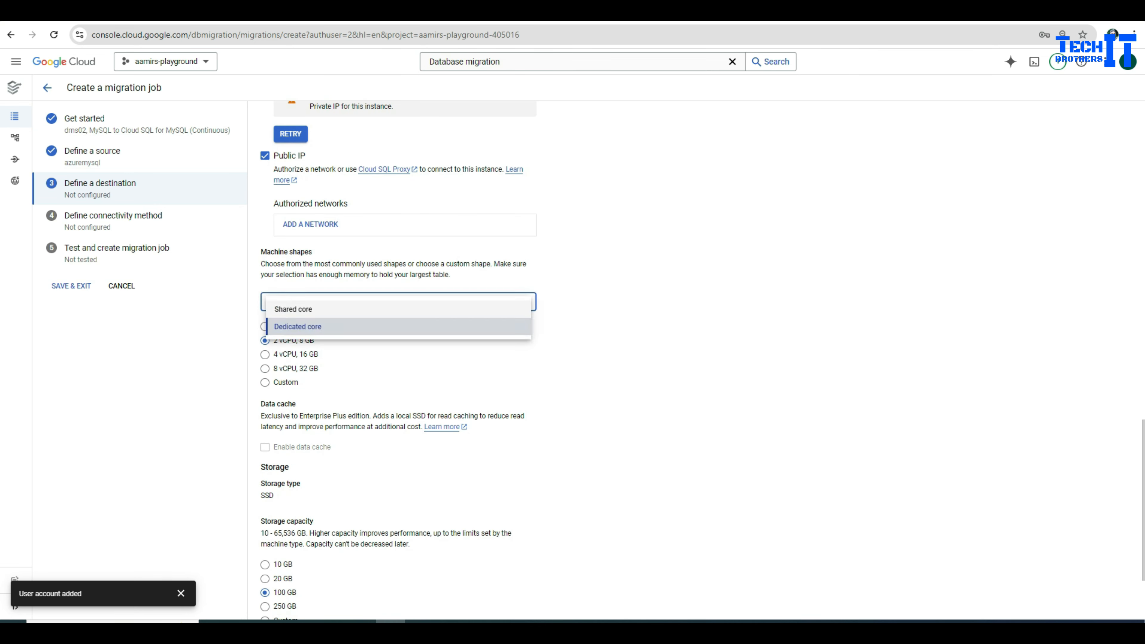
key(Return)
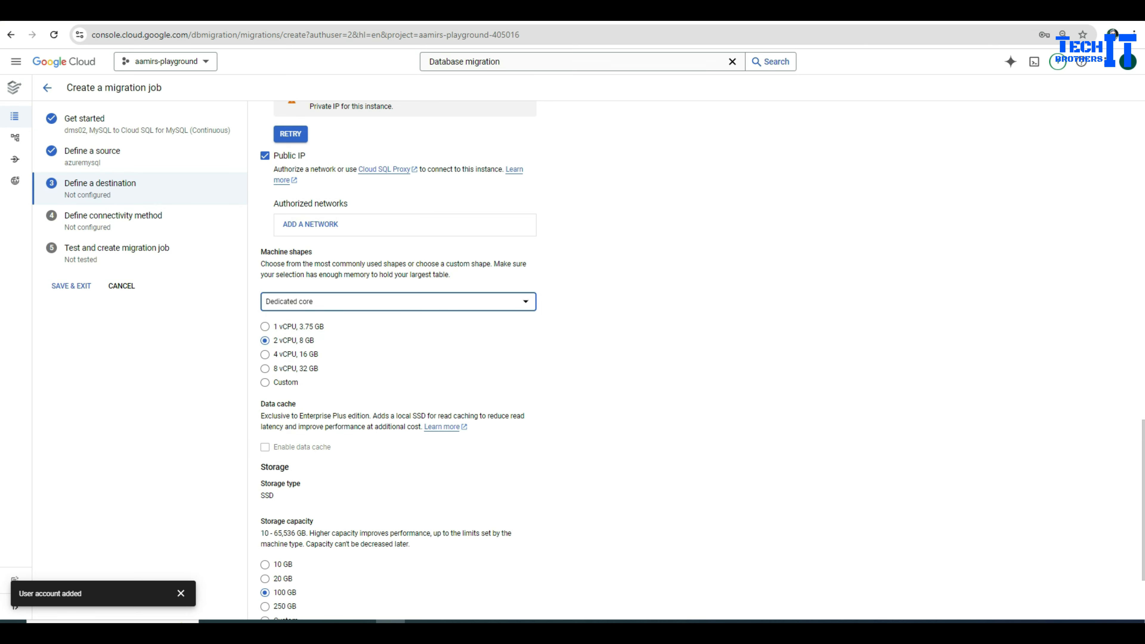
scroll(399, 361, down, 3)
click(264, 442)
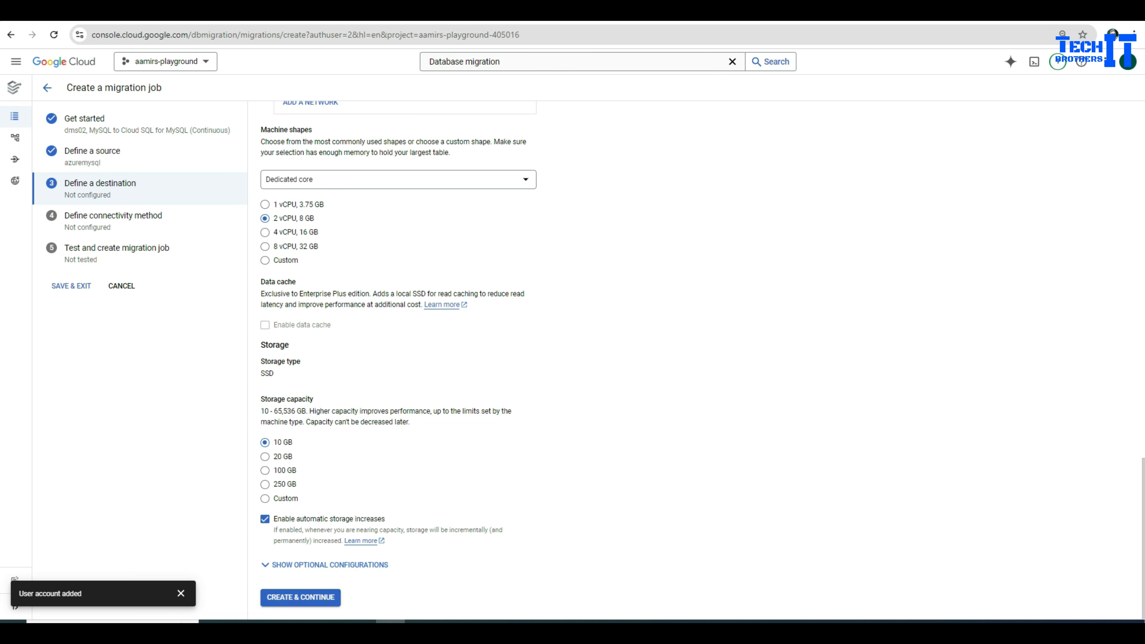
click(307, 597)
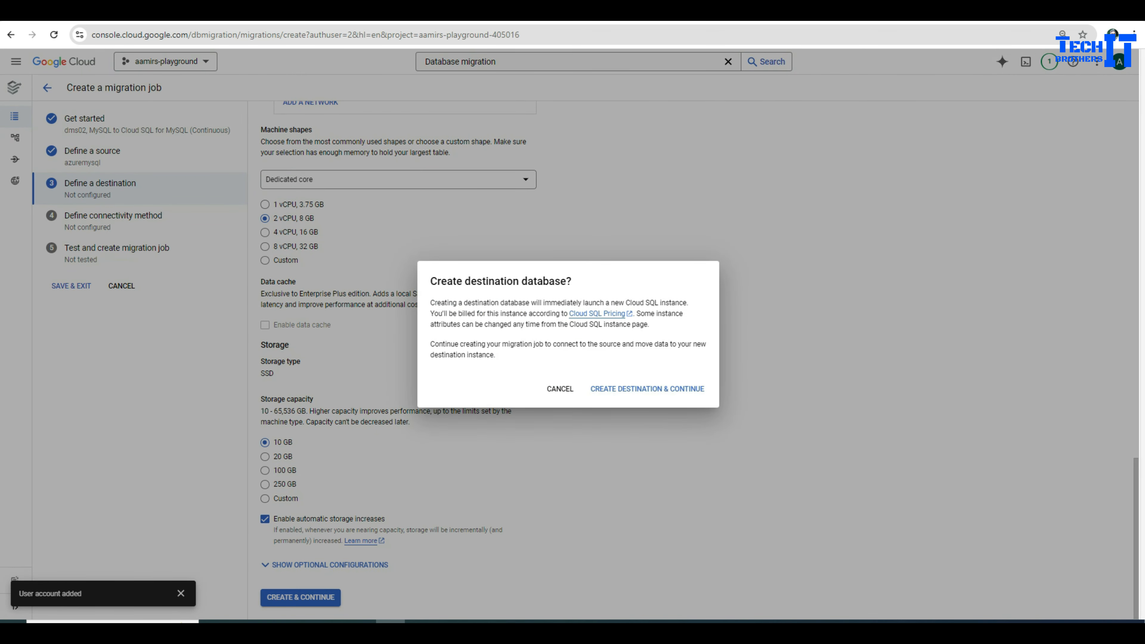
Step: Confirm creating the destination instance and select IP allowlist as the connectivity method
click(640, 389)
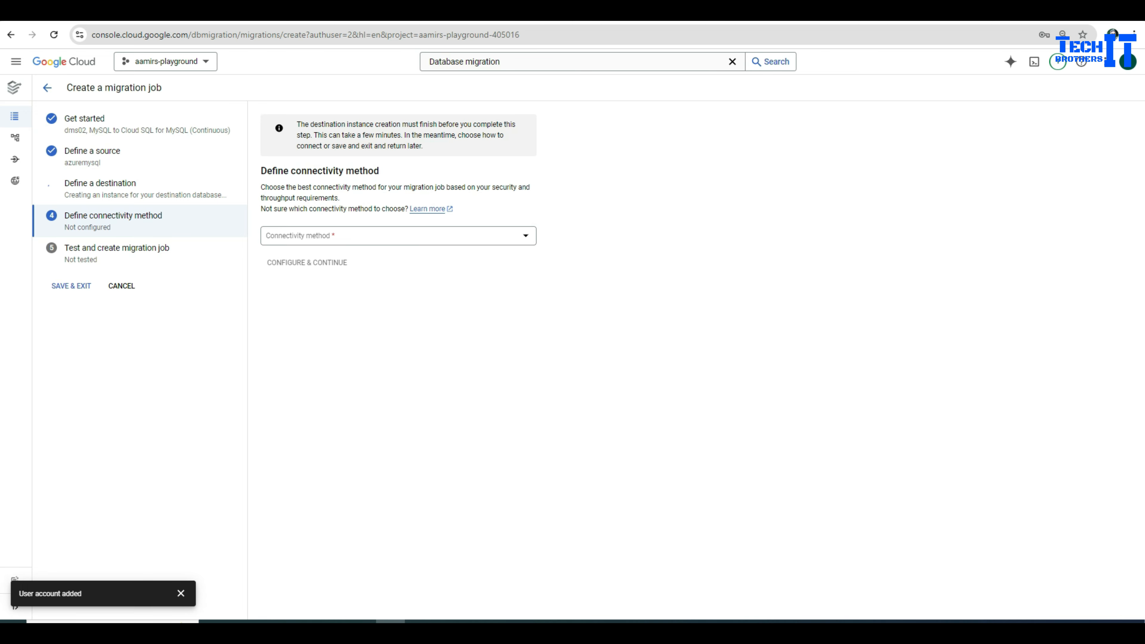
click(397, 236)
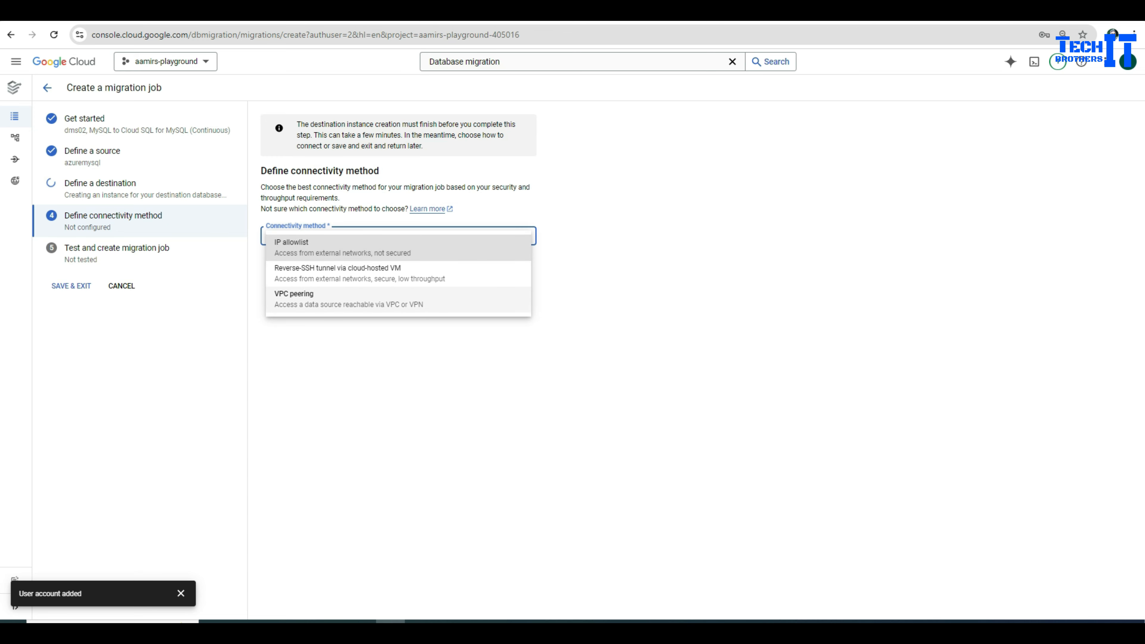
key(Escape)
key(Return)
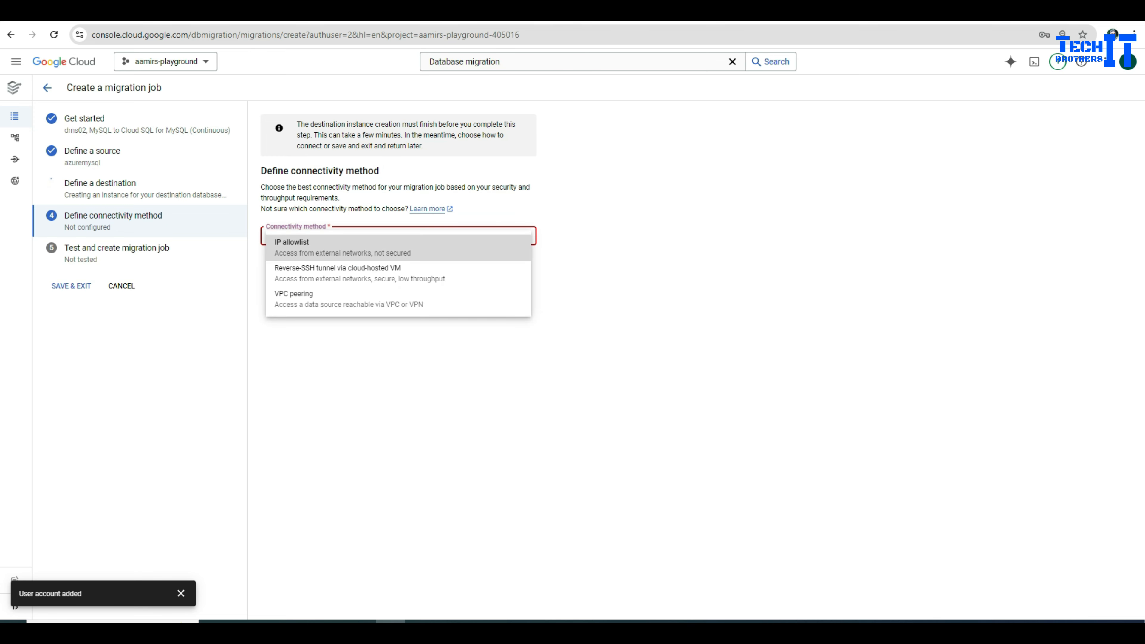
key(Return)
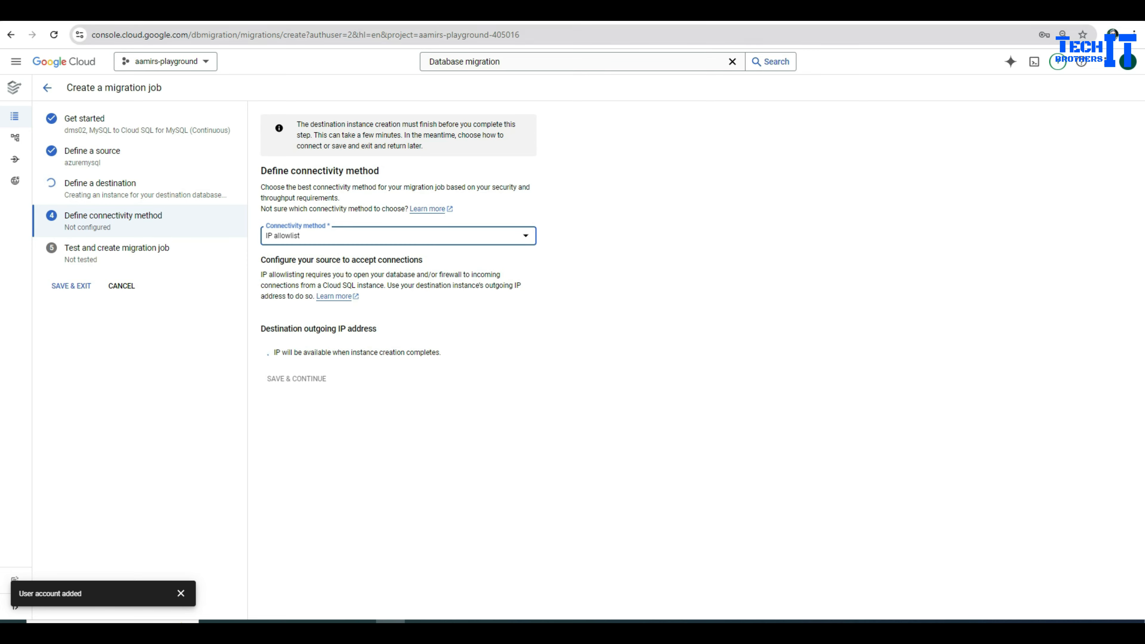
Step: Duplicate the migration job page and bring up the Cloud navigation menu
right_click(523, 14)
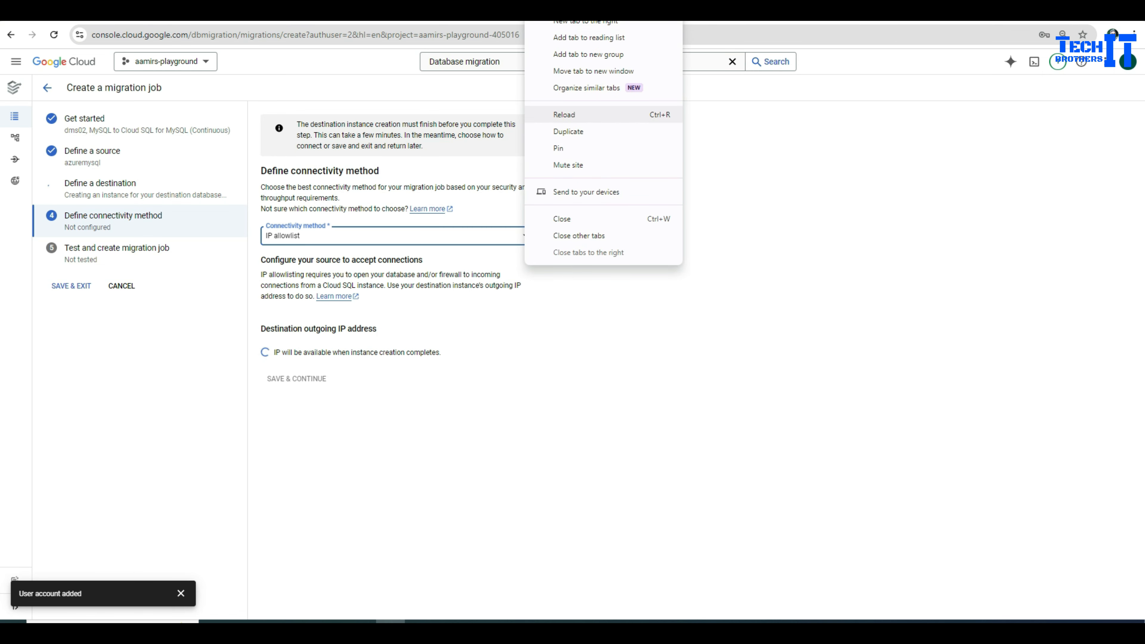
click(555, 132)
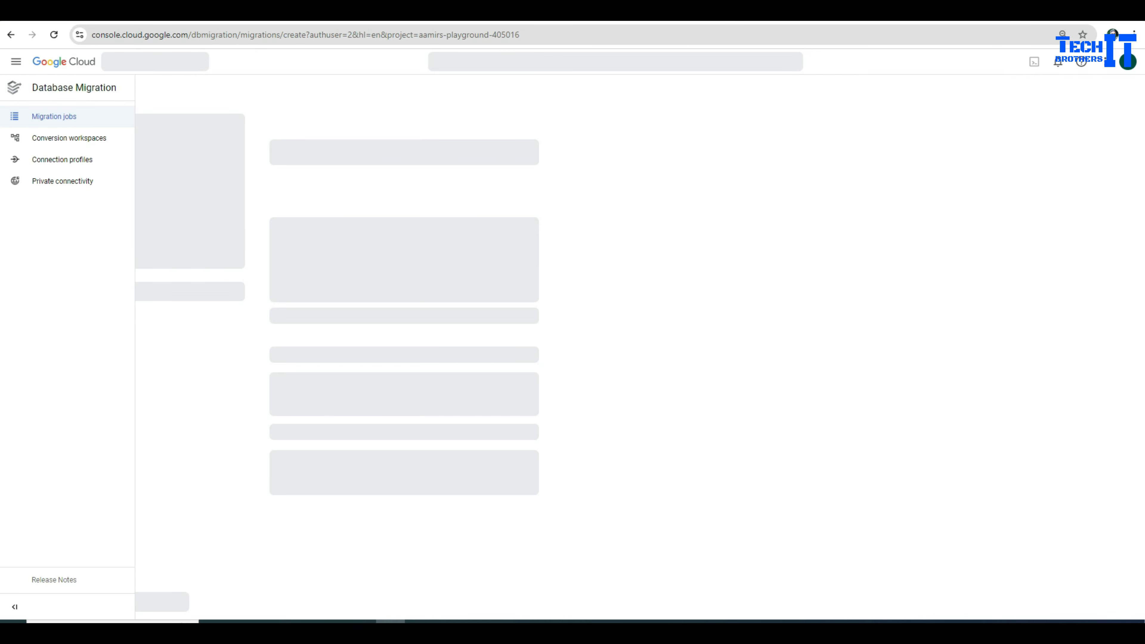
click(16, 62)
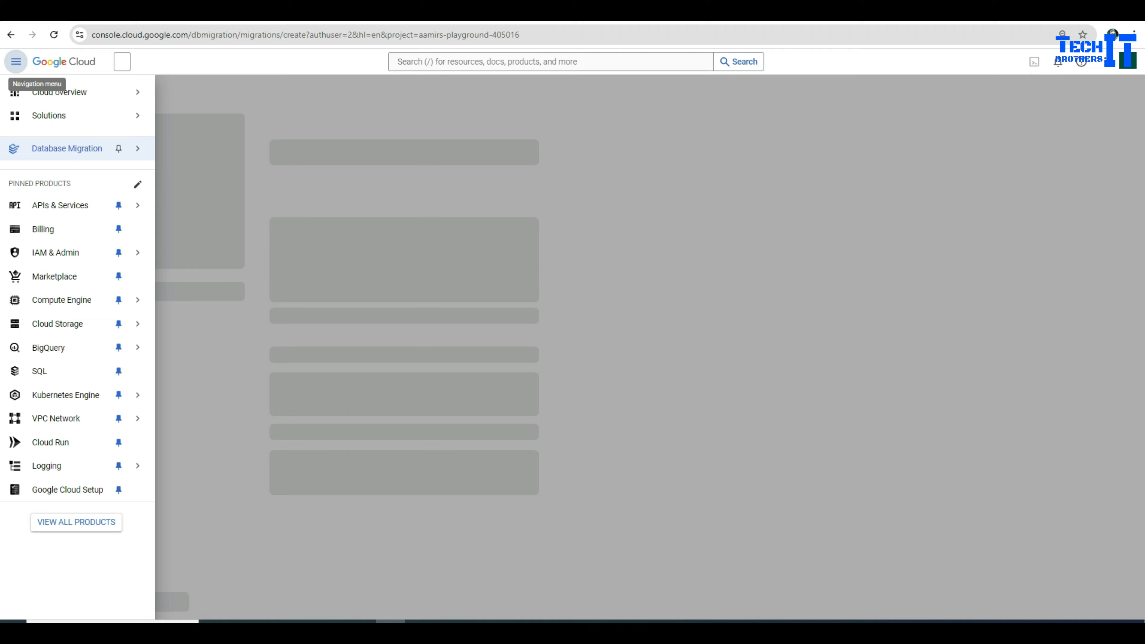
Step: Check in the Cloud SQL instances list that dms02 is a replica of dms02-master, then return to the job
click(45, 371)
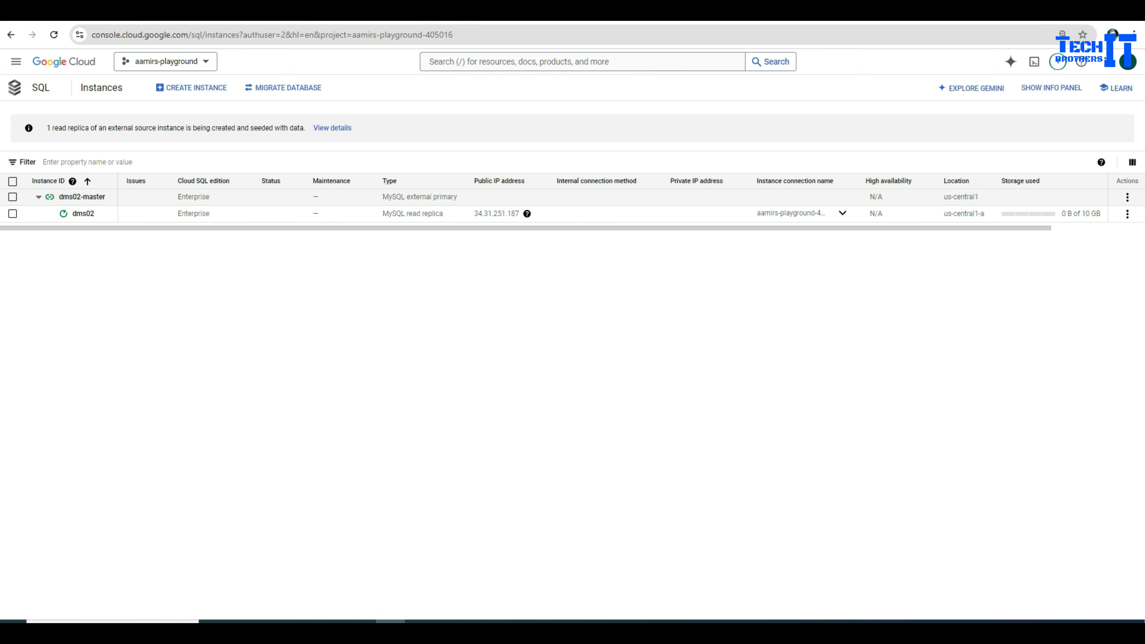
drag(457, 197, 382, 197)
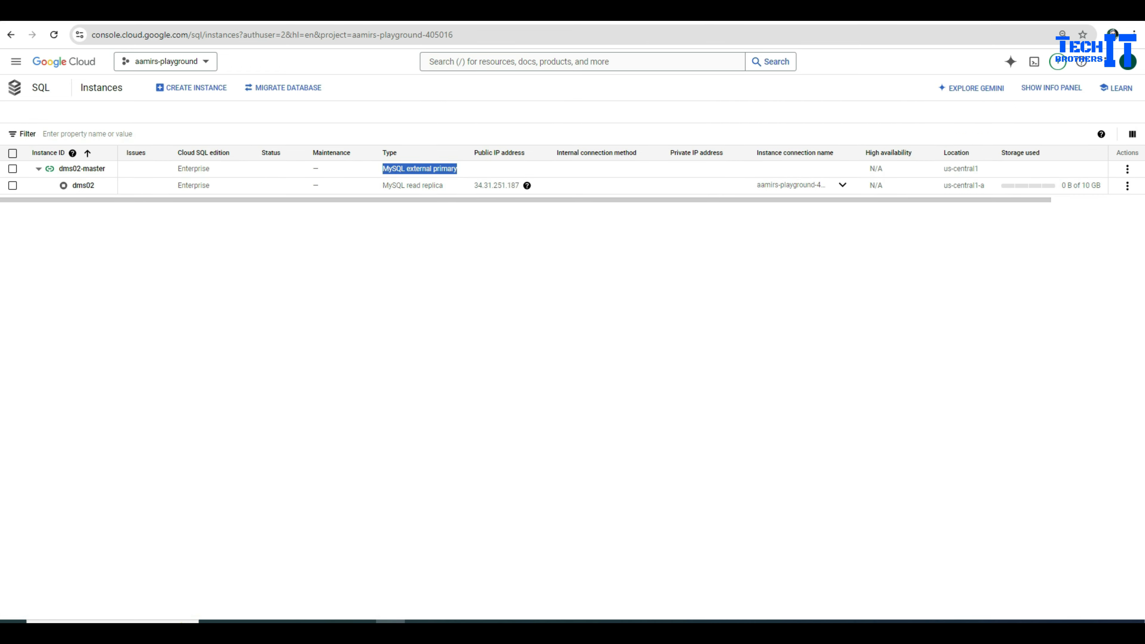
click(495, 11)
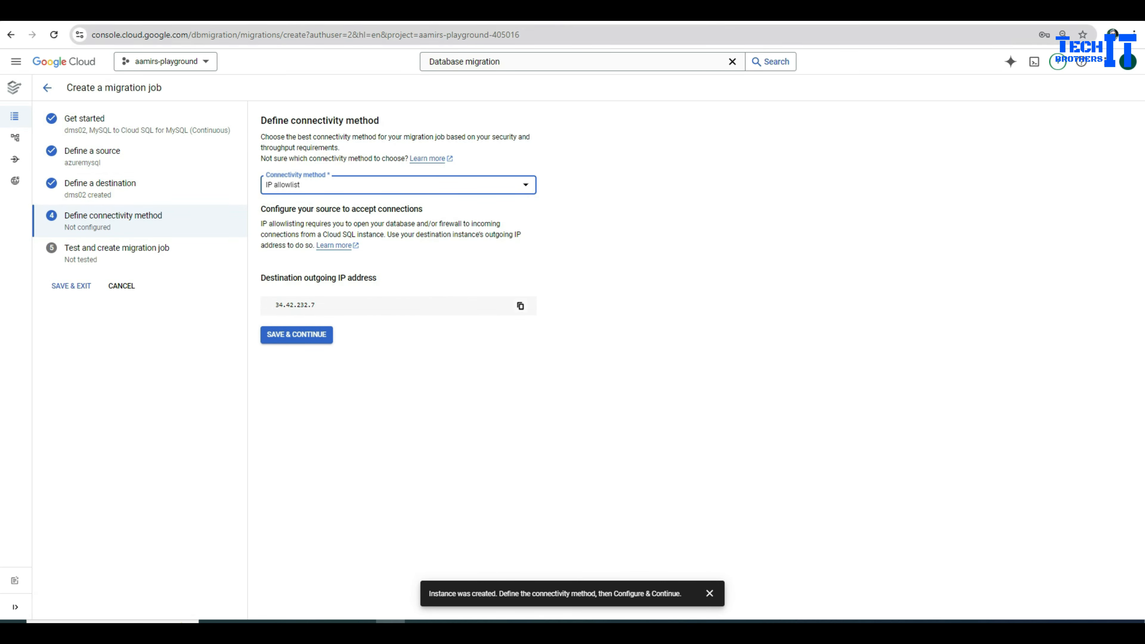
Step: Copy the destination's outgoing IP address 34.42.232.7 from the IP allowlist connectivity step
key(ctrl+Tab)
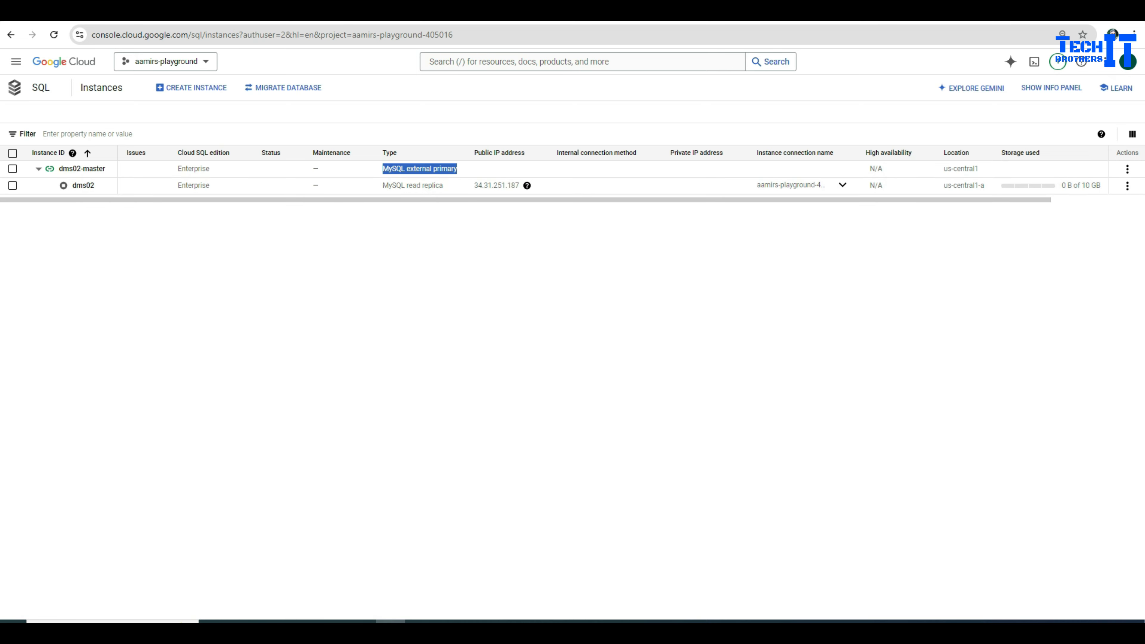
key(alt+Tab)
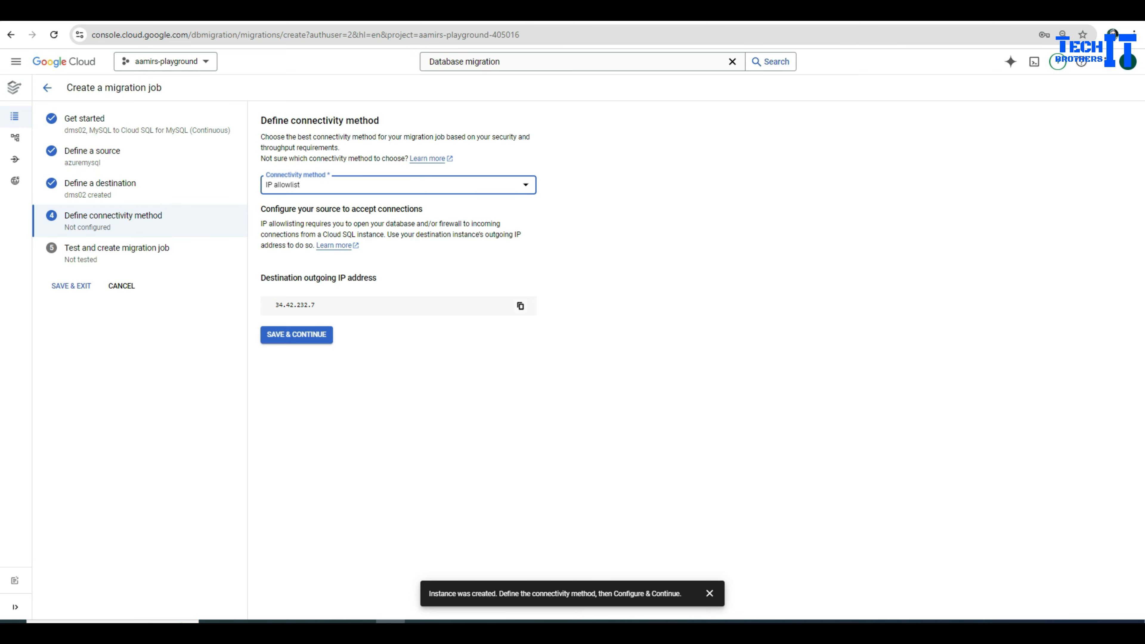
double_click(295, 305)
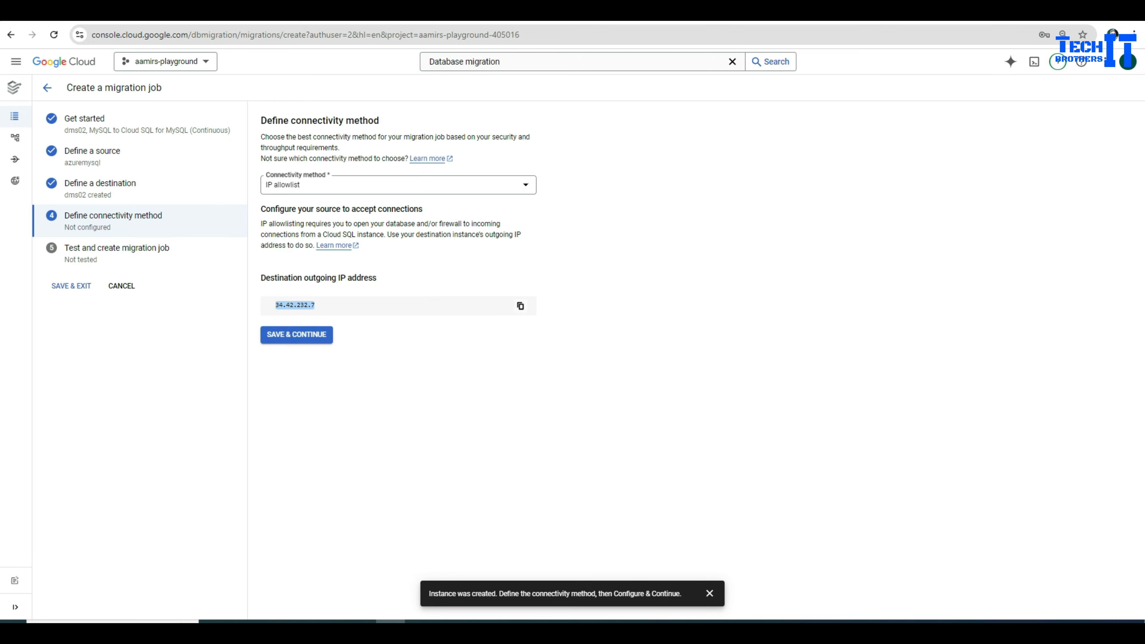
click(520, 306)
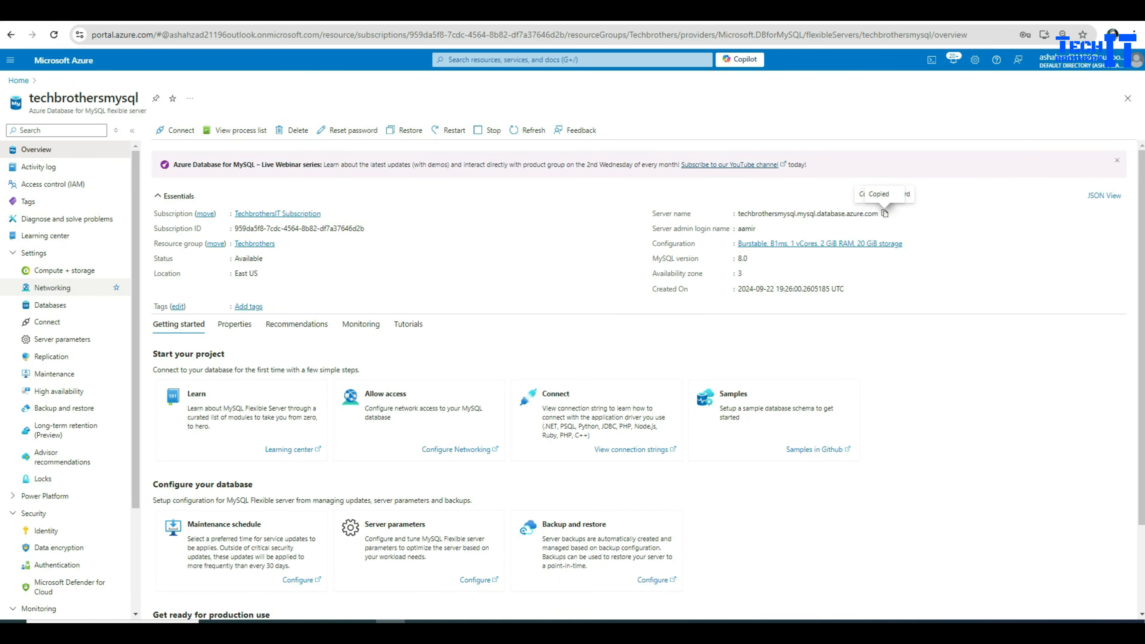
Step: Add Azure firewall rule gcpdms with start and end IP 34.42.232.7 on the techbrothersmysql server
click(53, 288)
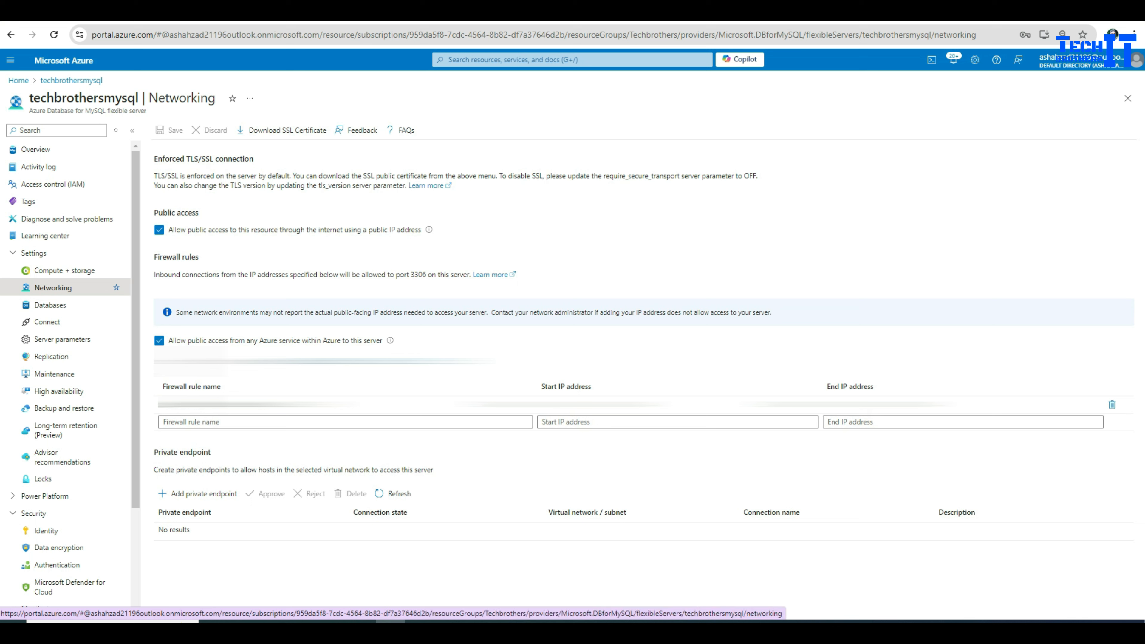
click(345, 421)
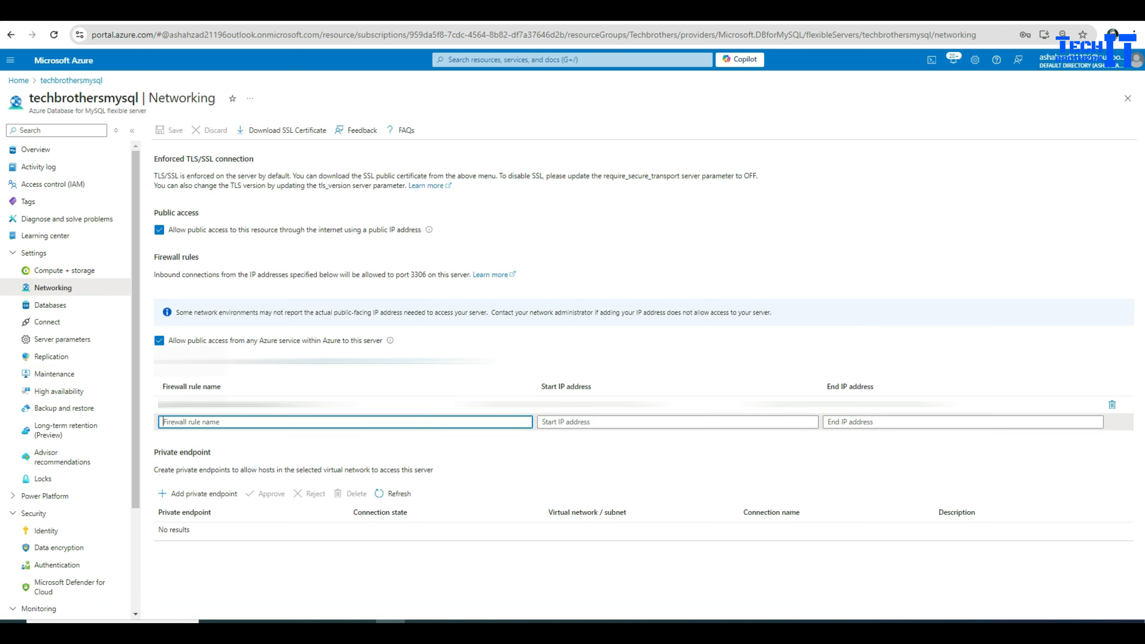
text(gcp)
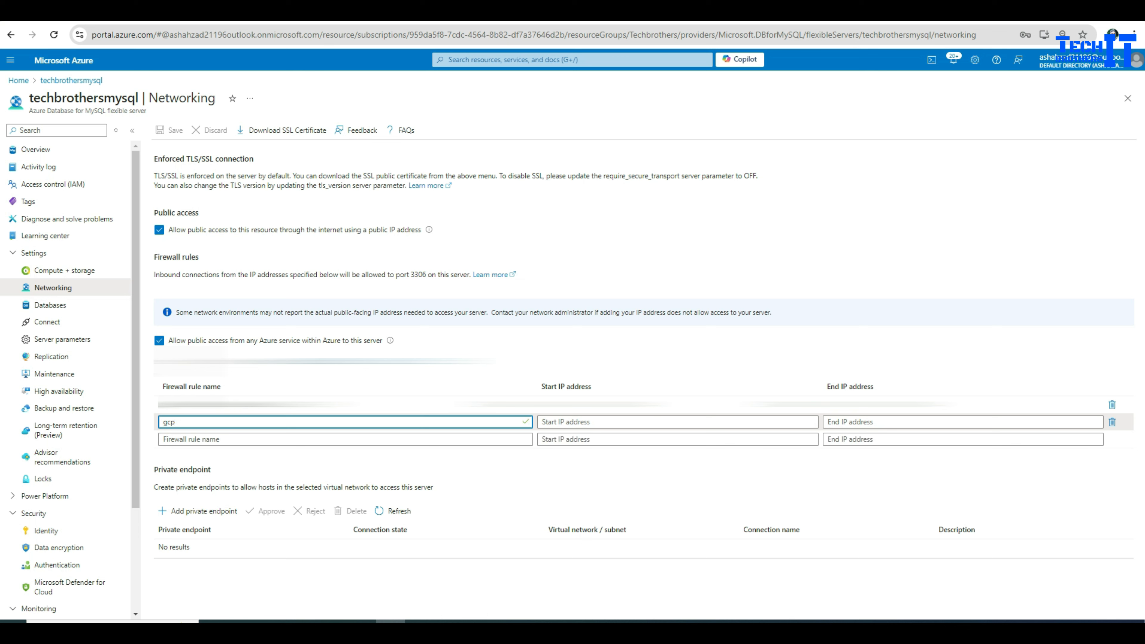
text(dms)
key(Tab)
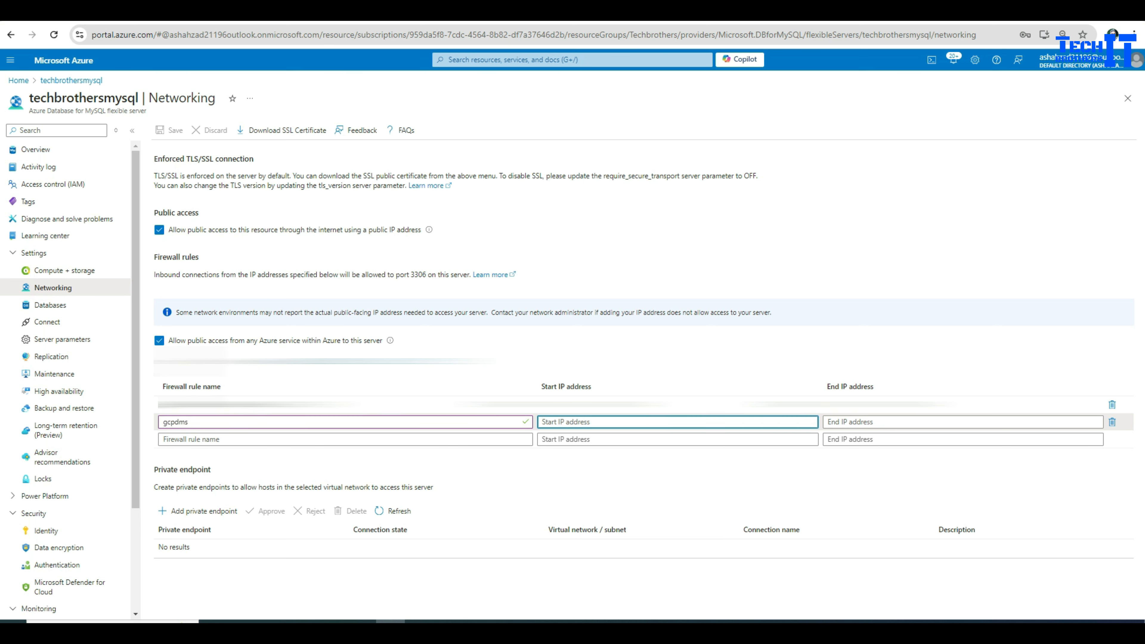
key(ctrl+v)
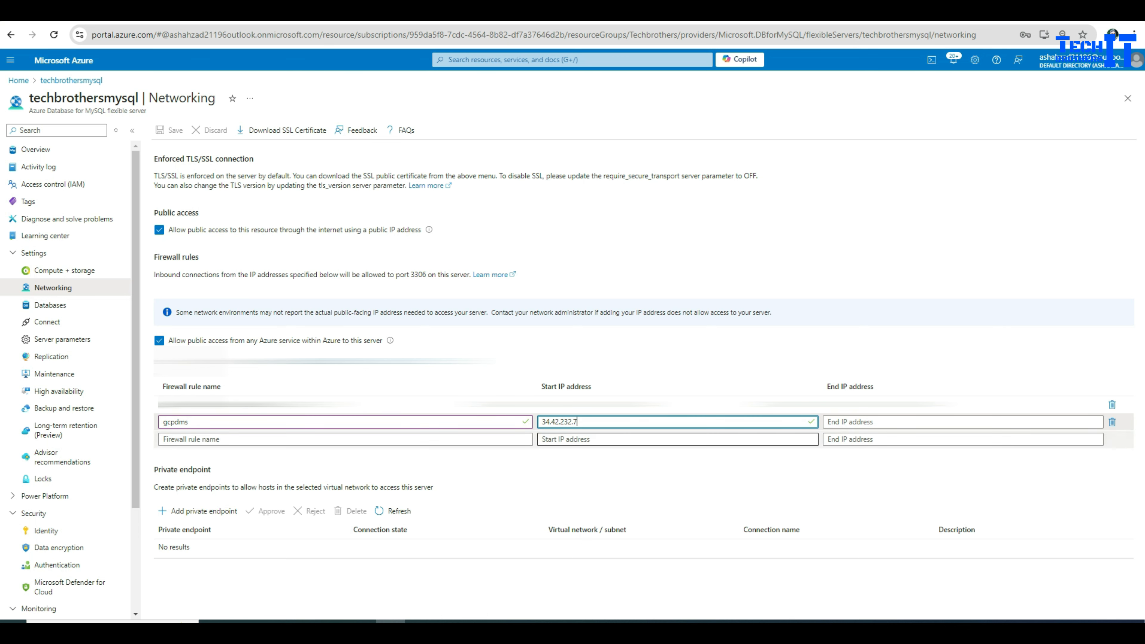
key(Tab)
text(34.42.232.7)
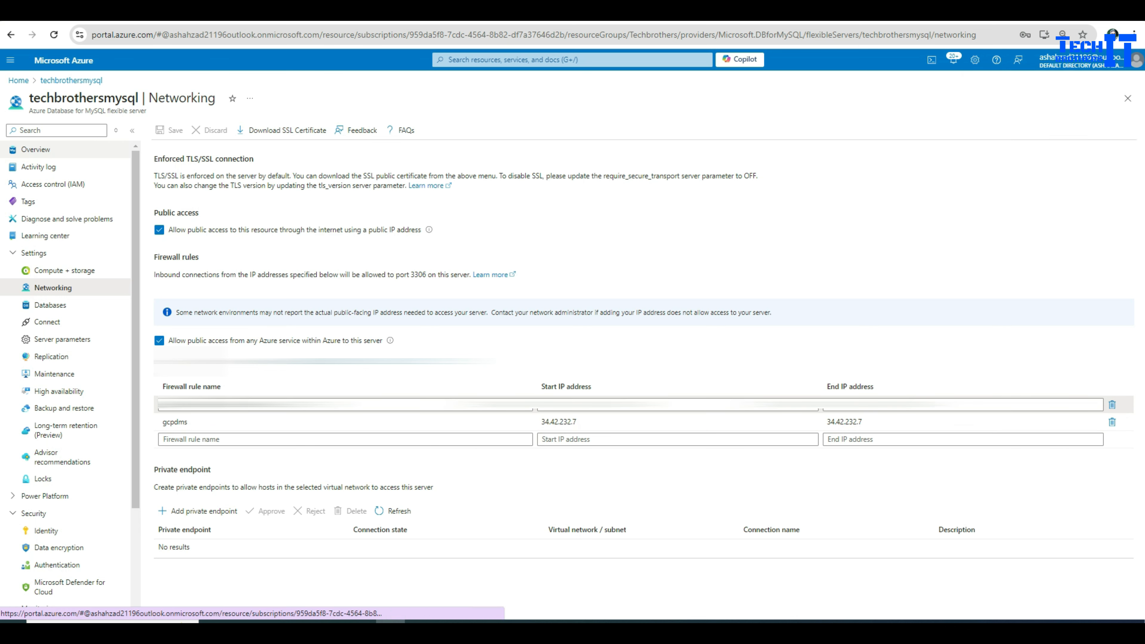
click(35, 149)
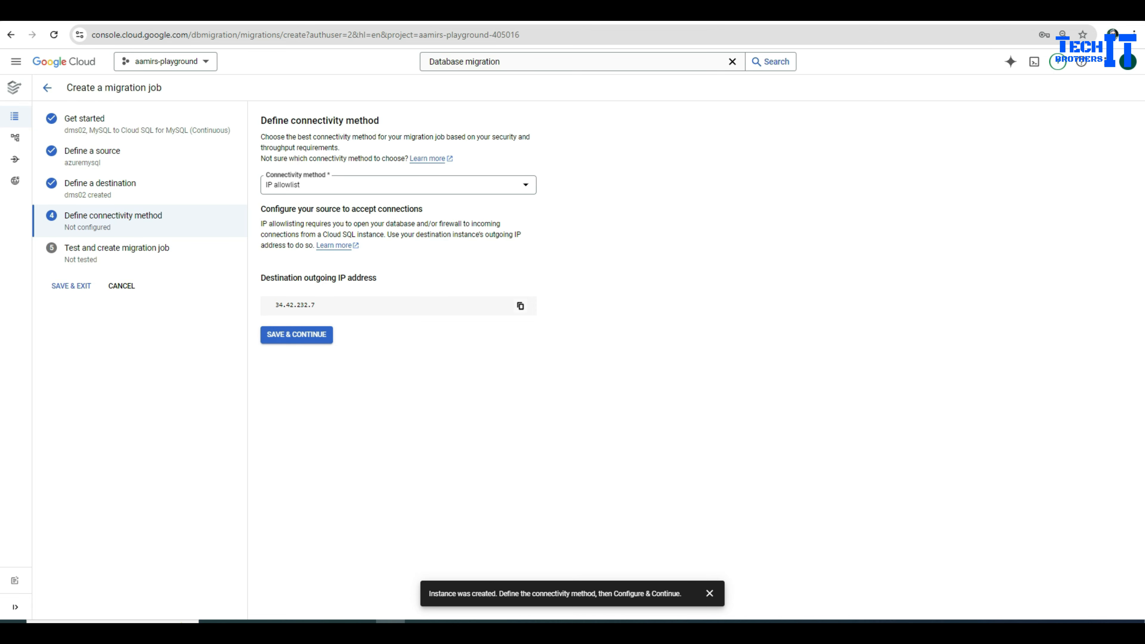
Step: Save the IP allowlist connectivity, test the job, inspect the source connection timeout, and retest
key(Return)
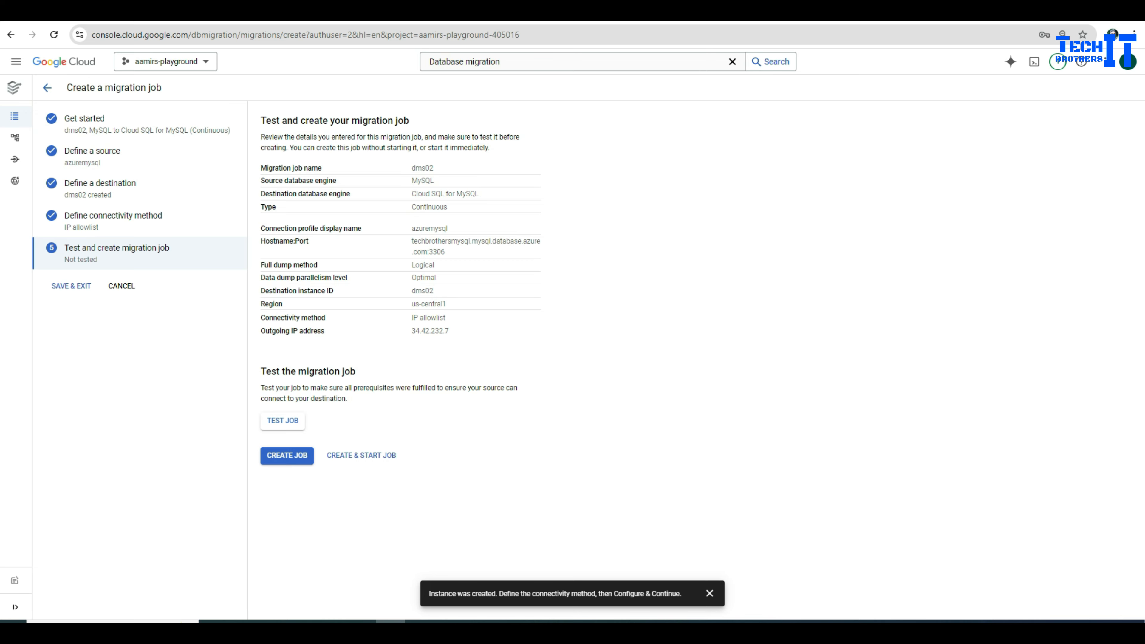
click(283, 420)
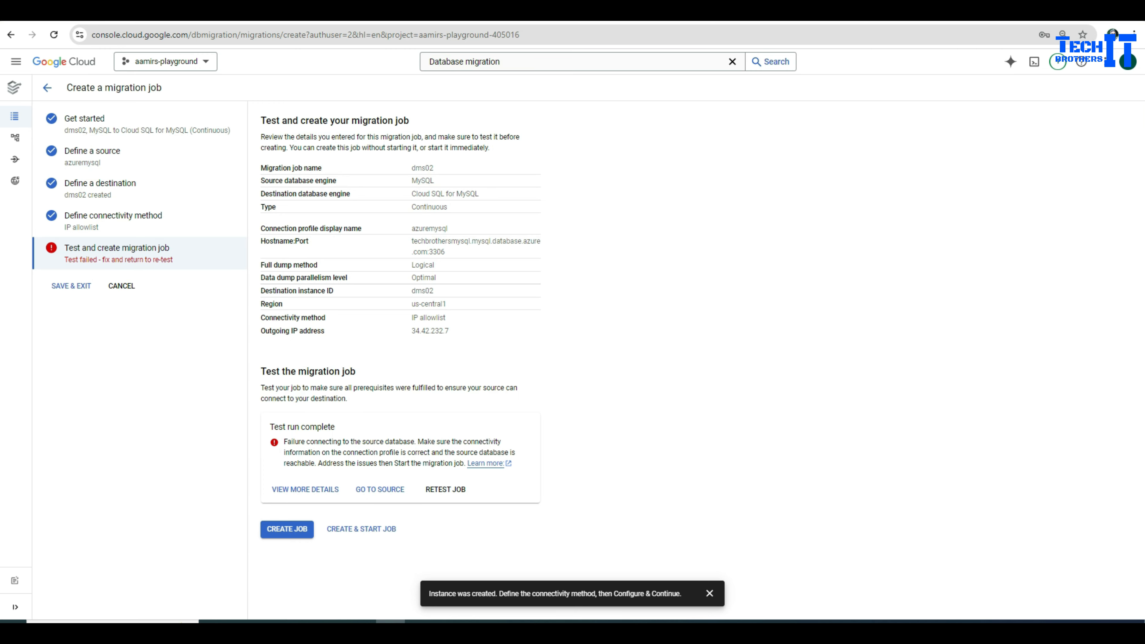
click(305, 489)
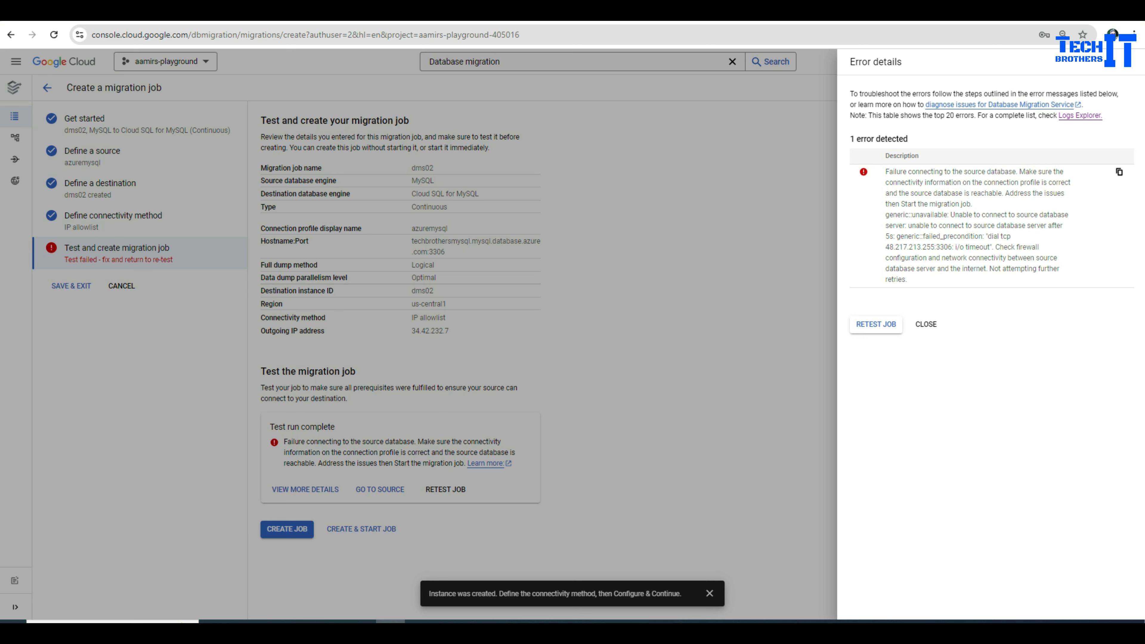
drag(886, 248, 951, 247)
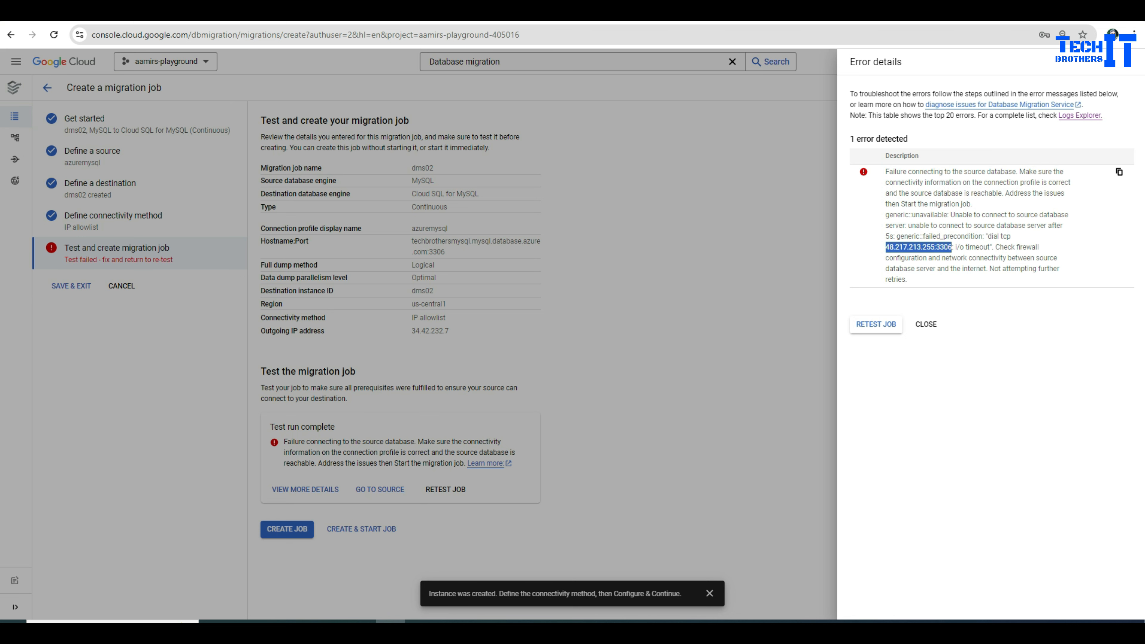
click(875, 324)
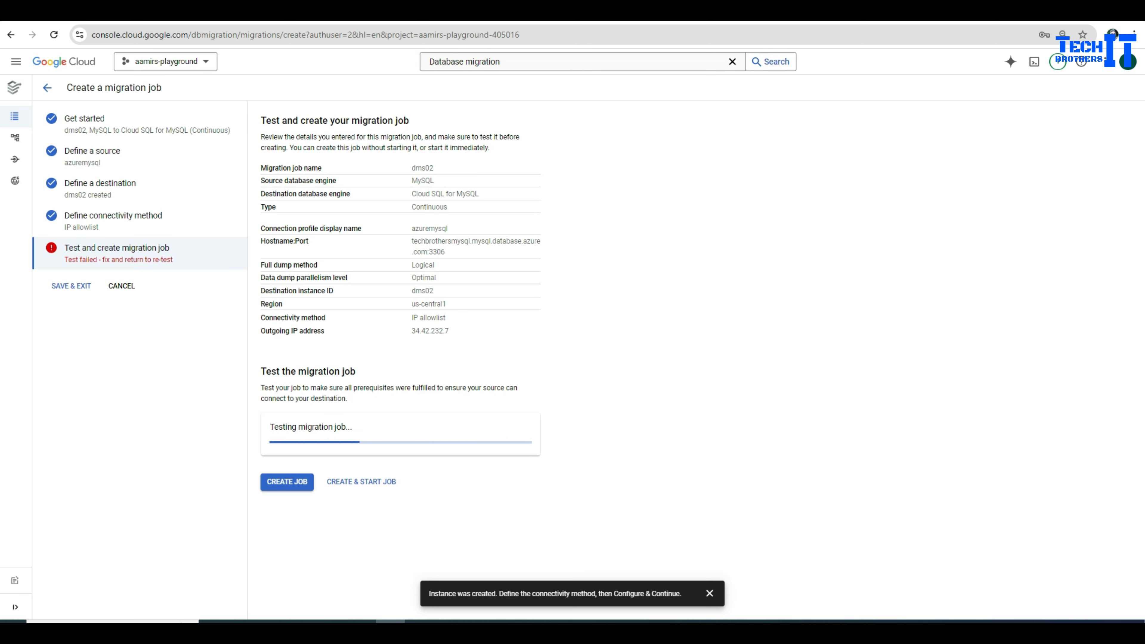
Step: Pinpoint require_secure_transport=ON in the retest error details, then go to the Azure server
key(ctrl+Tab)
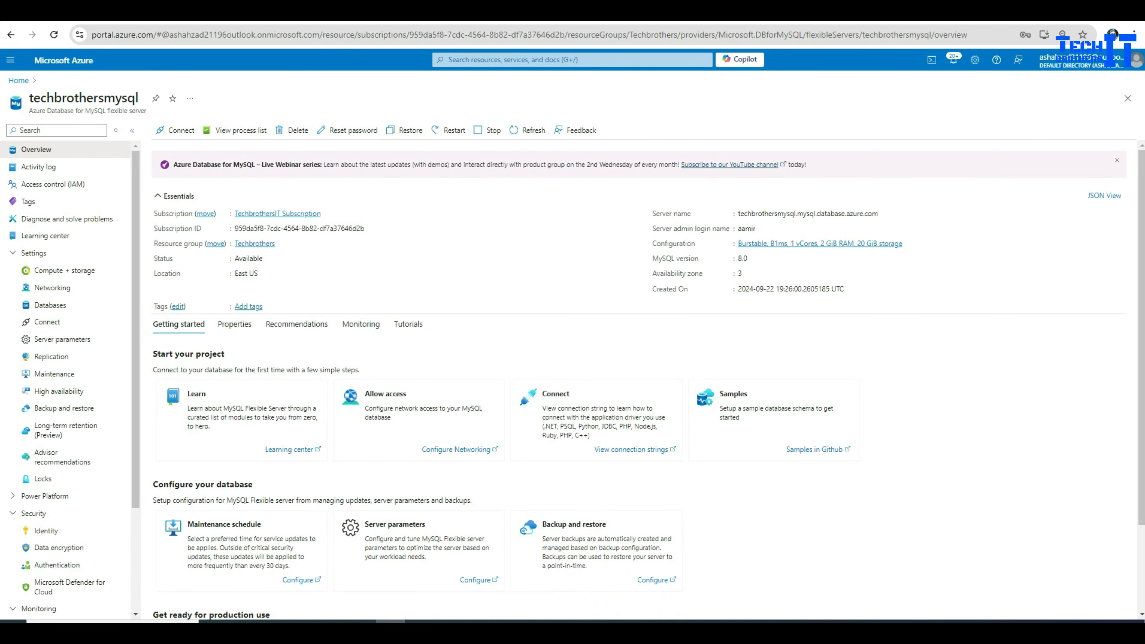
key(ctrl+shift+Tab)
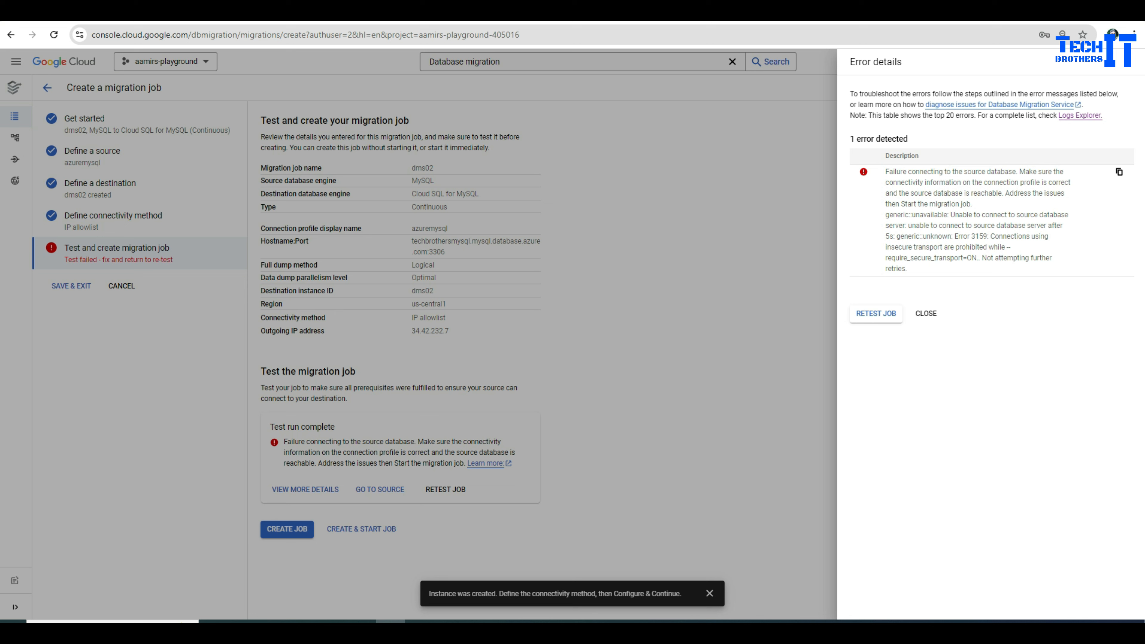
double_click(924, 258)
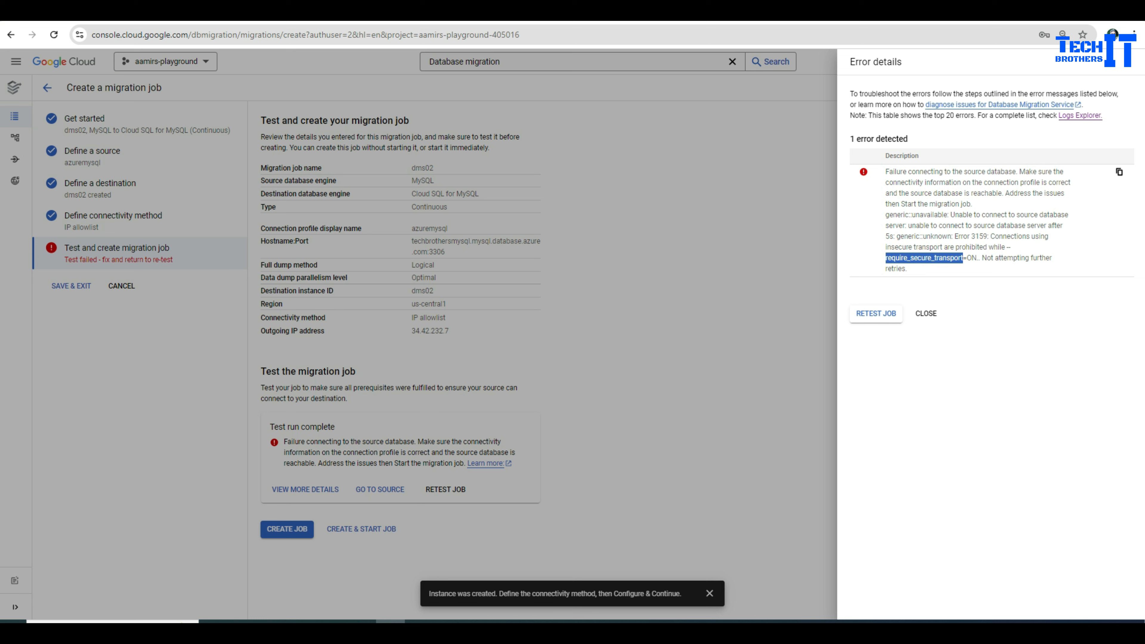
drag(976, 257, 887, 258)
key(ctrl+Tab)
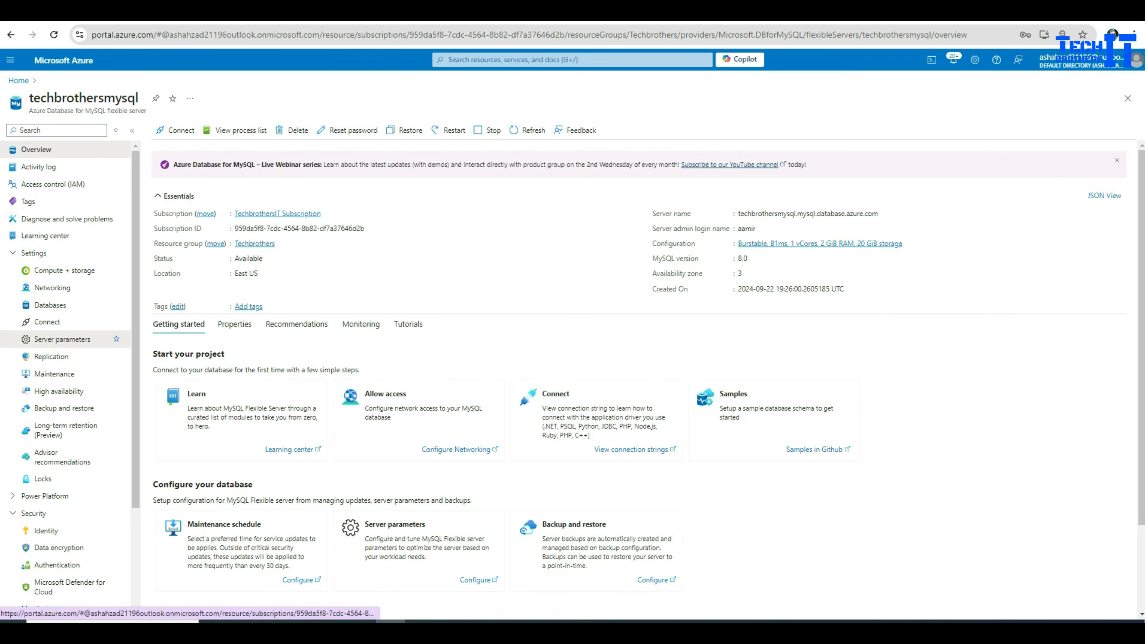
Step: Set require_secure_transport to OFF on page 2 of Server parameters and save the change
click(62, 339)
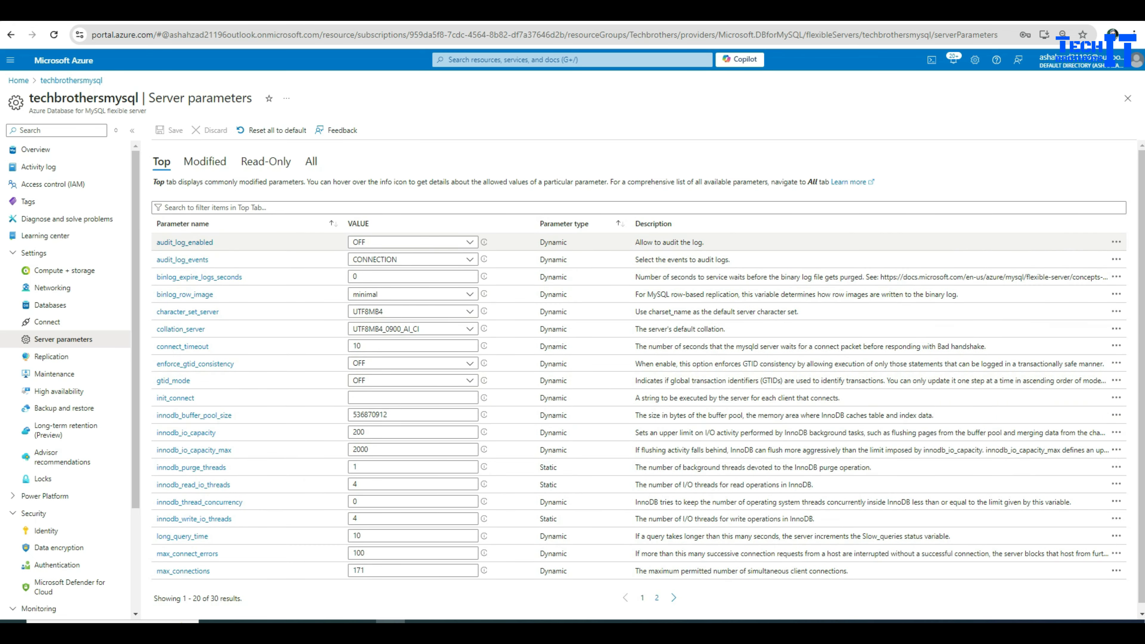
scroll(640, 362, down, 1)
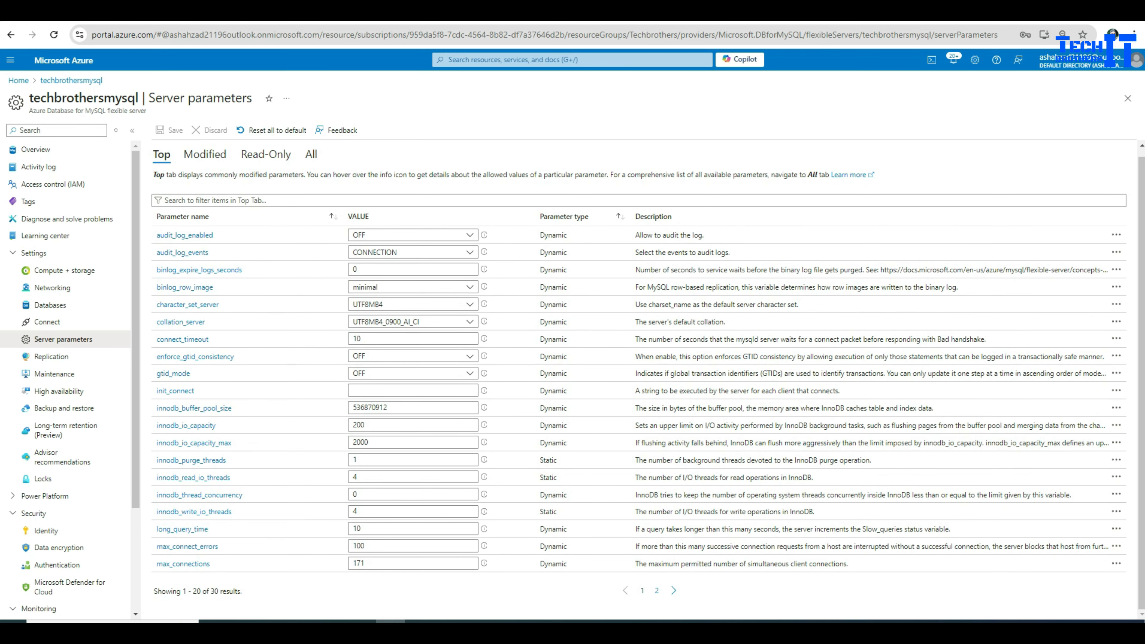
click(656, 591)
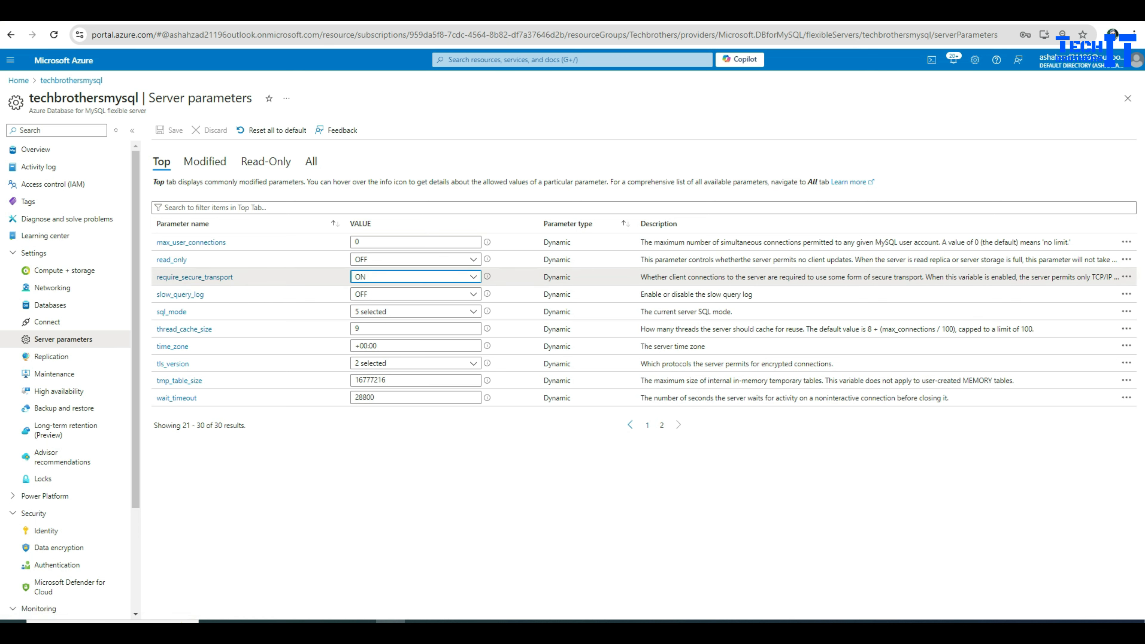
click(414, 294)
click(360, 330)
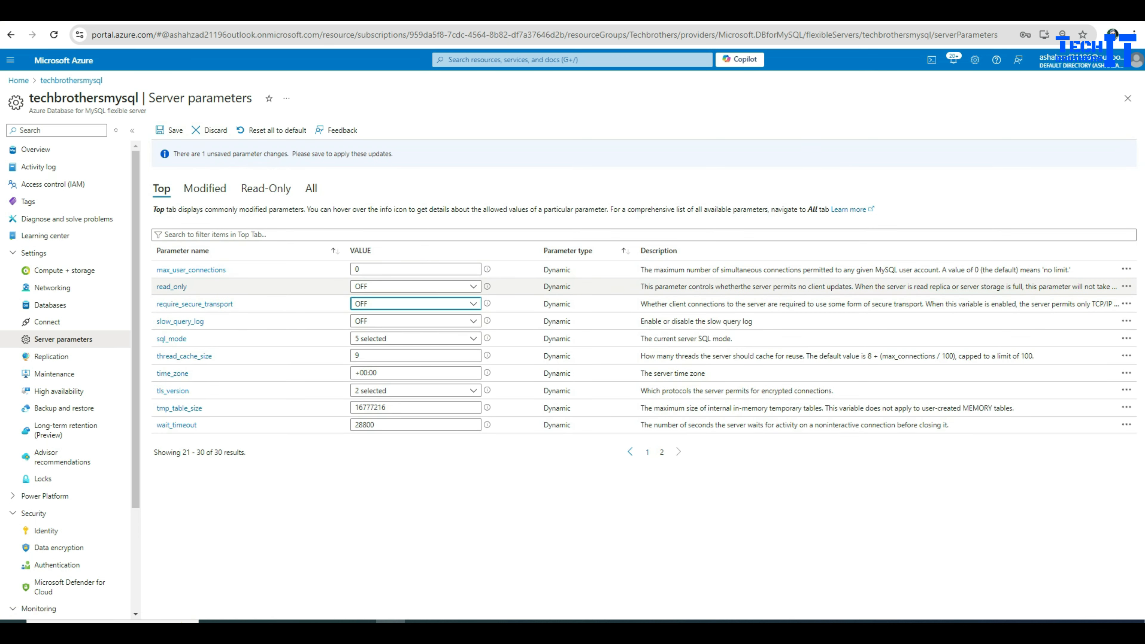
click(171, 130)
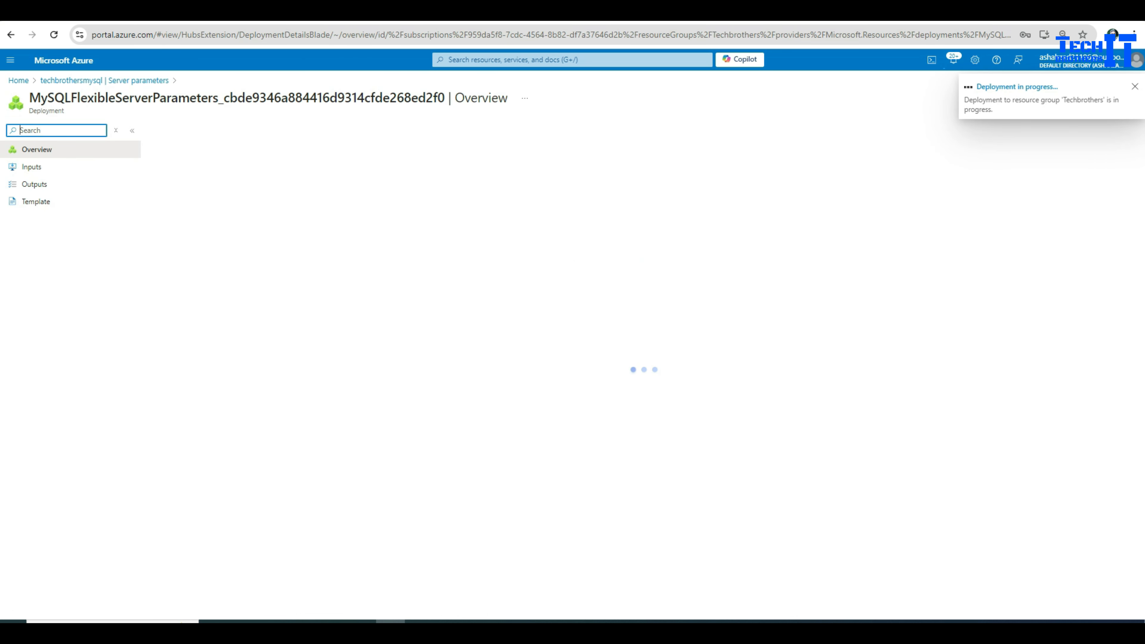
click(478, 11)
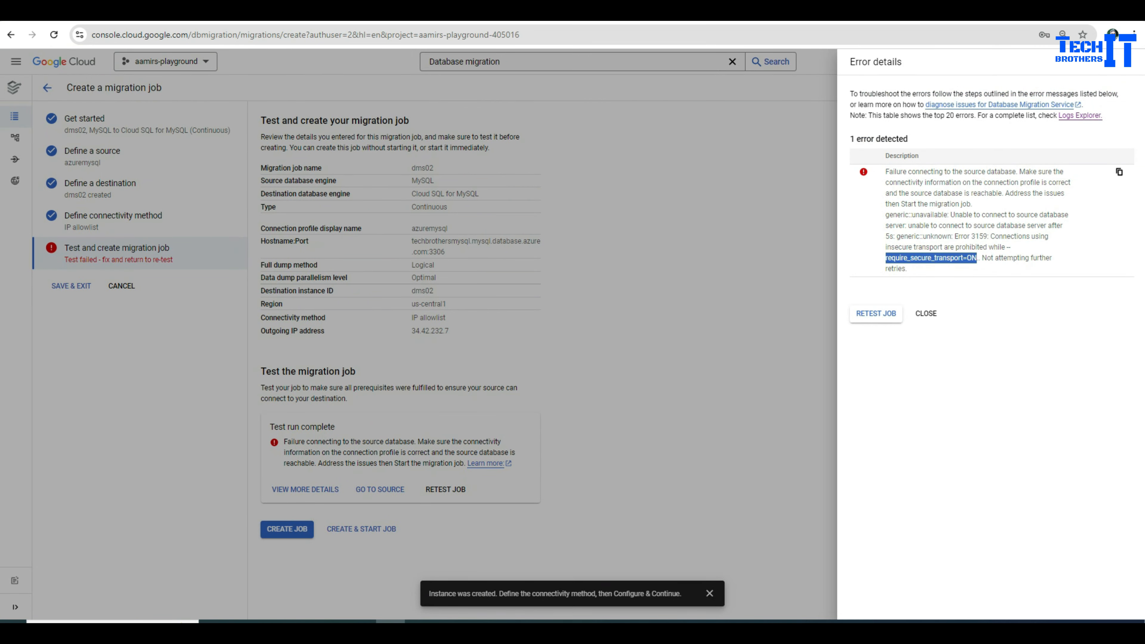
Step: Retest the dms02 migration job so the test reports success
click(875, 313)
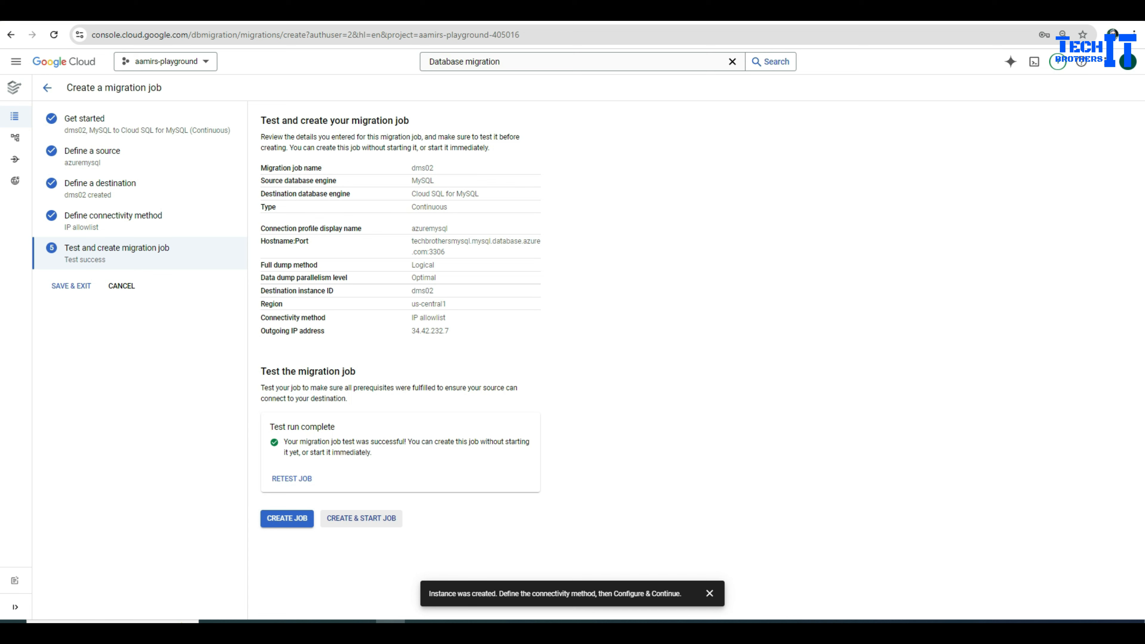
Step: Create and start the dms02 job, then reload the Migration jobs list showing it Starting
click(361, 518)
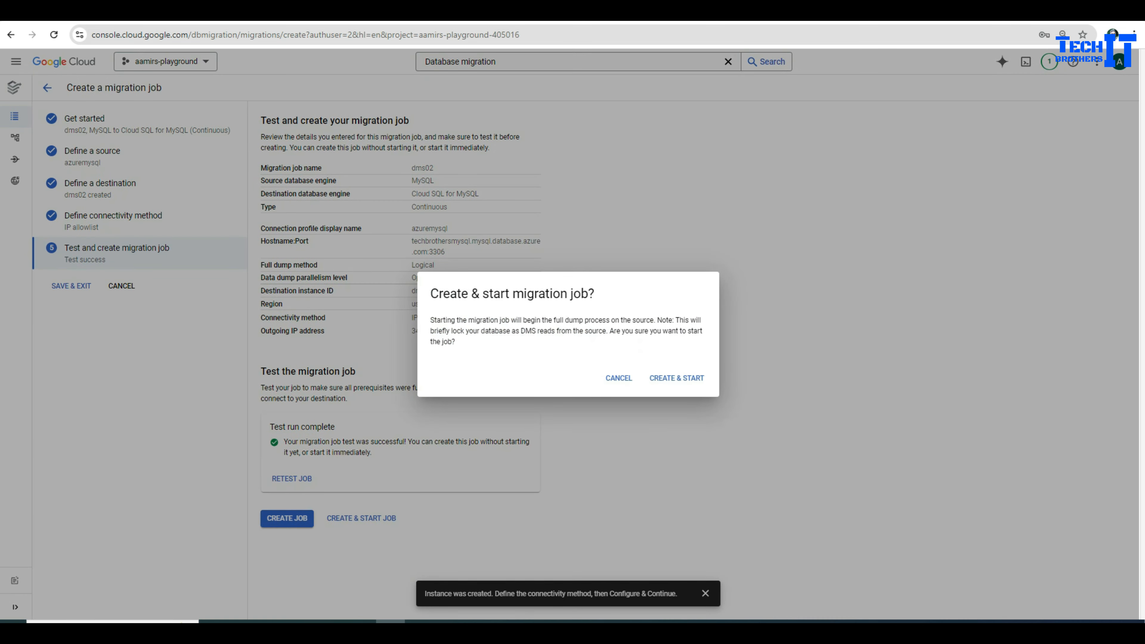
click(672, 378)
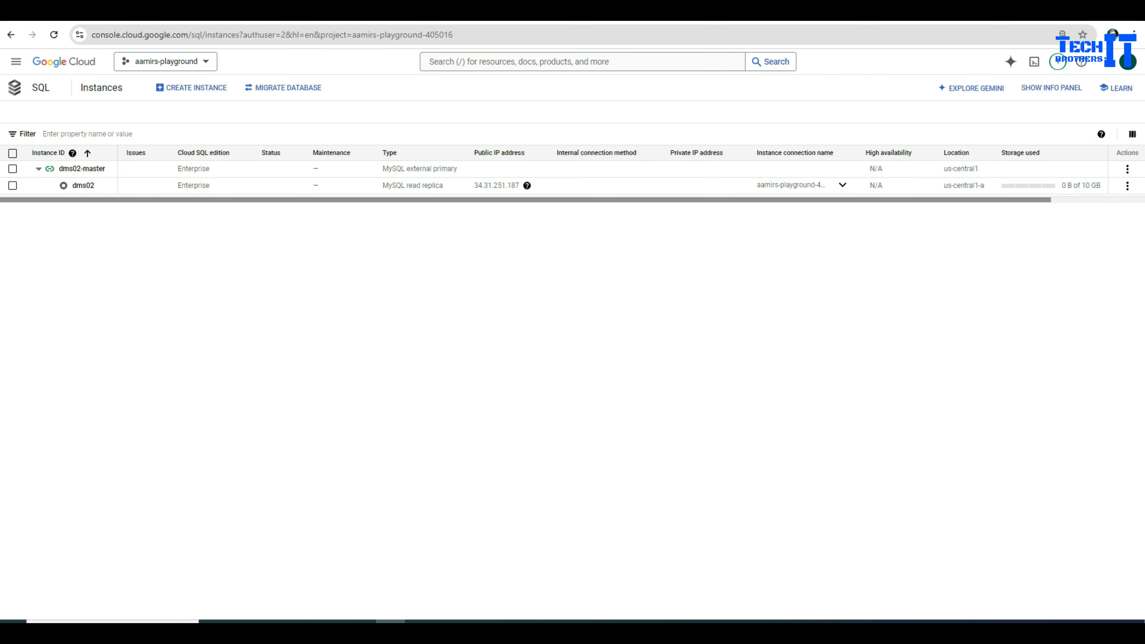
key(F5)
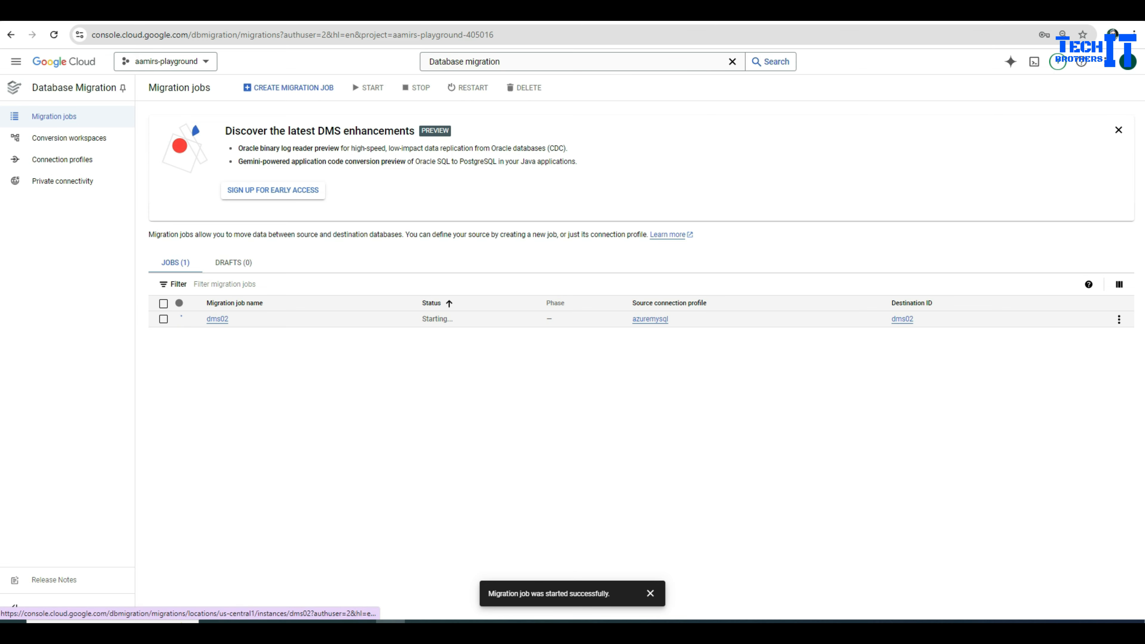
Step: Open dms02's details, note its Continuous migration type, and bring up its migration job logs
click(217, 319)
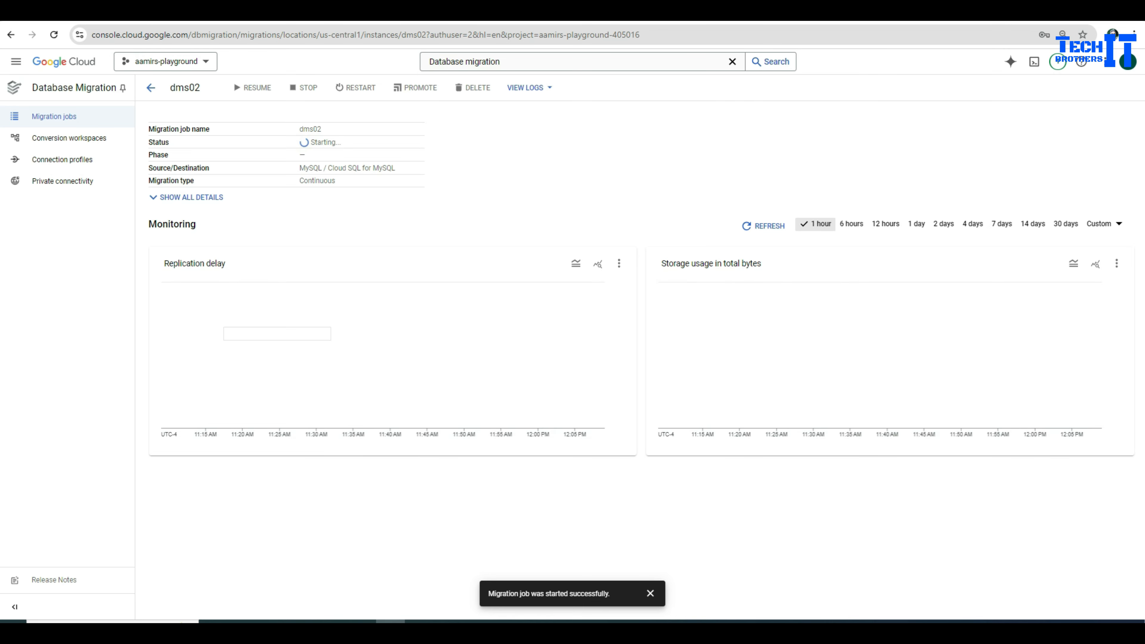
click(185, 197)
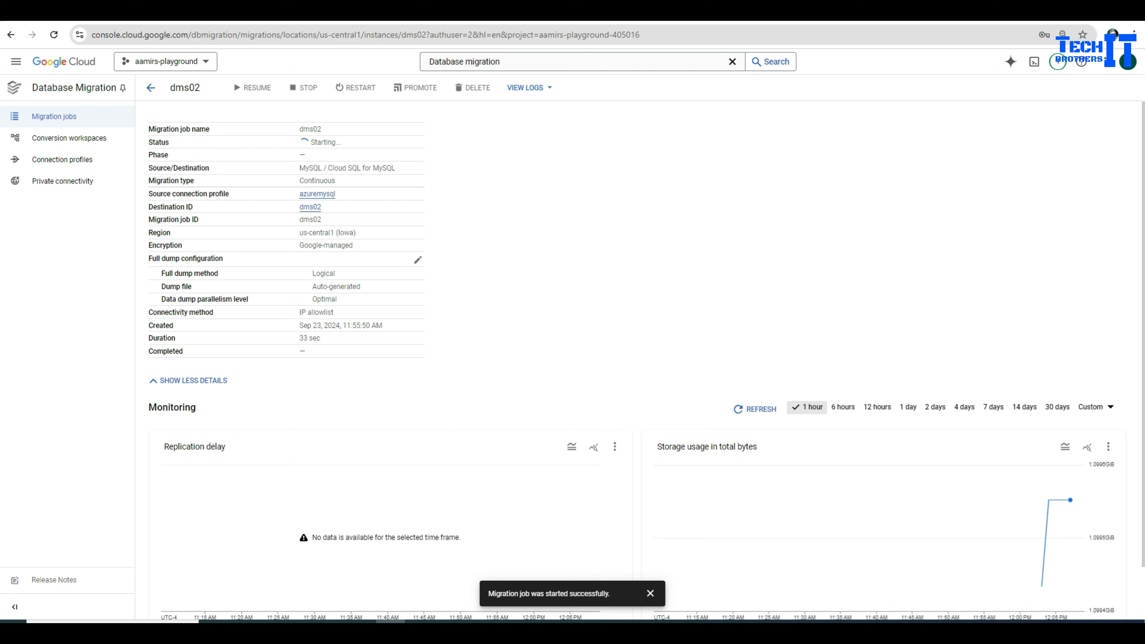
double_click(333, 181)
click(527, 87)
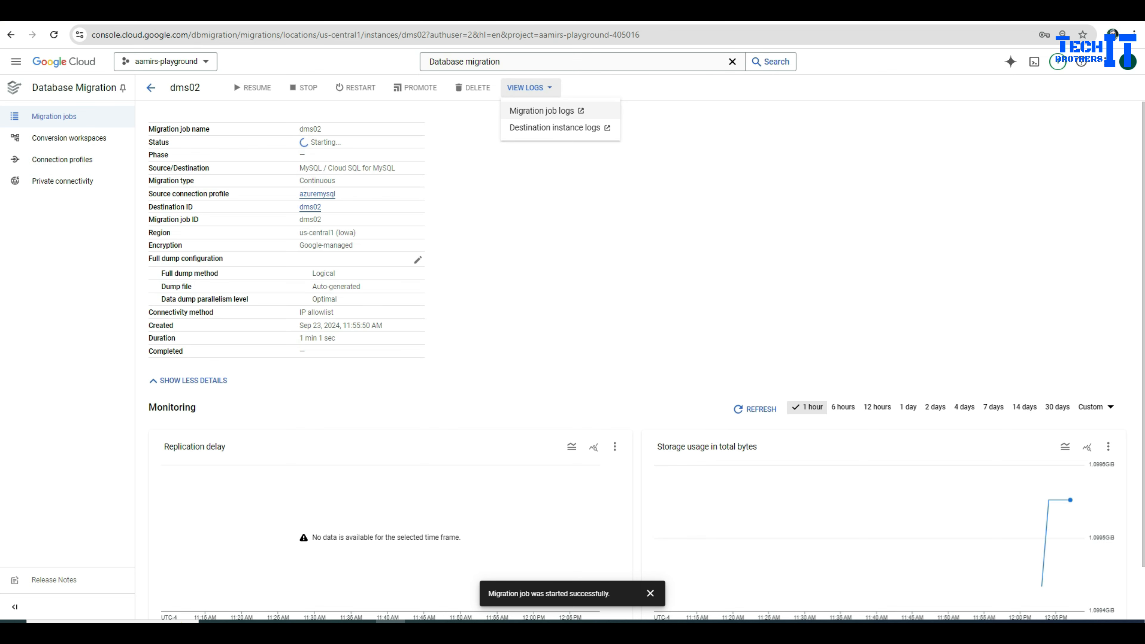
click(542, 110)
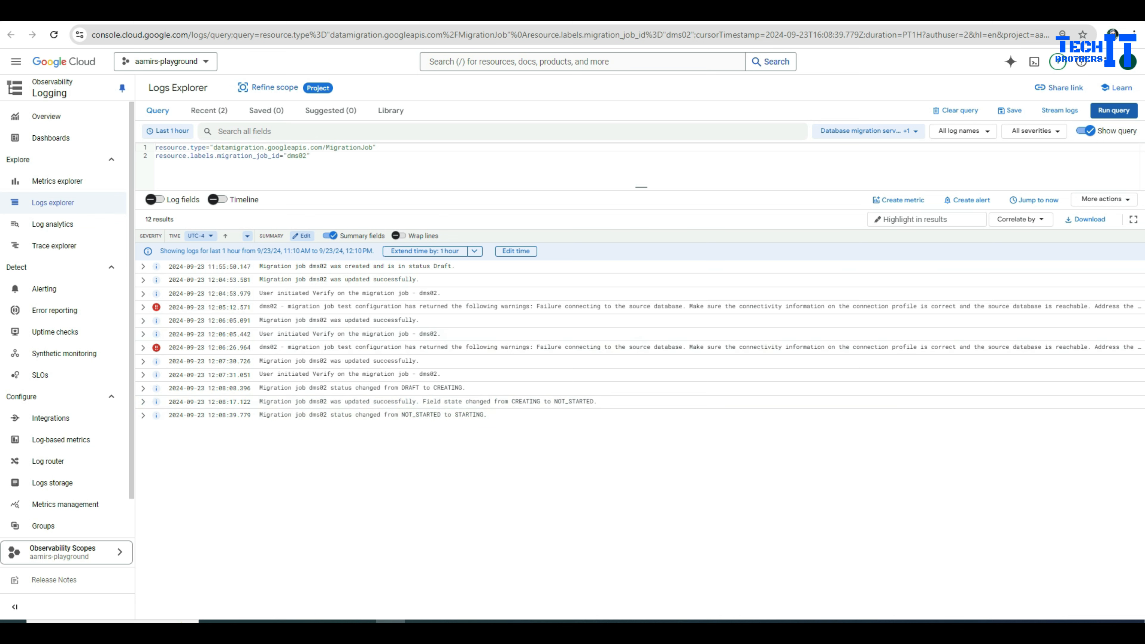
Step: Close the logs tab back to the dms02 job and re-run the log query for newer entries
key(ctrl+w)
key(ctrl+Return)
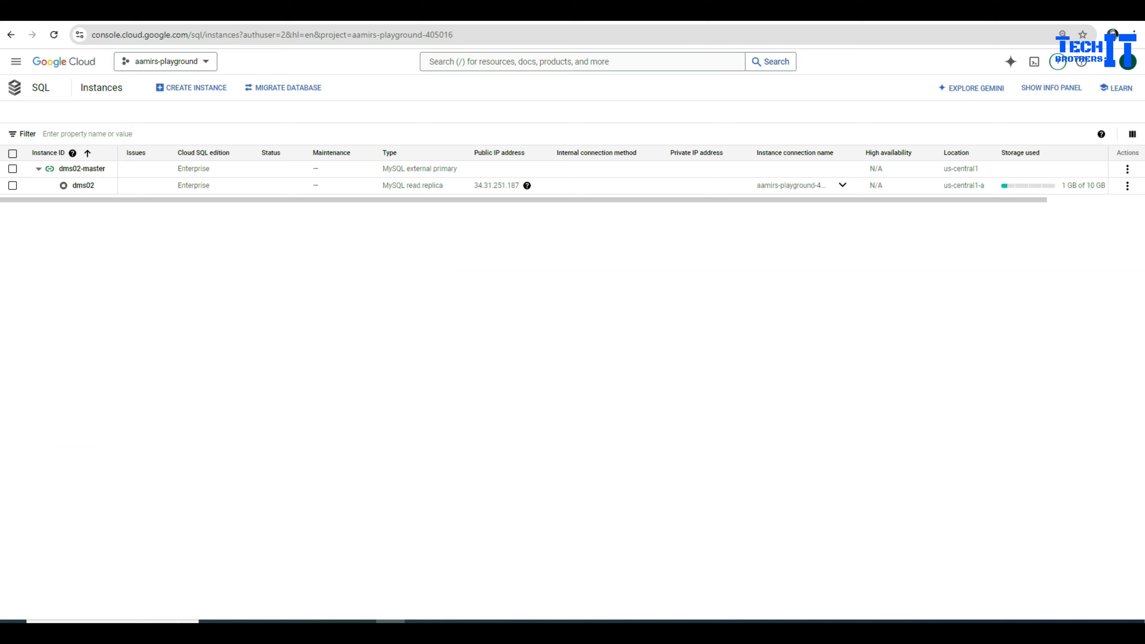
Step: Reload the Cloud SQL instances list to refresh the dms02 replica's status under dms02-master
key(F5)
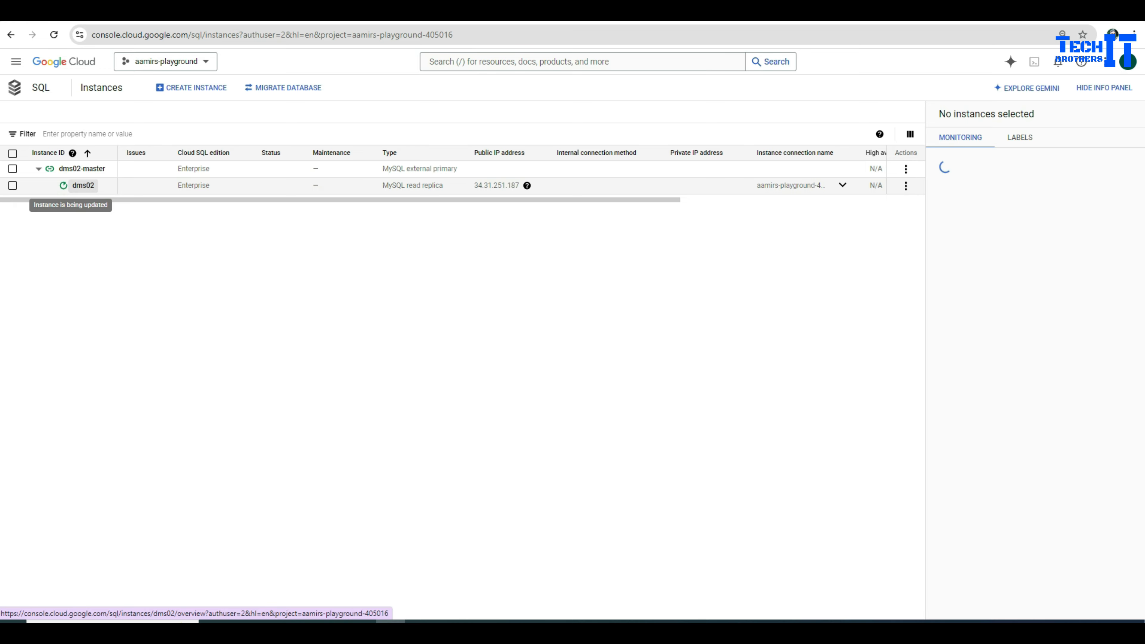
Step: Check dms02's Databases page for test and test2, then open the Cloud SQL Studio sign-in
click(83, 185)
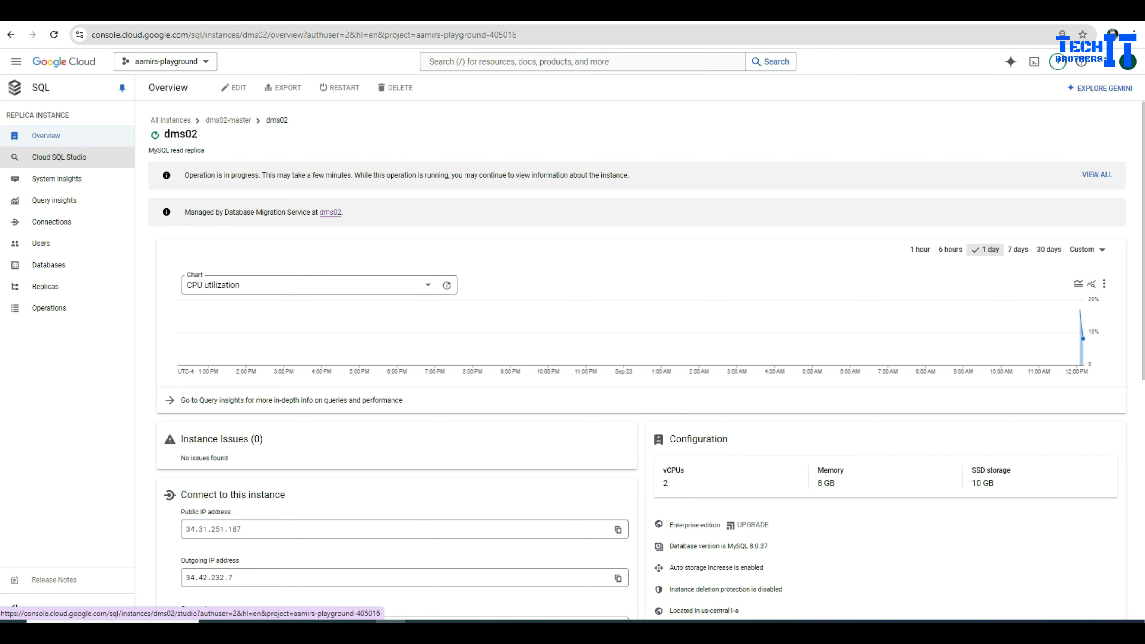
click(48, 264)
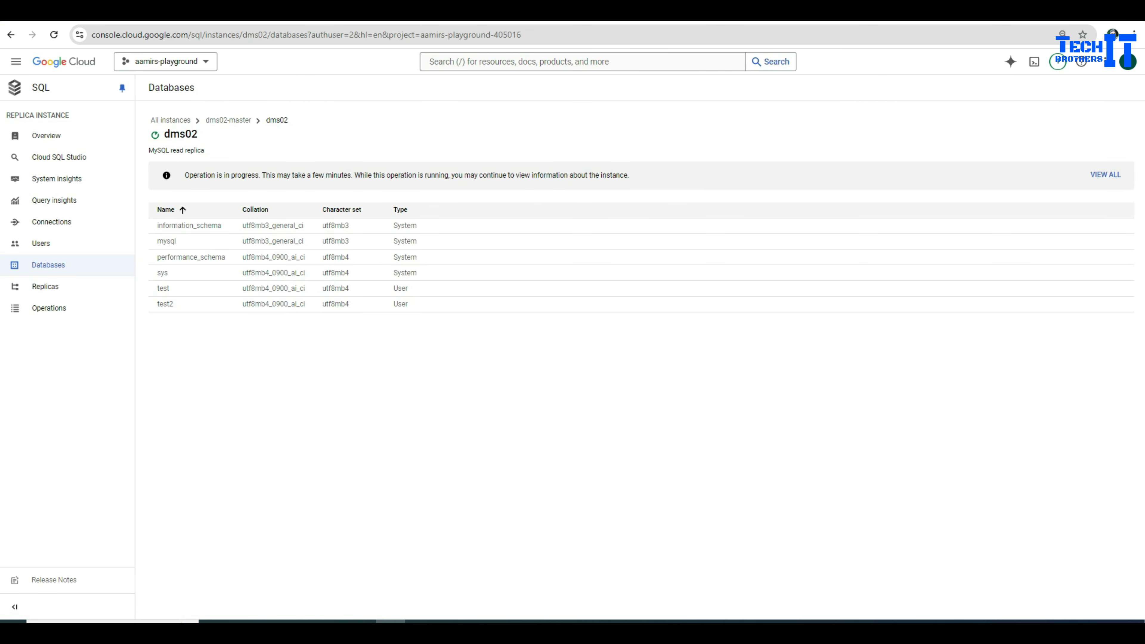
double_click(163, 288)
double_click(165, 304)
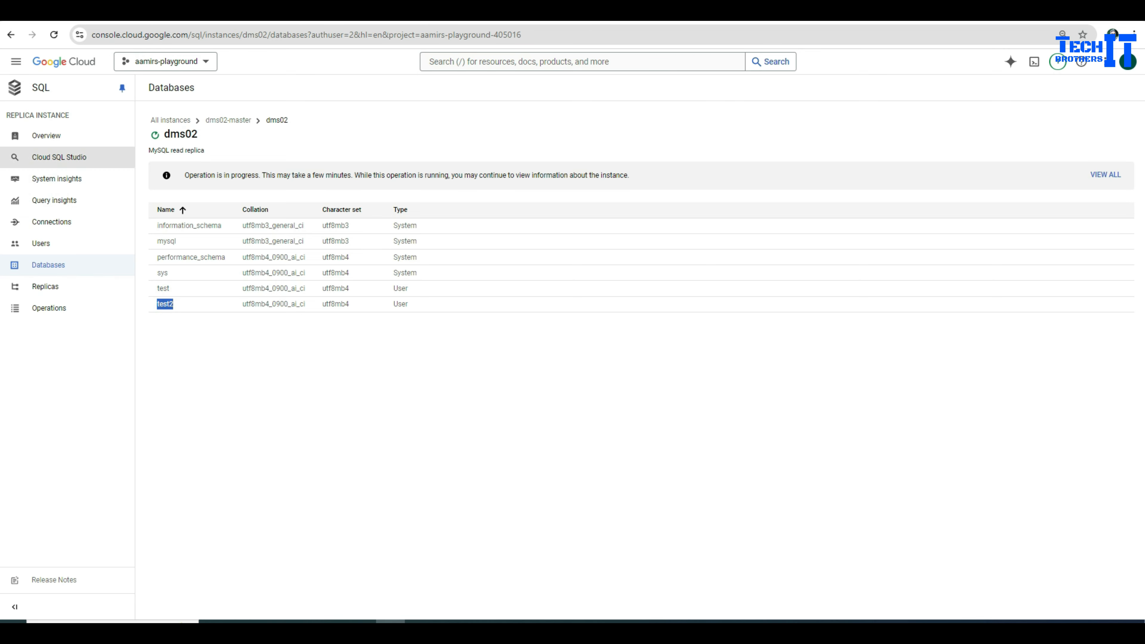
click(58, 157)
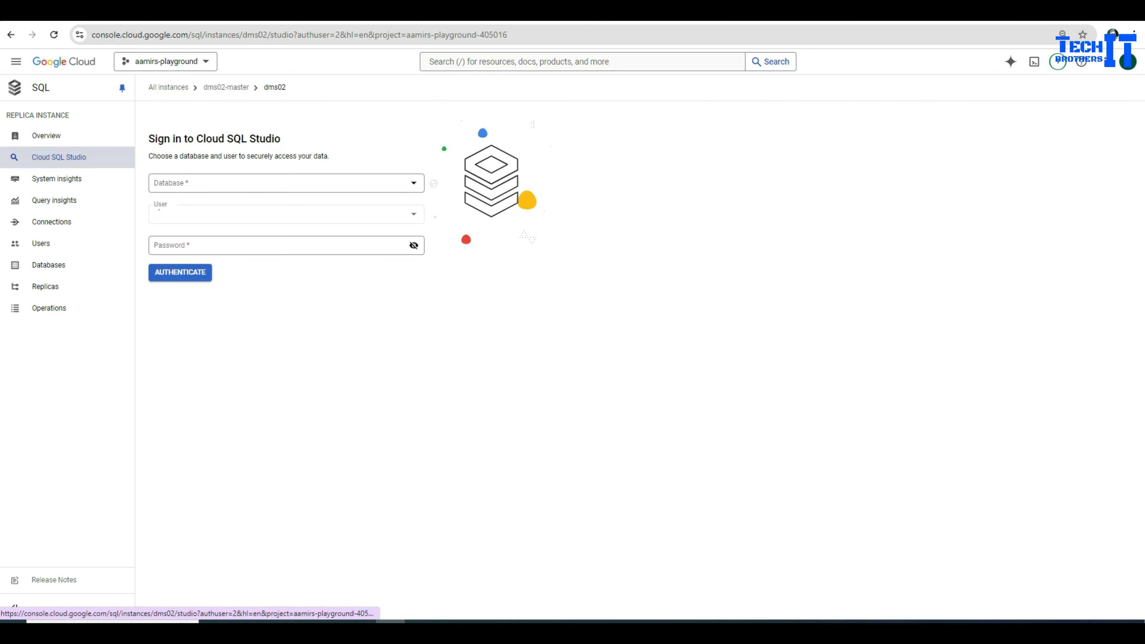
Step: In the Studio sign-in, choose the test database and check which users are available
click(279, 283)
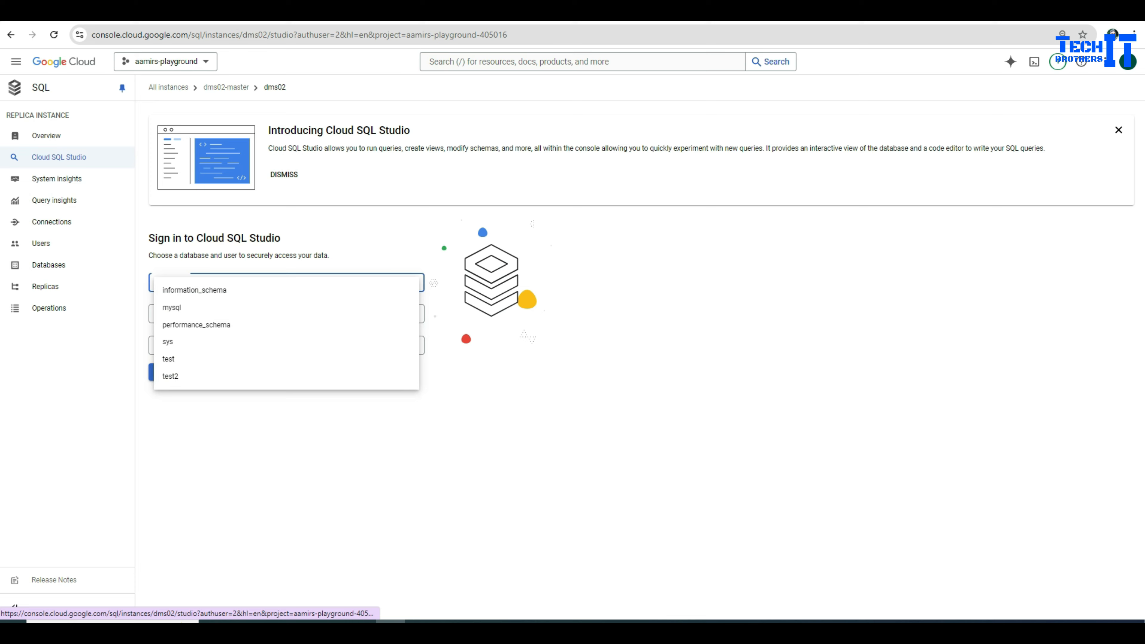
click(180, 361)
click(279, 313)
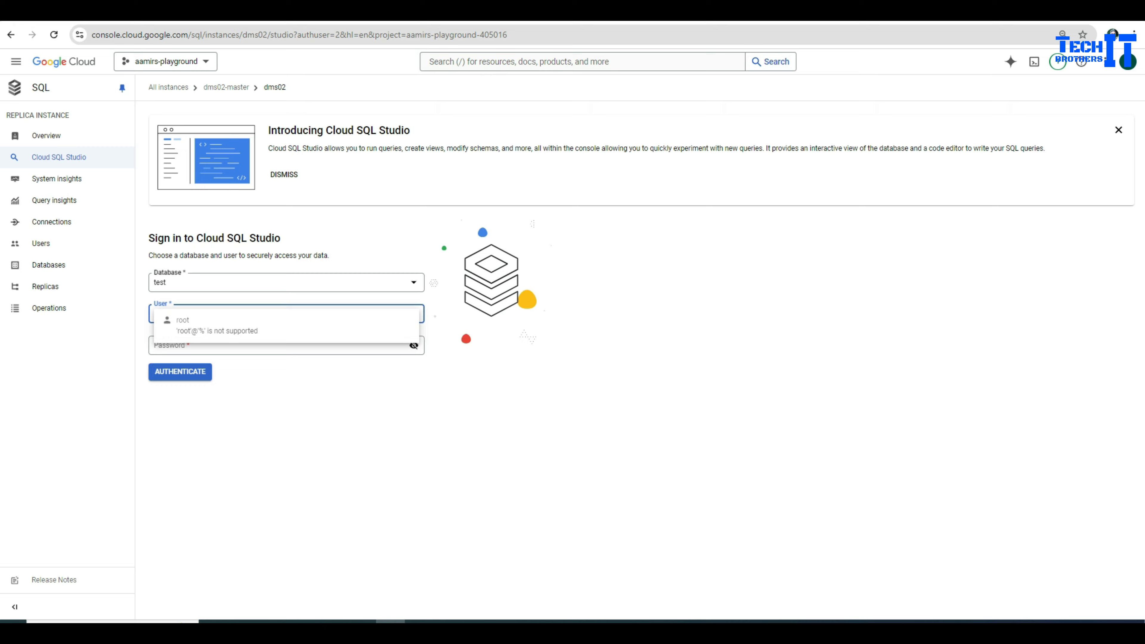
Step: Add a new built-in user account with a password on dms02, then return to Cloud SQL Studio
click(41, 244)
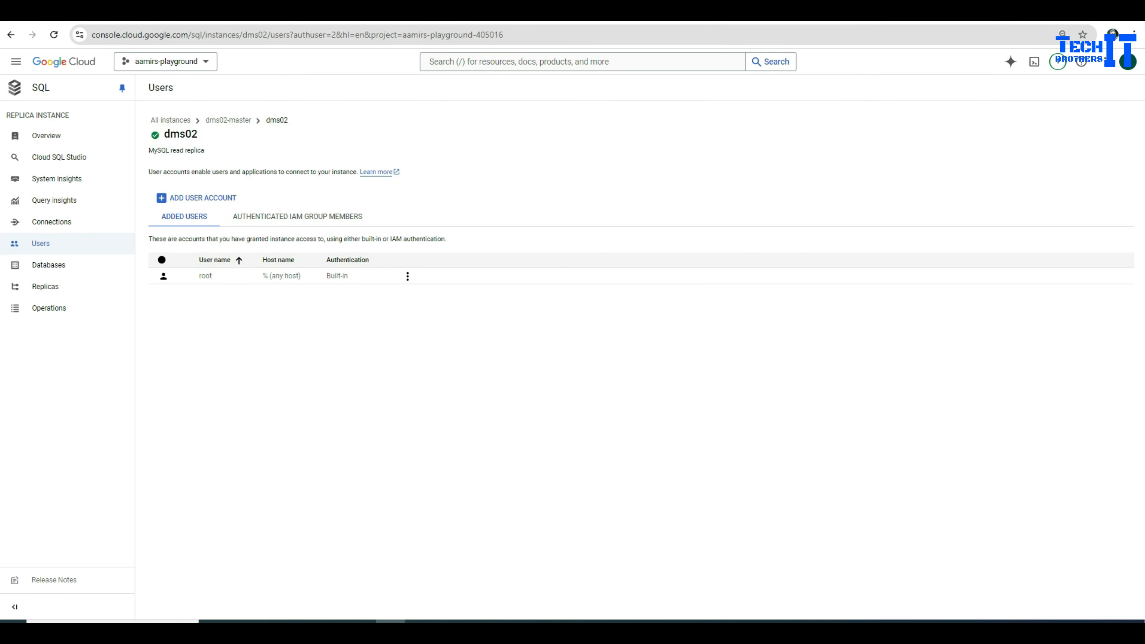
click(196, 198)
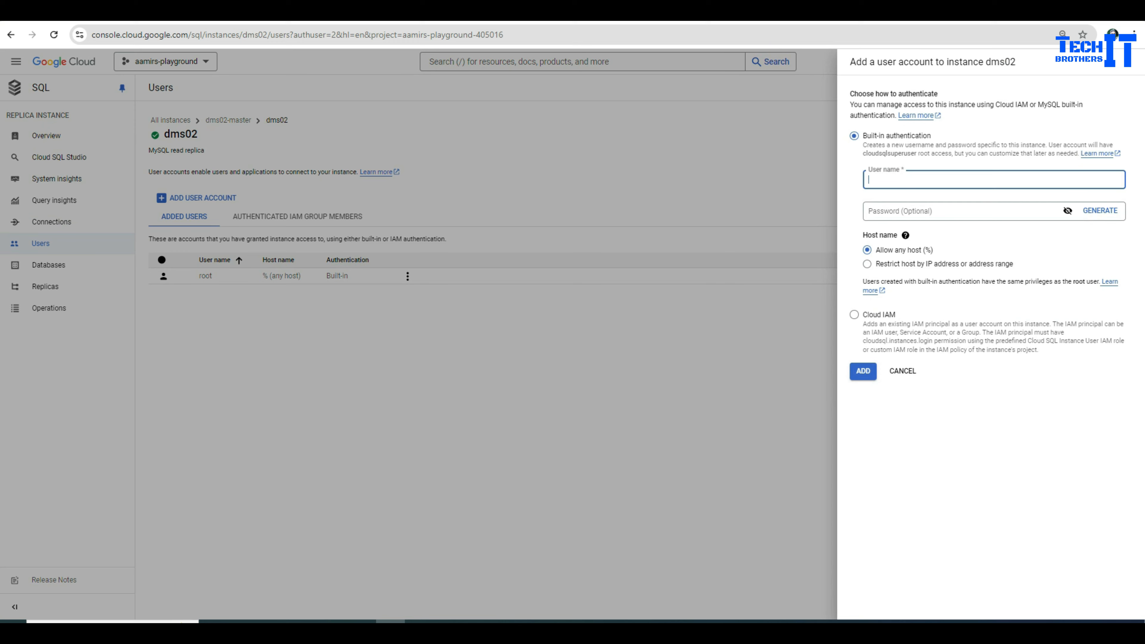
text(aamir)
key(Tab)
text(12345)
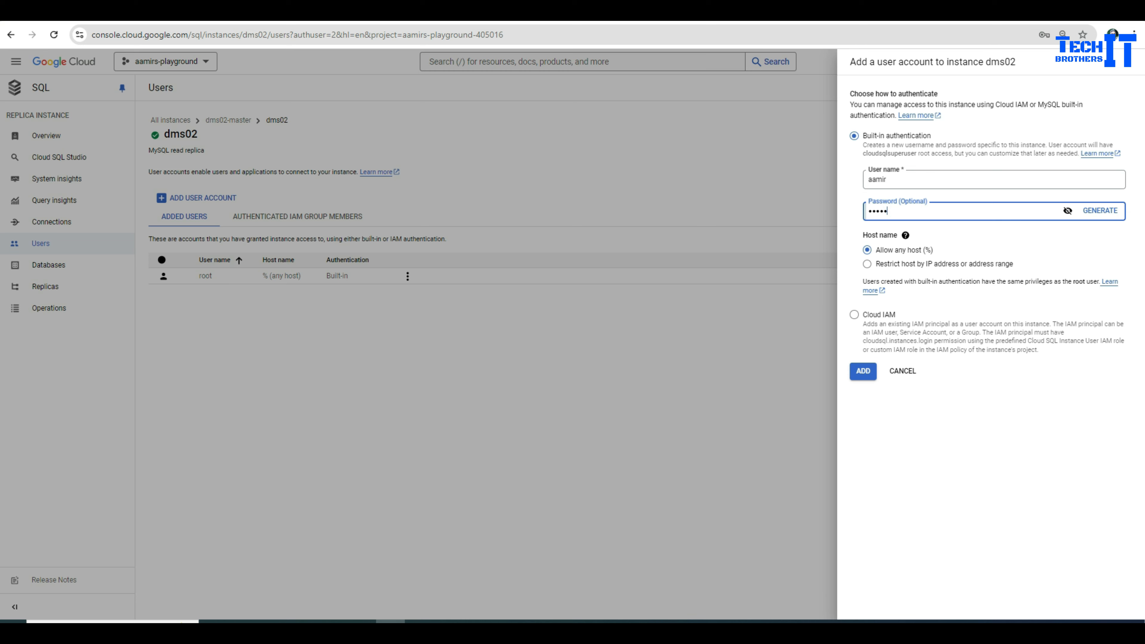
text(6)
key(Return)
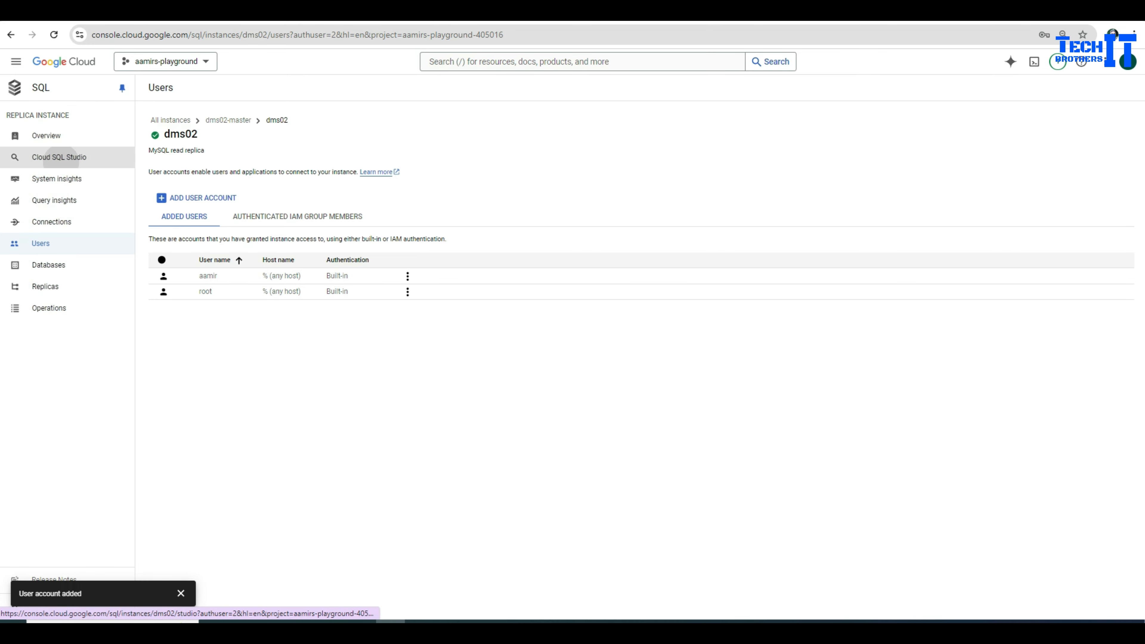
click(59, 157)
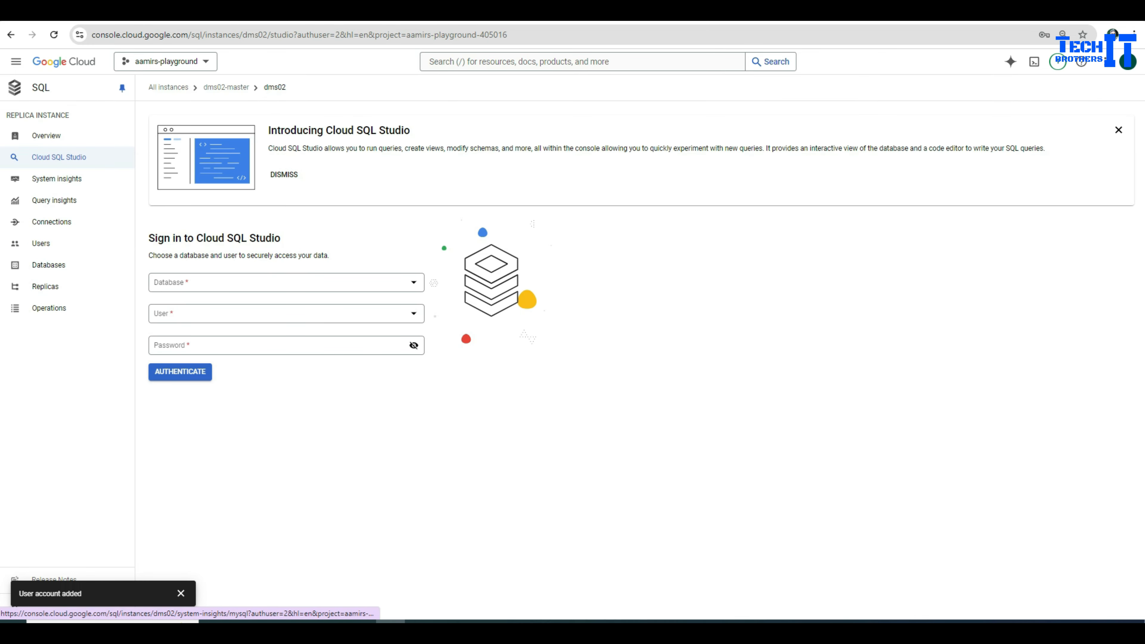
Step: Sign in to Cloud SQL Studio on database test as the new user with its password
click(286, 283)
click(174, 361)
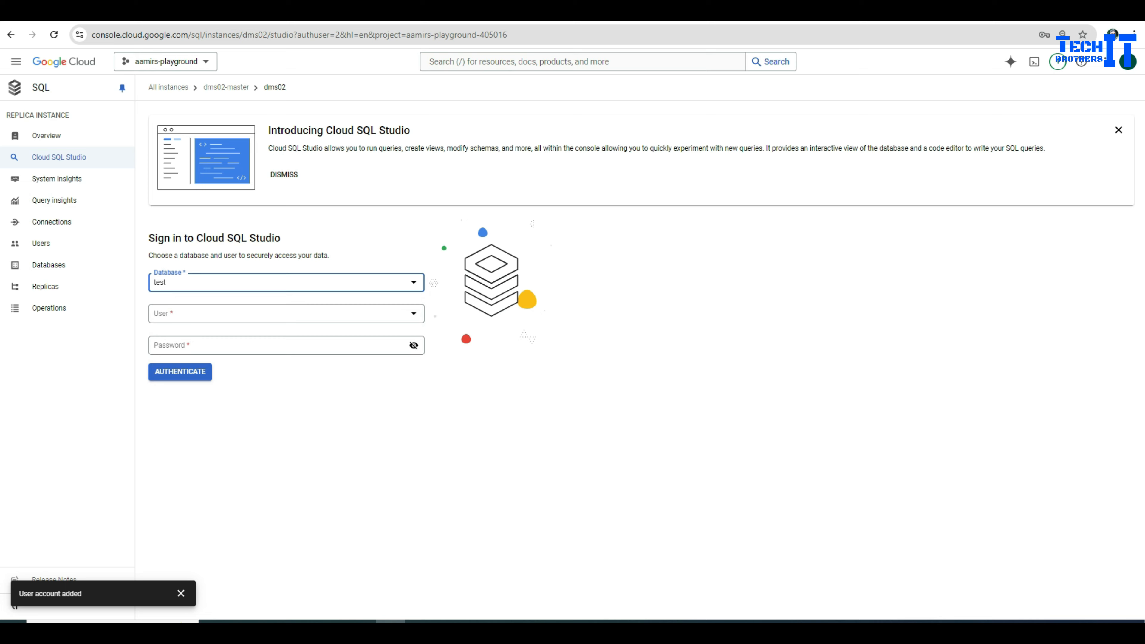
click(286, 314)
click(180, 321)
click(225, 345)
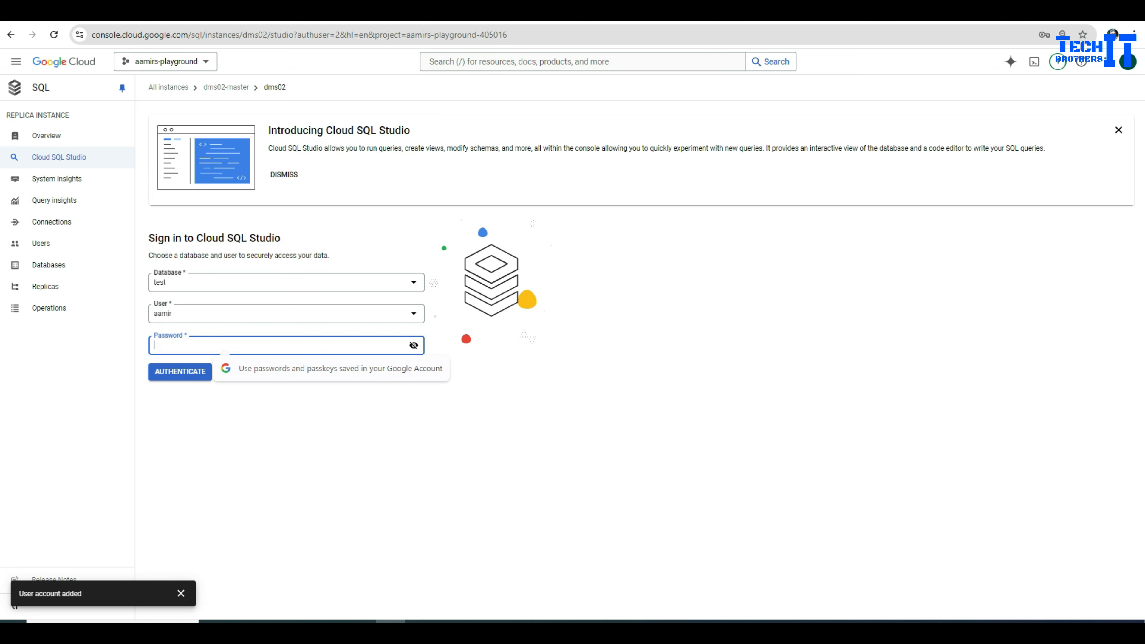
text(123)
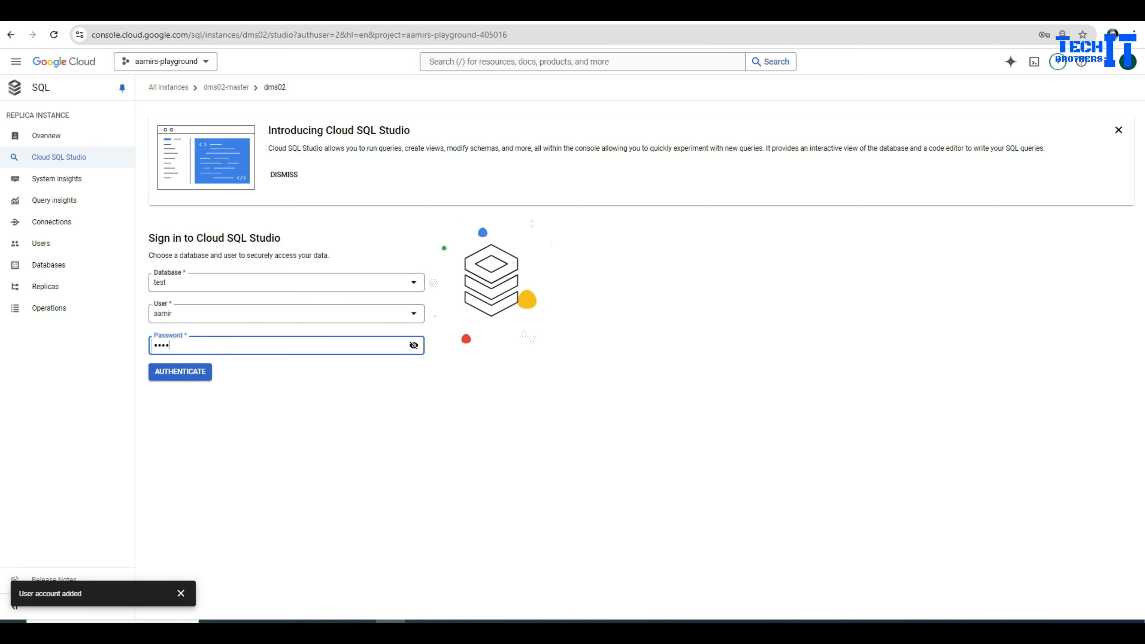
text(456789)
key(Return)
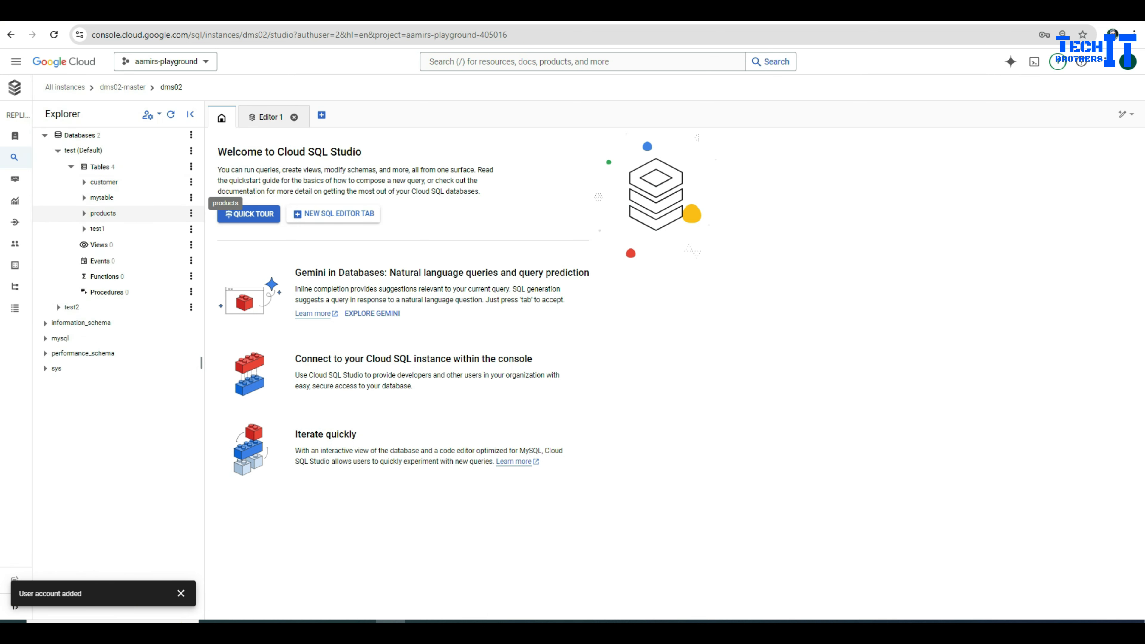
Step: Query the rows of the products and customer tables, then return to the products results
click(191, 213)
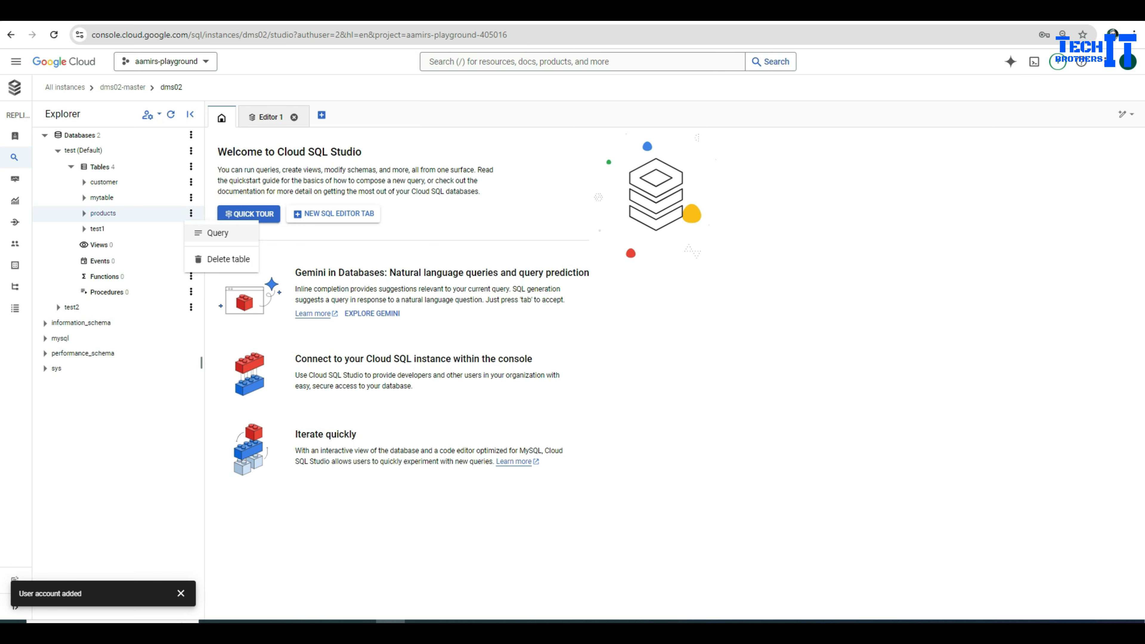
click(218, 233)
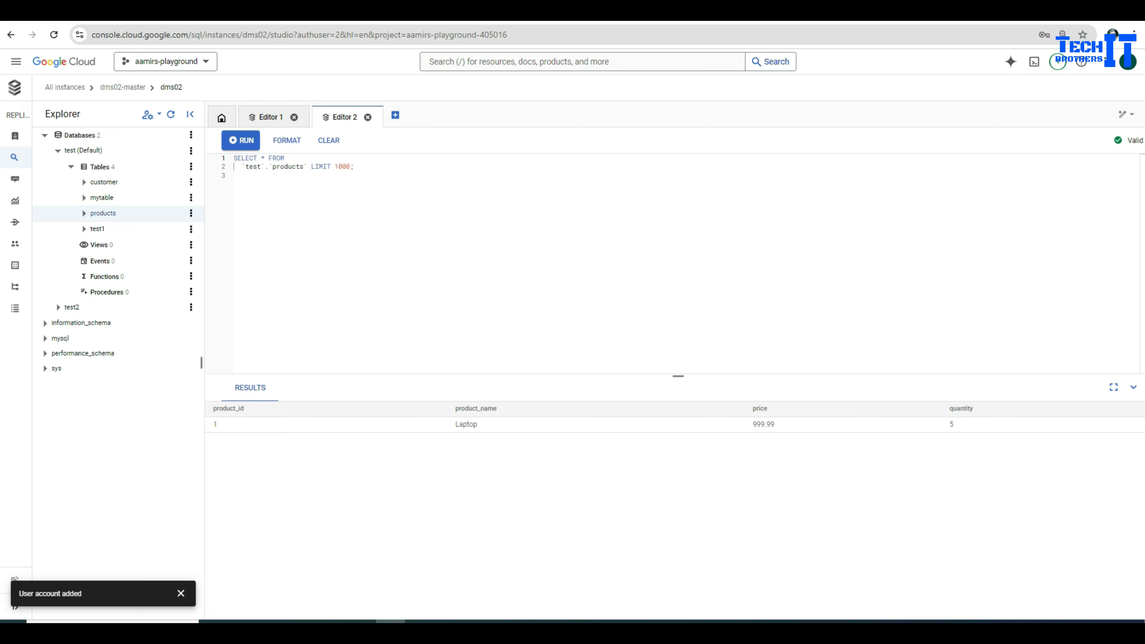
click(191, 182)
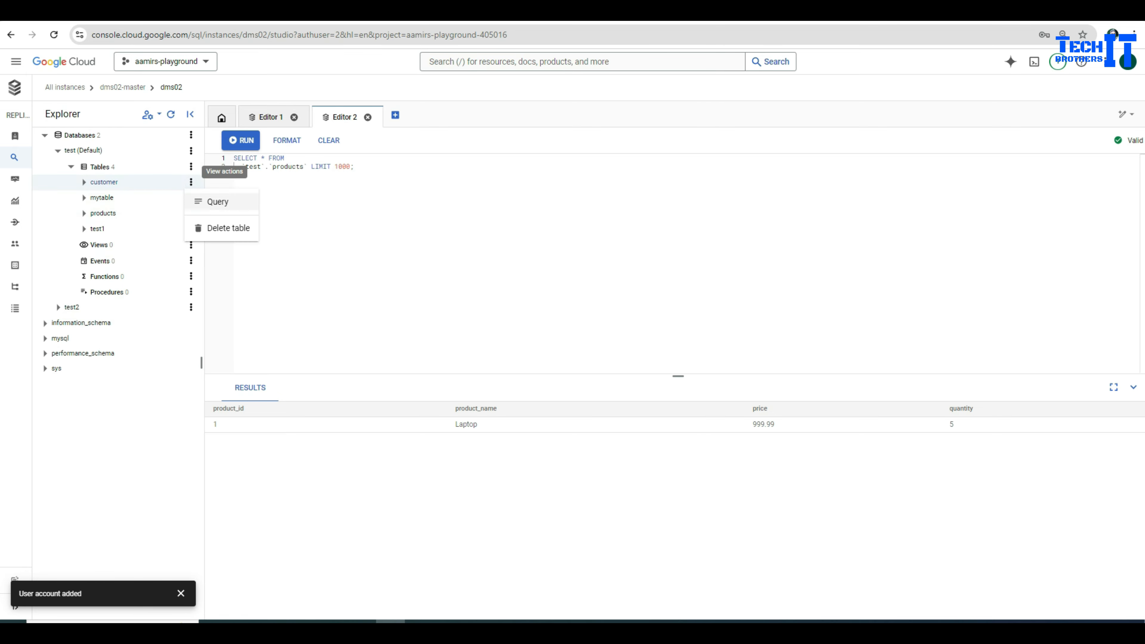
click(218, 201)
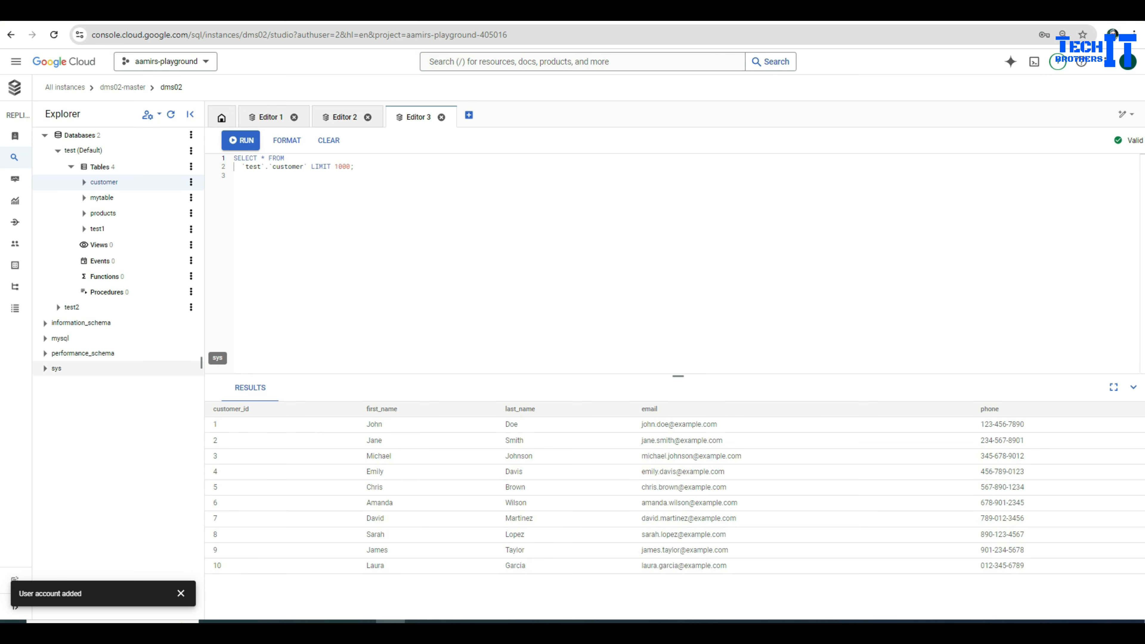
click(344, 117)
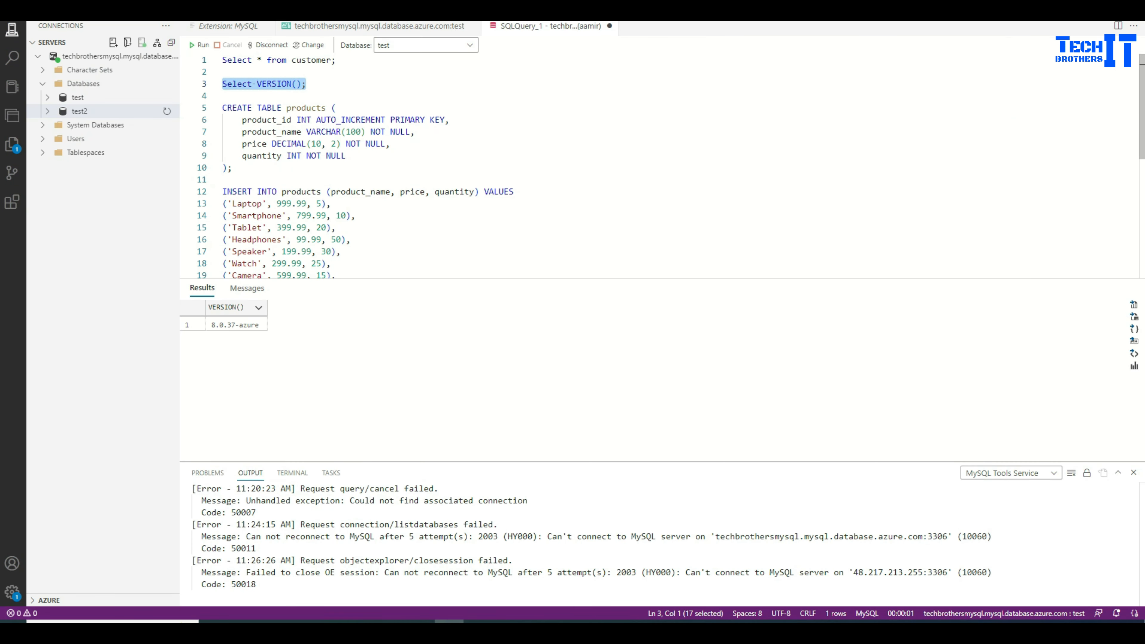
Step: Comment out the Laptop row with -- and run the INSERT INTO products statement for the other nine products
click(345, 156)
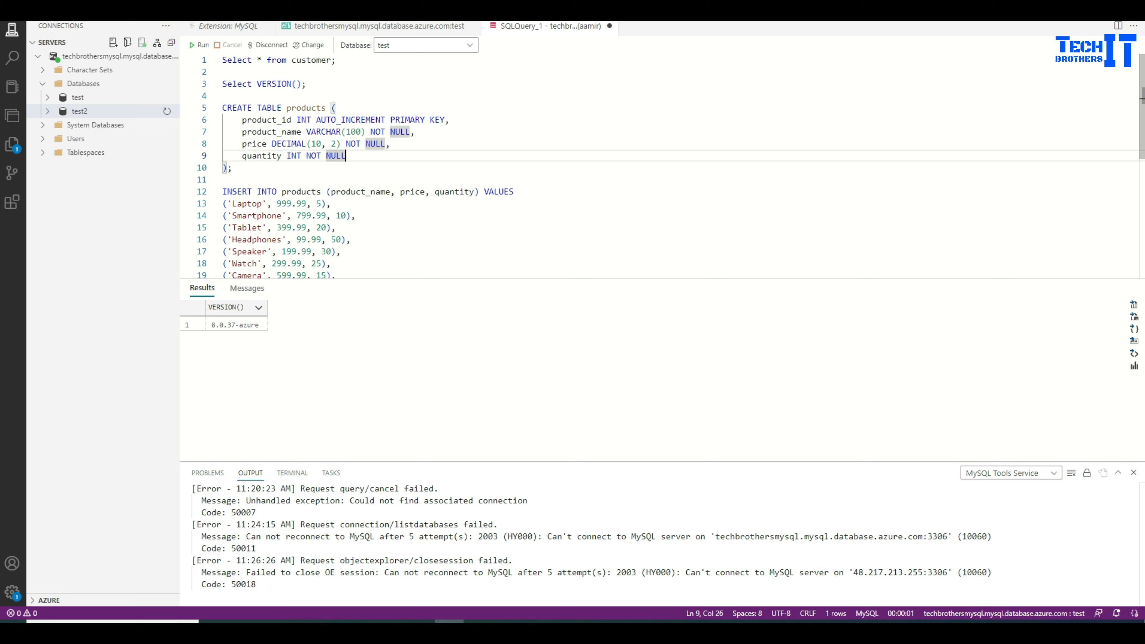
click(223, 203)
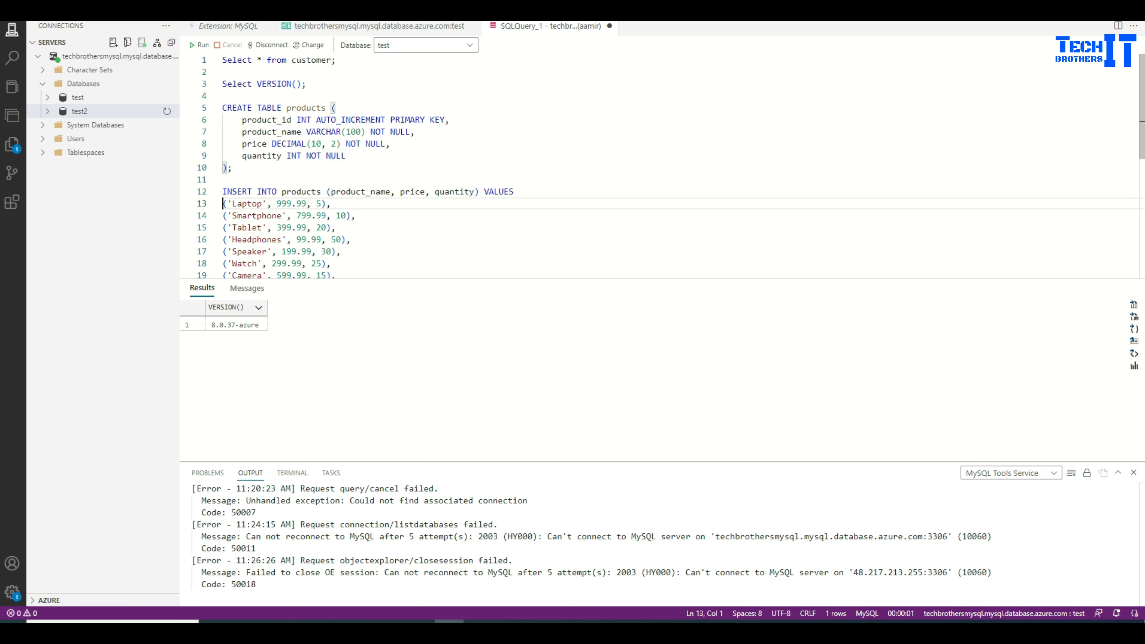
text(--)
scroll(631, 167, down, 2)
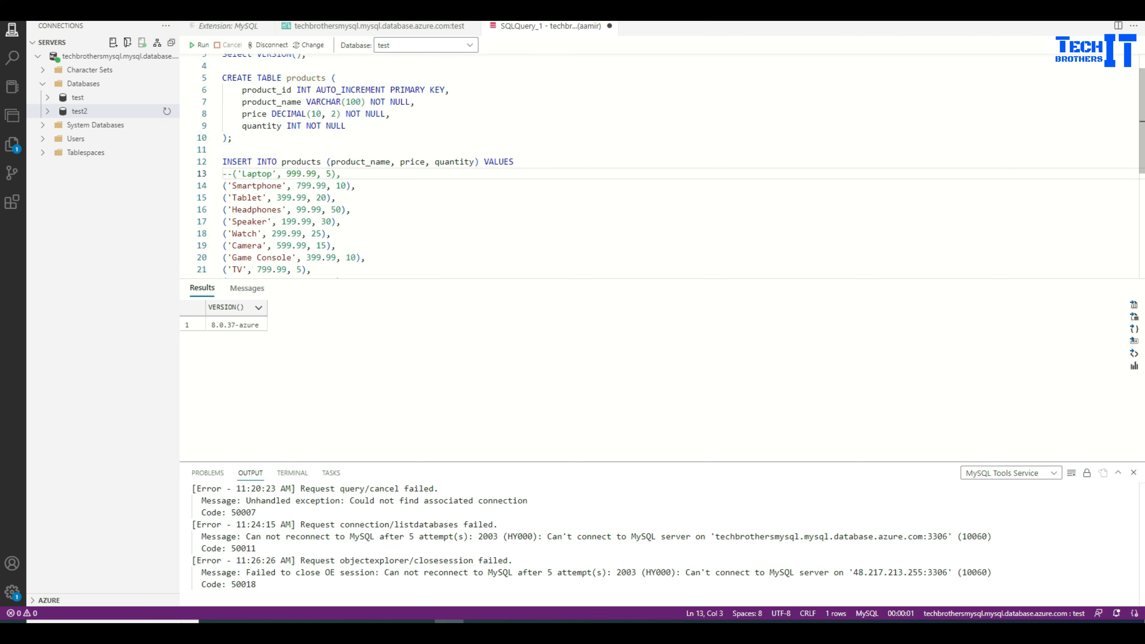
drag(345, 252, 222, 131)
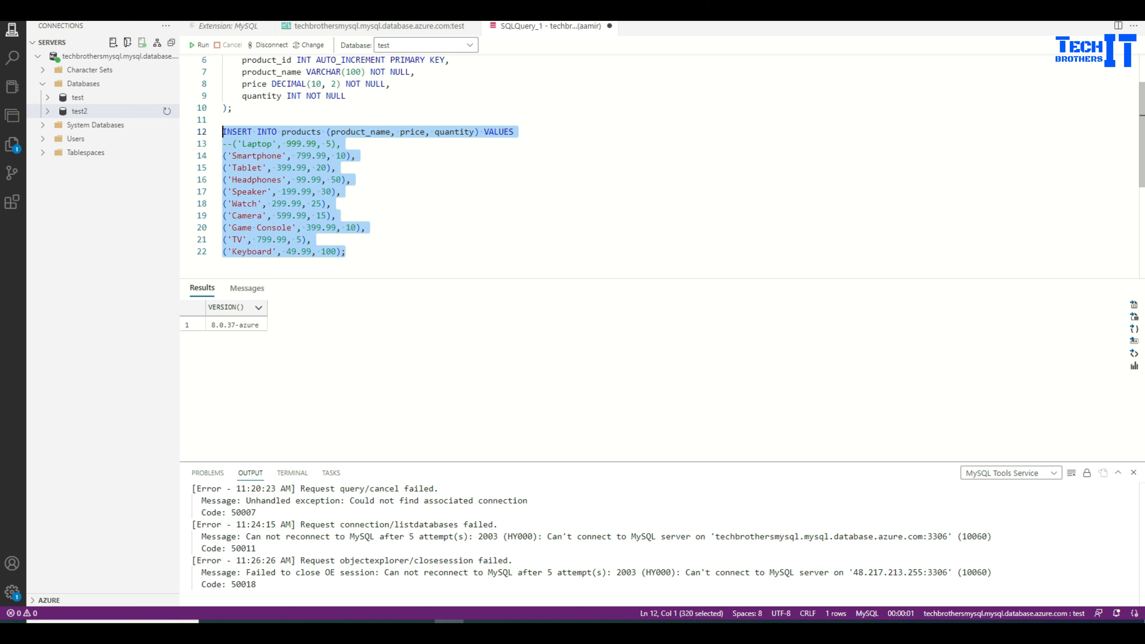
key(F5)
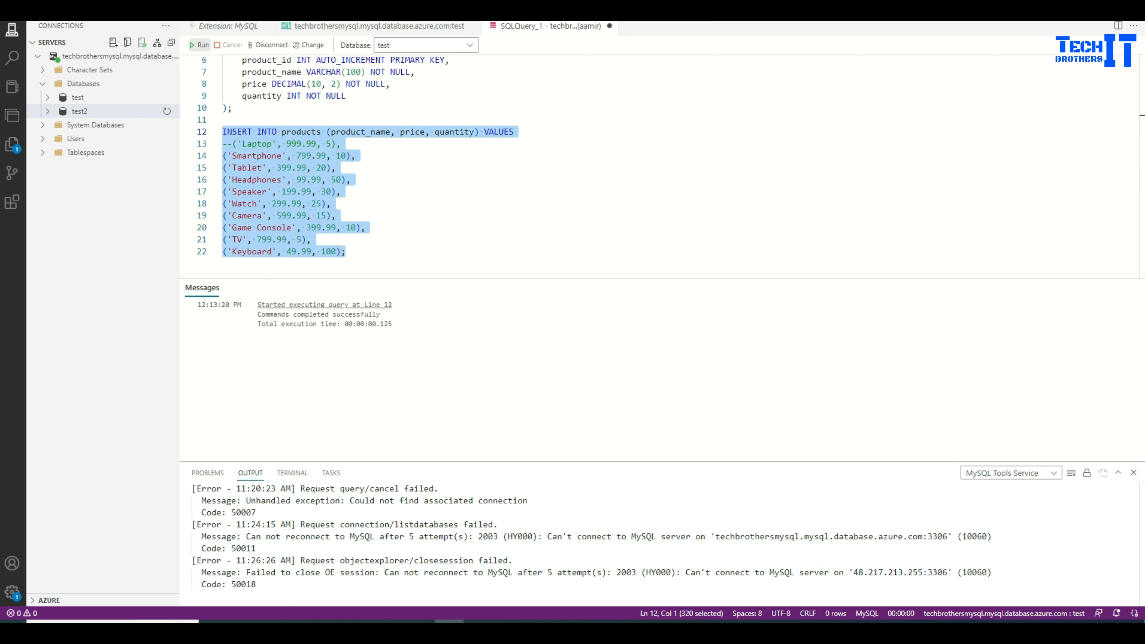
click(312, 239)
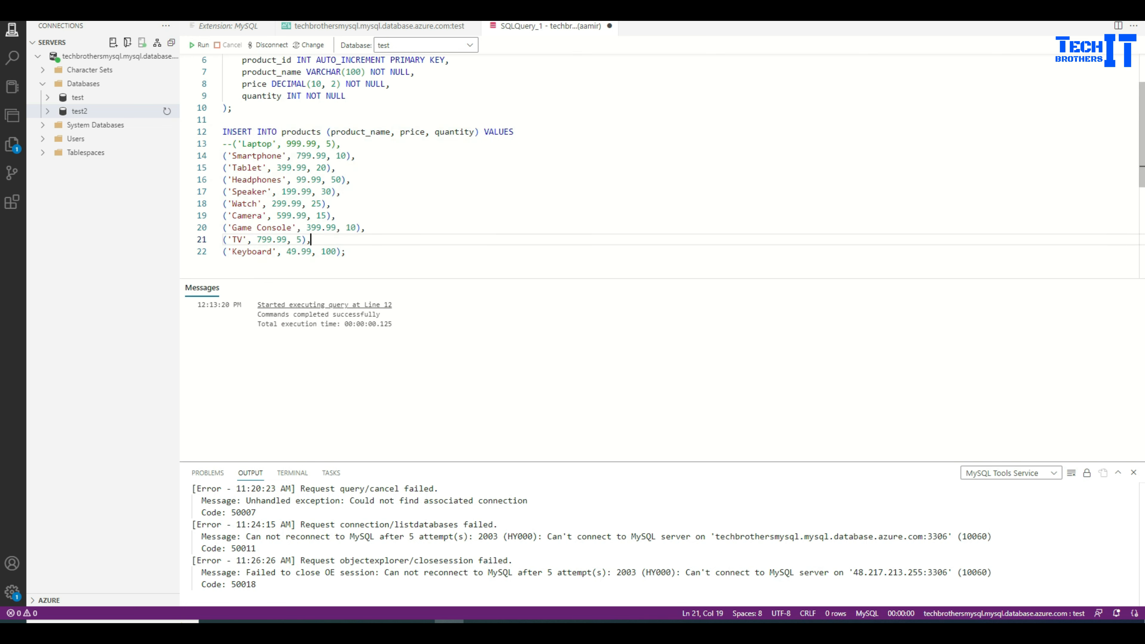
key(alt+Tab)
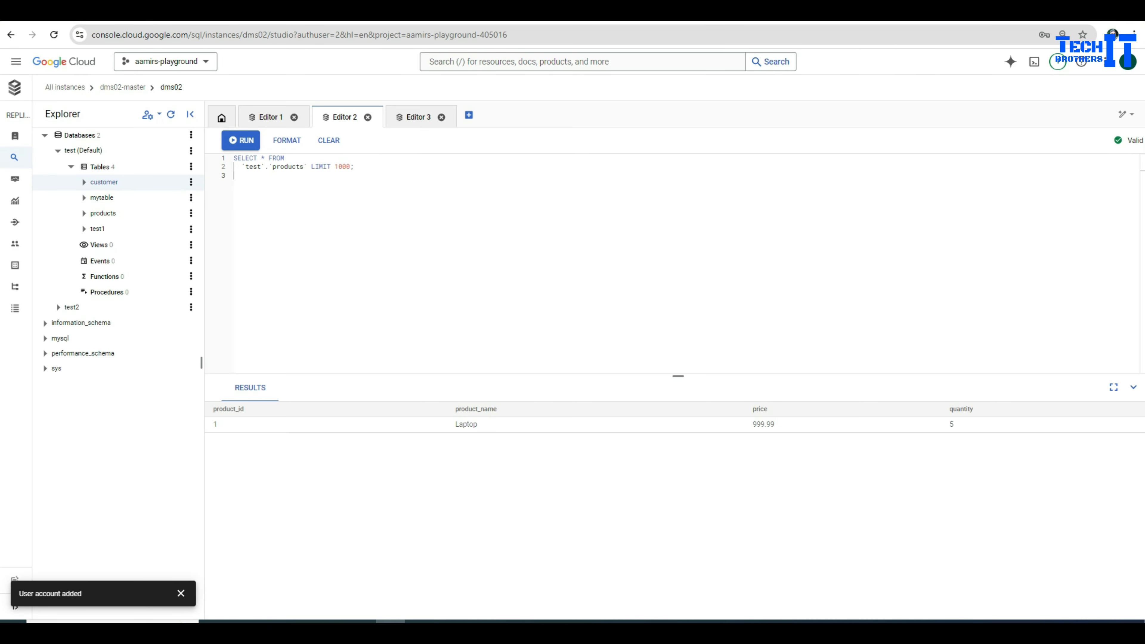
Step: Rerun the products SELECT on dms02 and confirm all 10 product rows appear in Results
drag(358, 166, 233, 158)
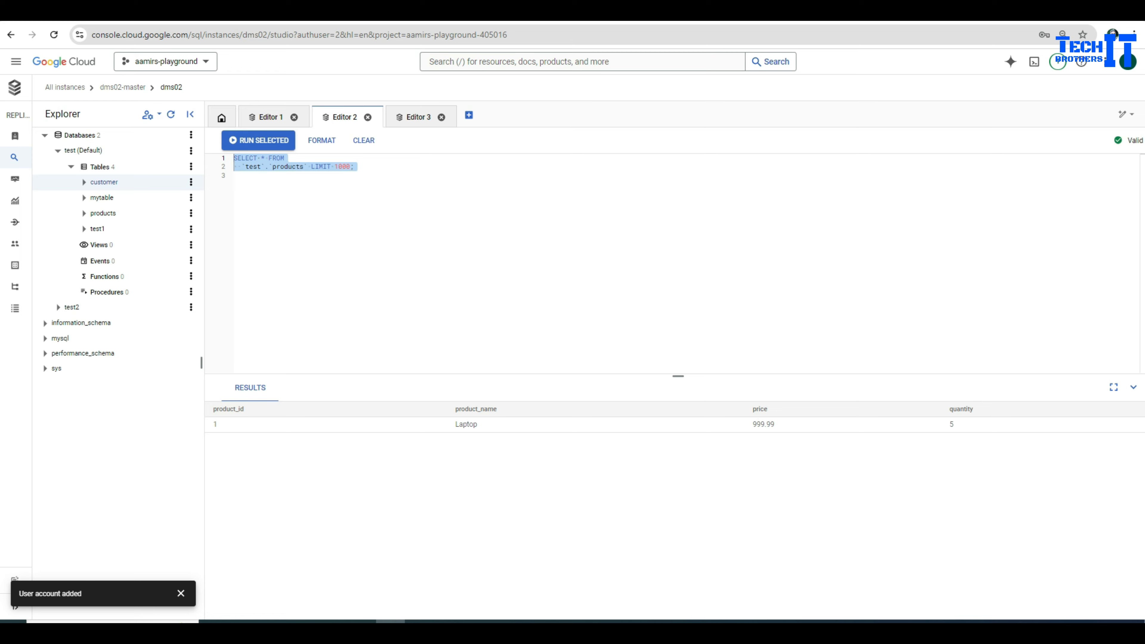
click(258, 140)
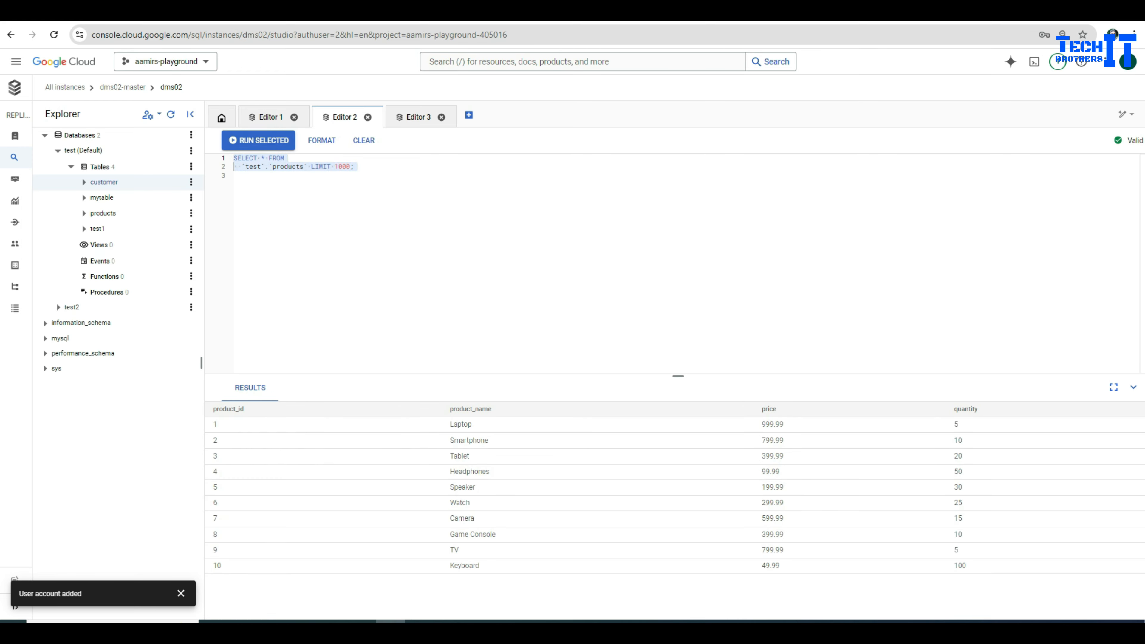
drag(964, 566, 213, 440)
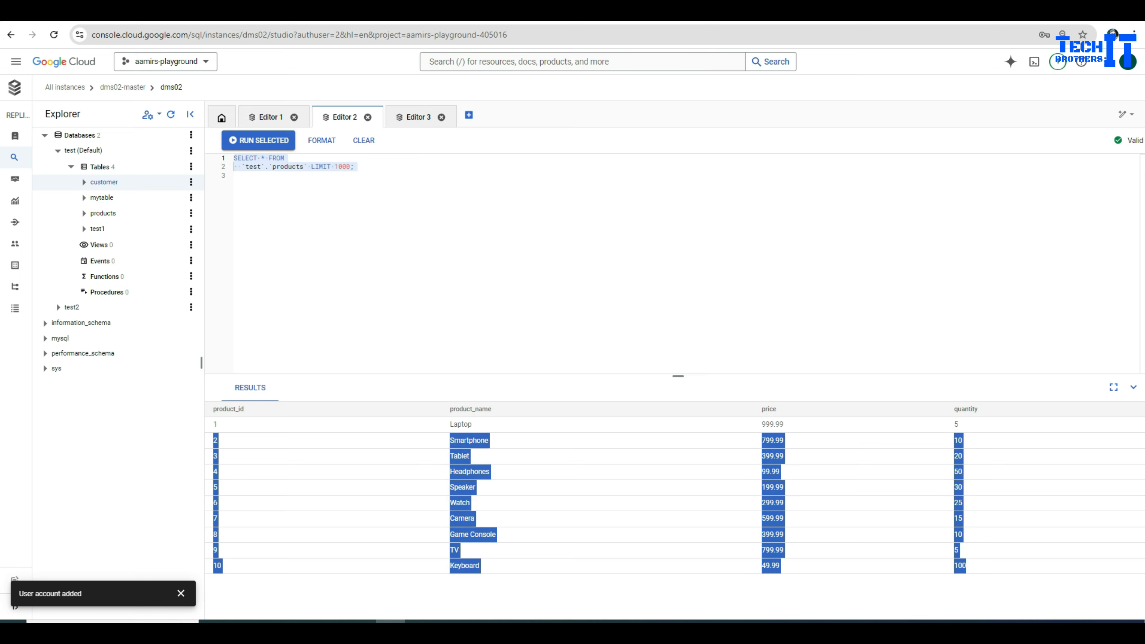
click(234, 166)
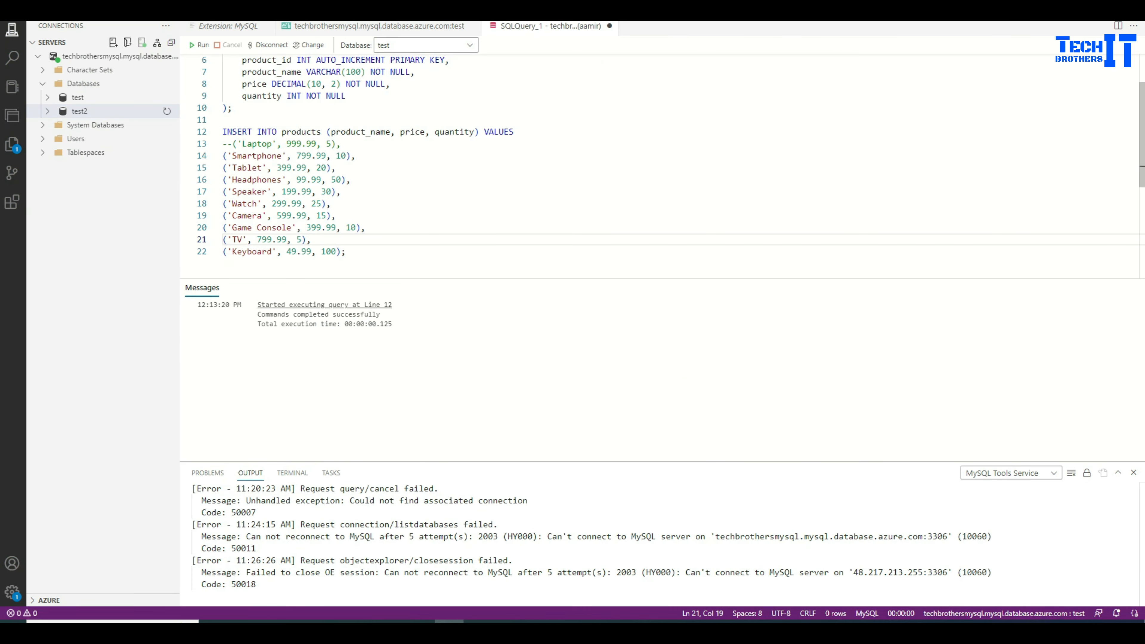
scroll(676, 157, up, 1)
click(223, 149)
scroll(658, 167, up, 1)
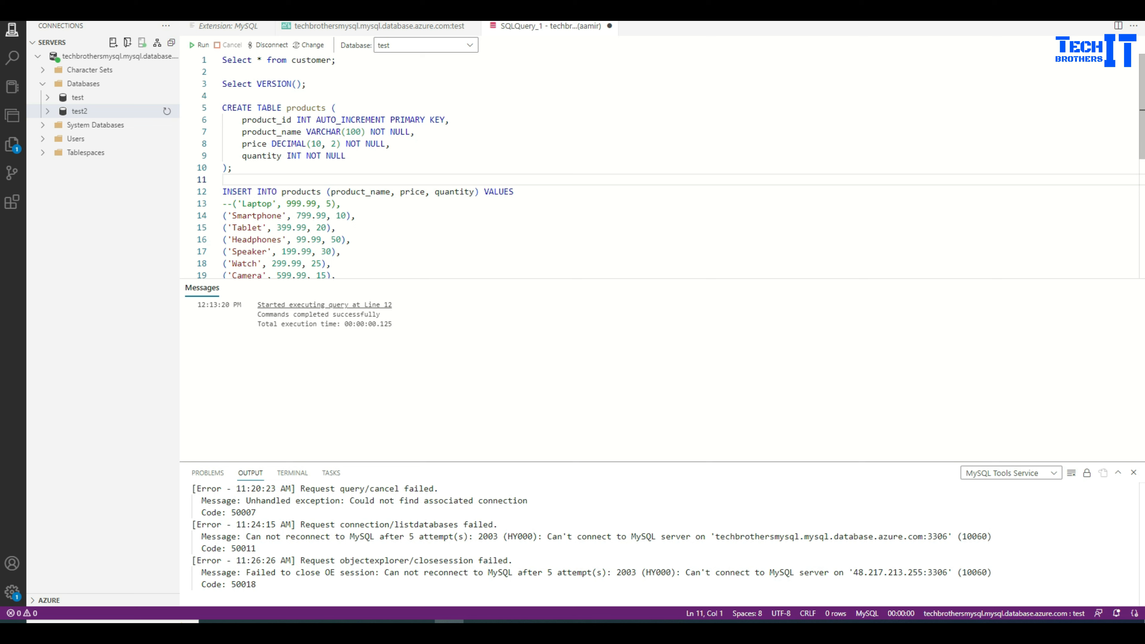
Step: Add 'drop table products' above the INSERT in the source script and run it
double_click(300, 191)
right_click(299, 191)
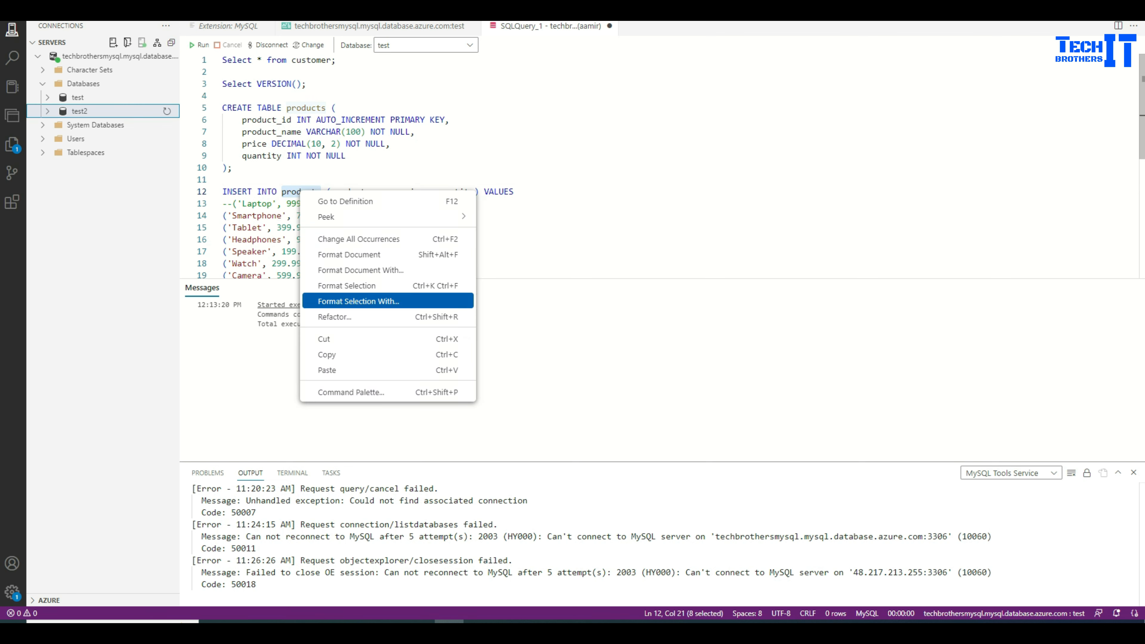
click(327, 354)
click(224, 179)
key(Return)
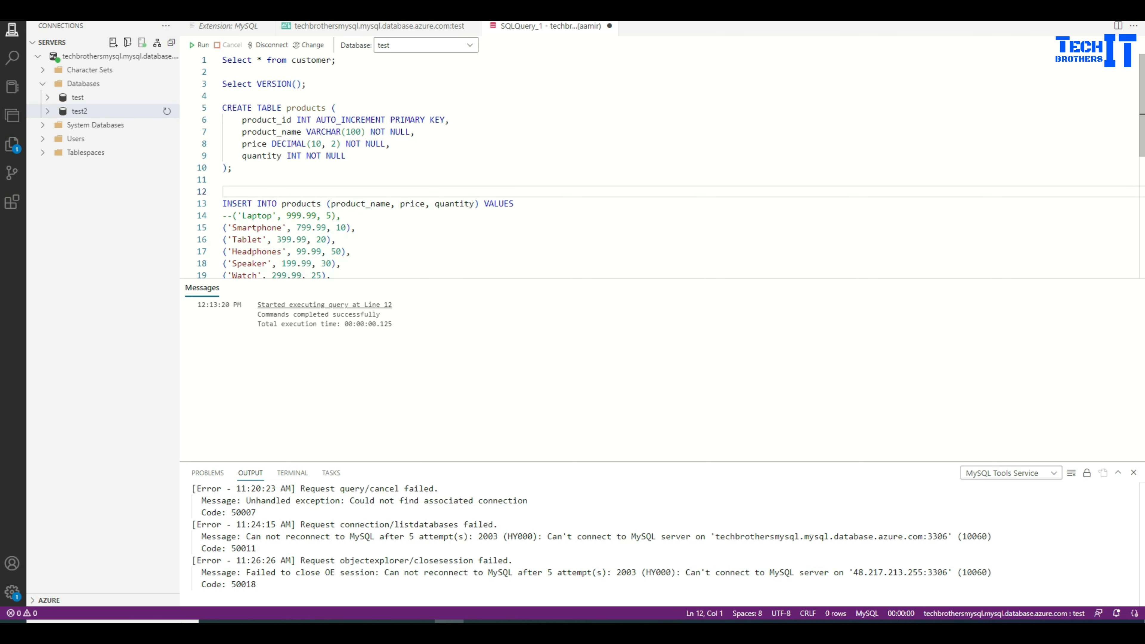
text(drop table)
key(ctrl+b)
key(ctrl+v)
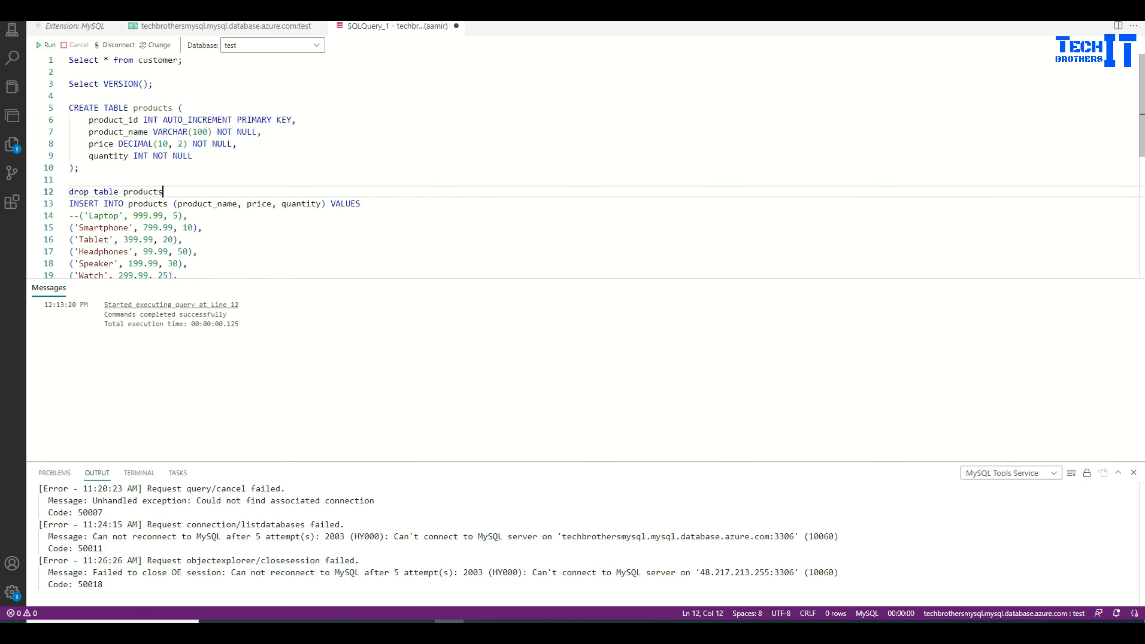
key(shift+Up)
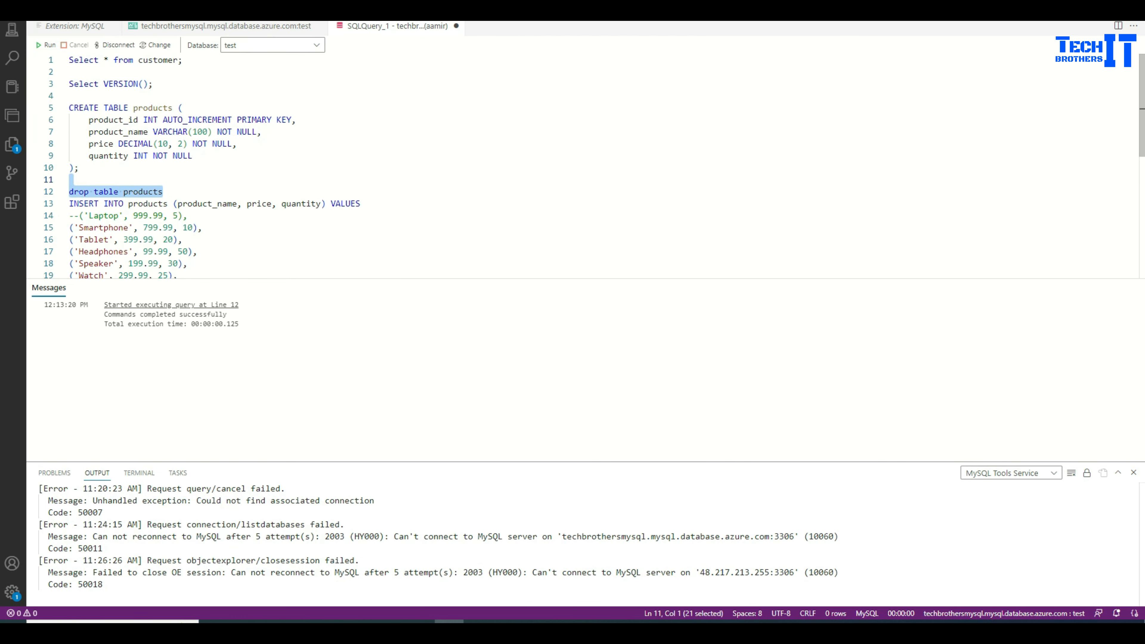
key(ctrl+shift+e)
key(Left)
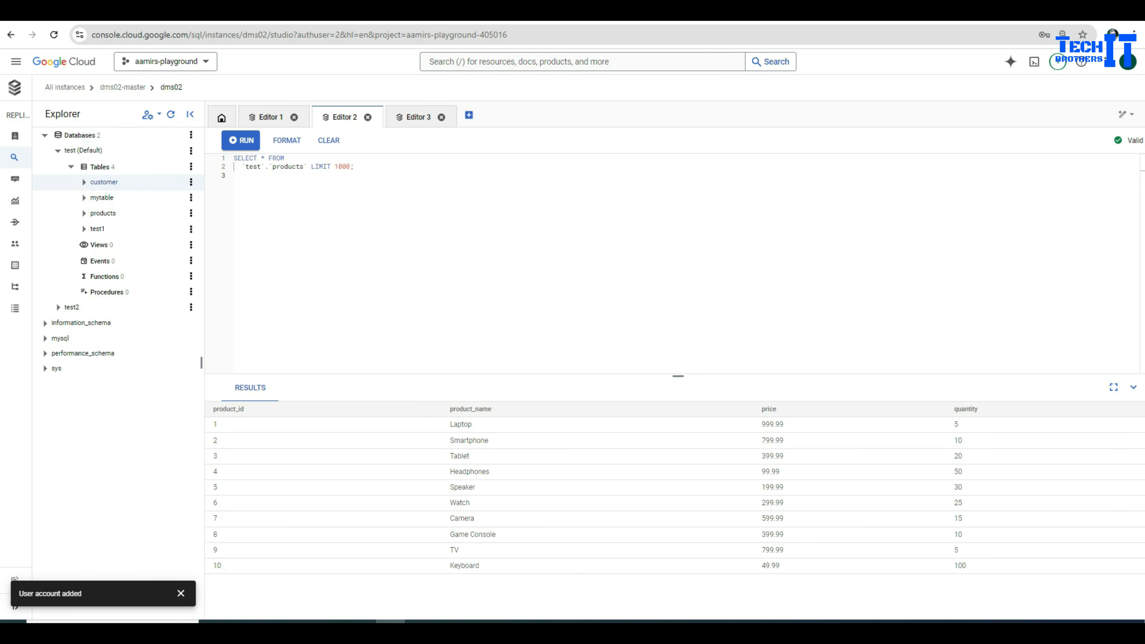
Step: Rerun the products query on dms02, see Error 1146, and refresh the Explorer to three tables
click(241, 141)
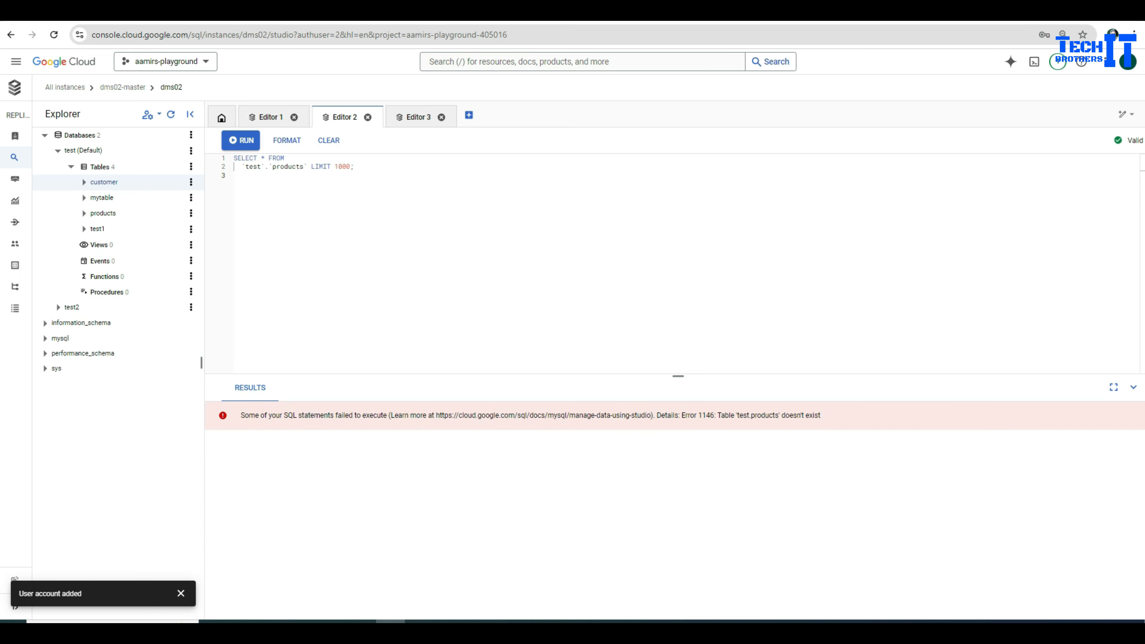
drag(715, 415, 820, 415)
click(234, 175)
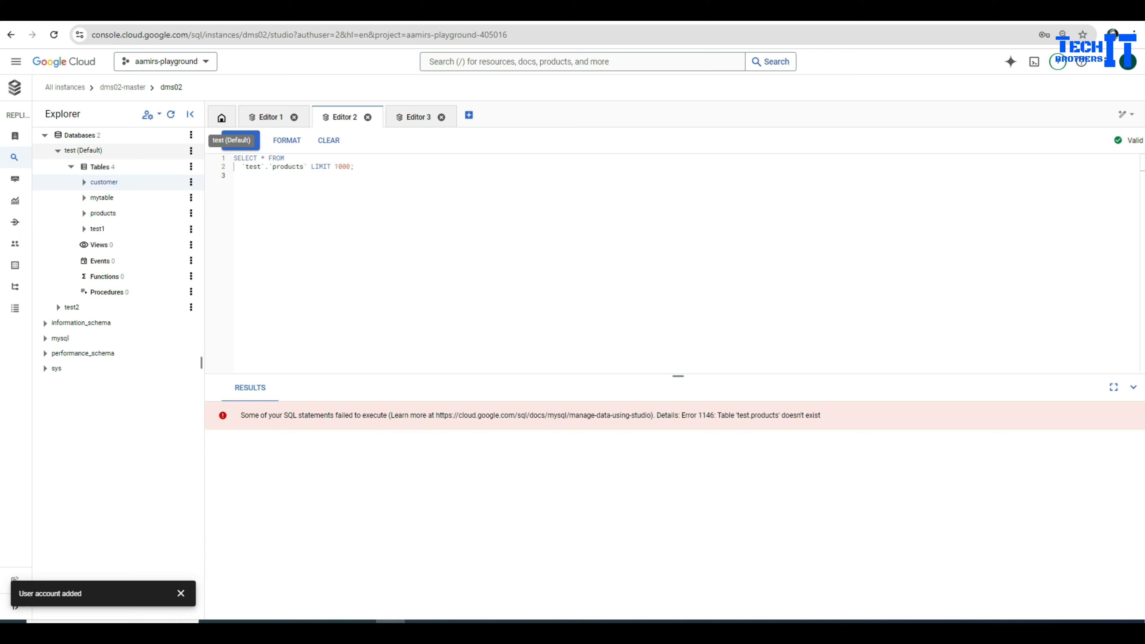
click(171, 114)
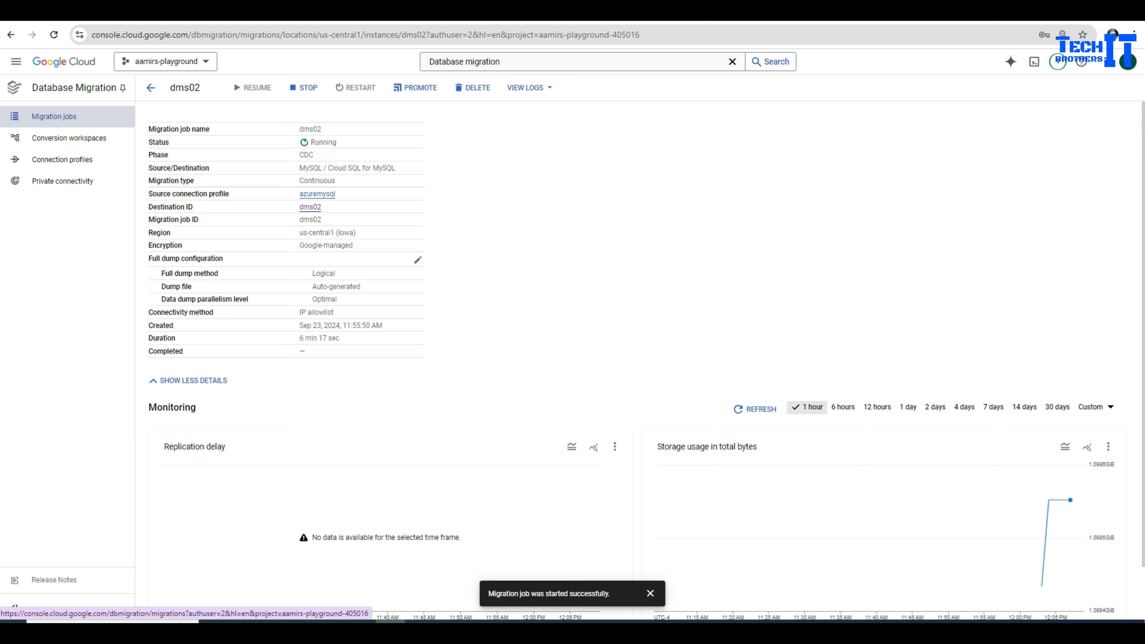
Step: Start promoting dms02 and read the Promote migration job? warning about the writable instance
click(415, 87)
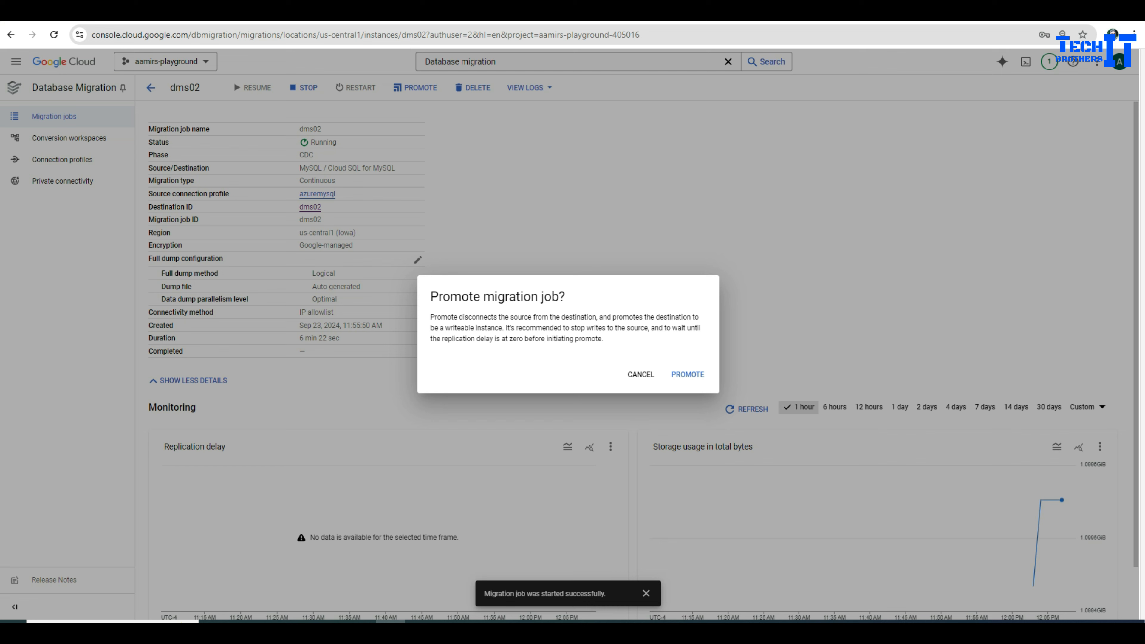
drag(446, 328, 671, 328)
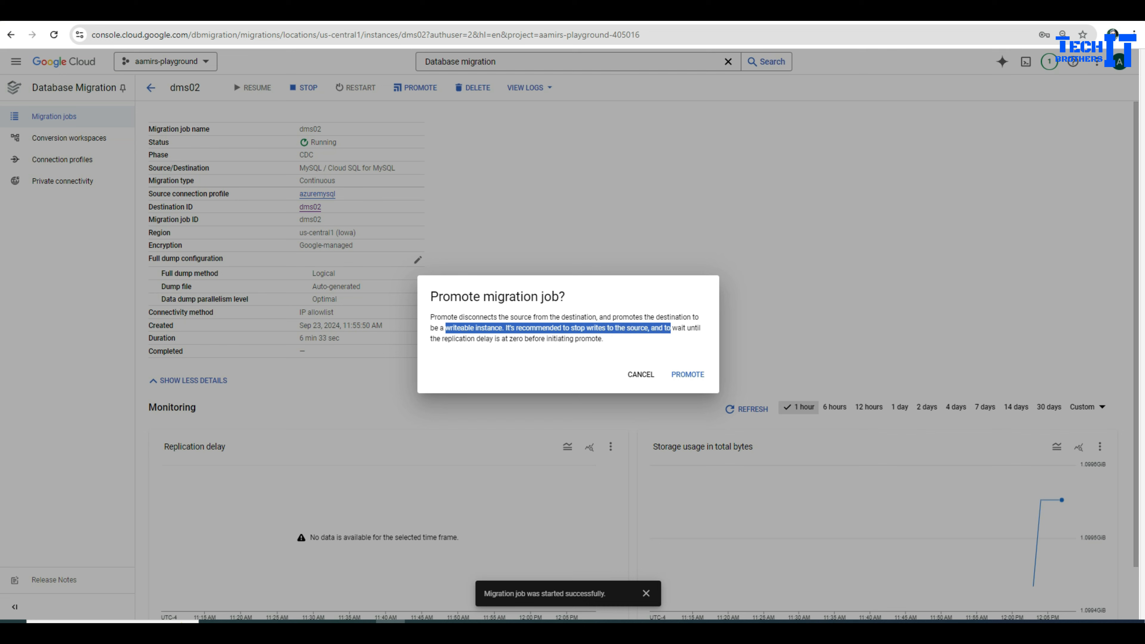
click(671, 328)
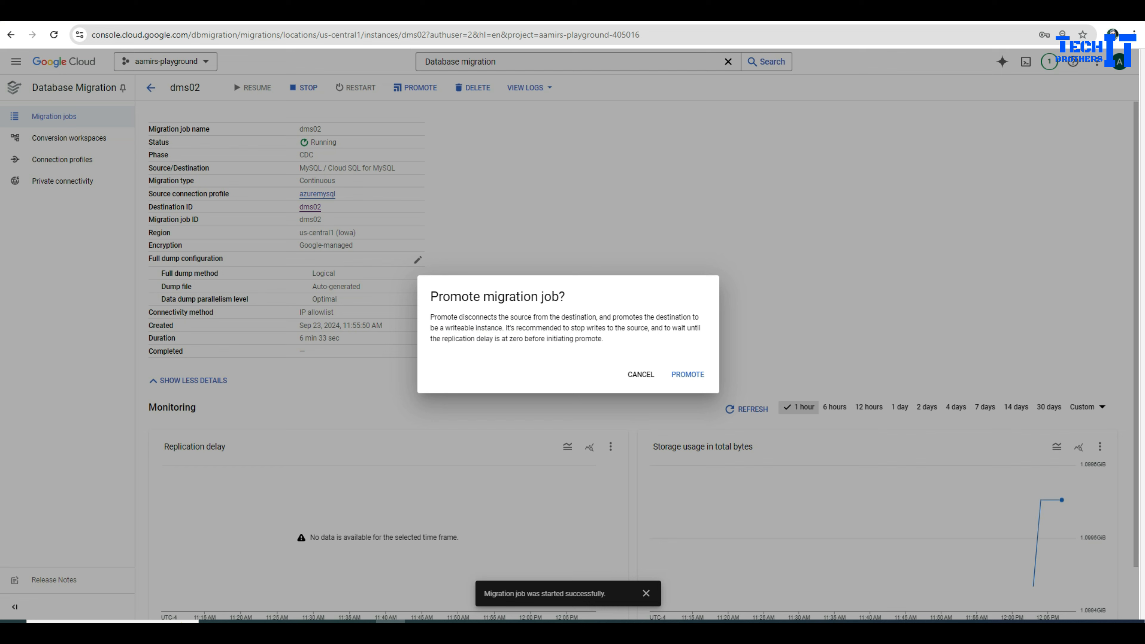
drag(604, 339, 431, 317)
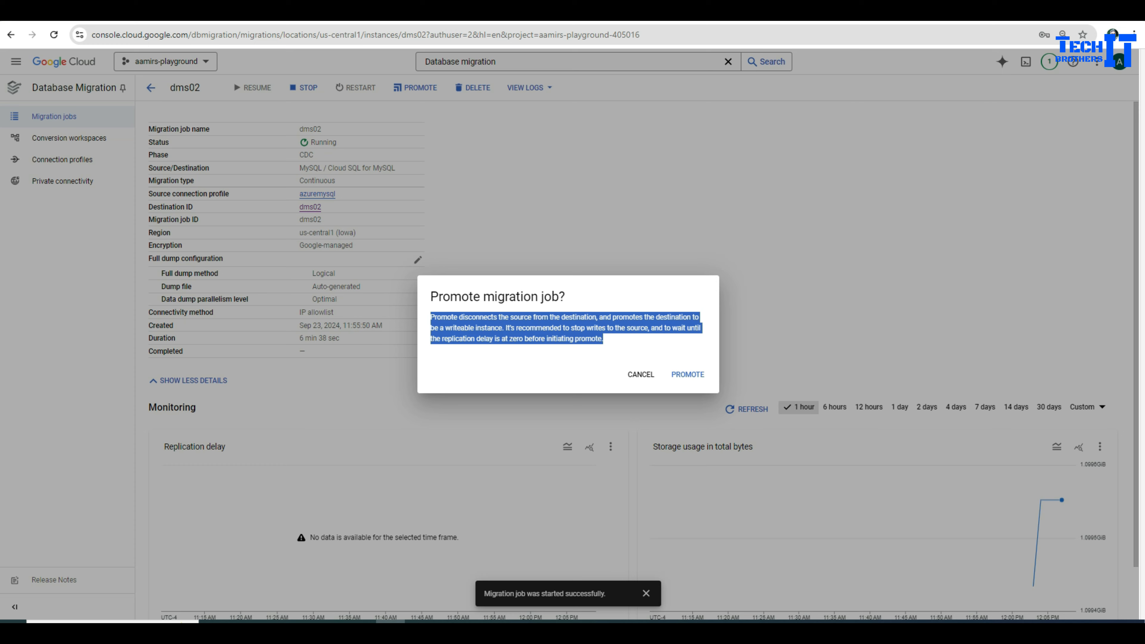
click(431, 318)
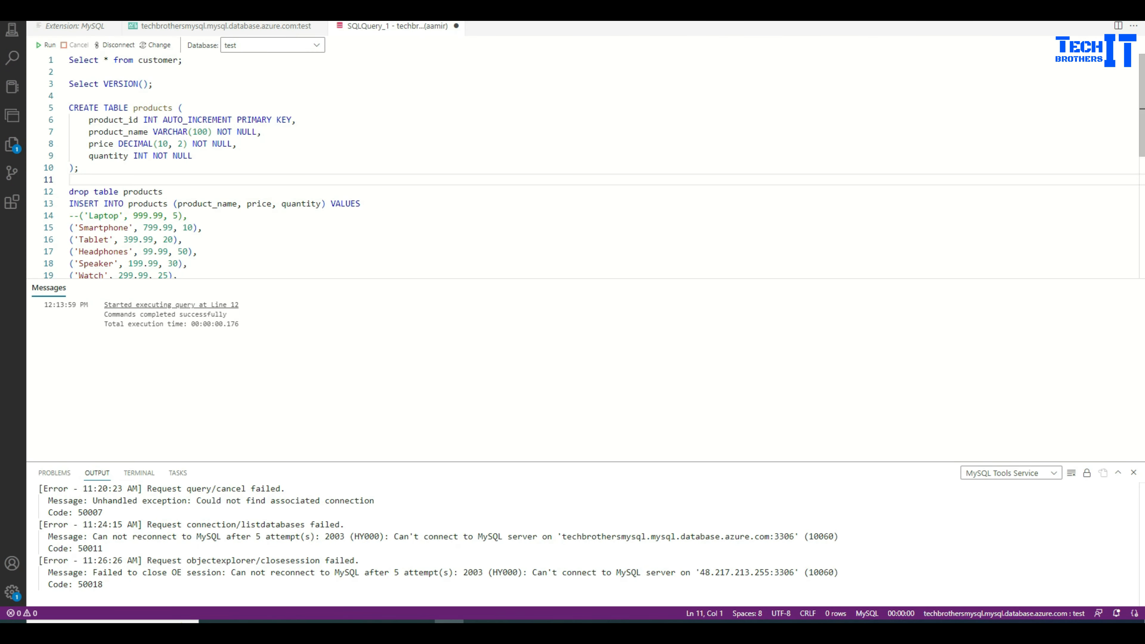
Step: Copy the CREATE TABLE products statement (lines 5–10) from the source SQL script
click(237, 143)
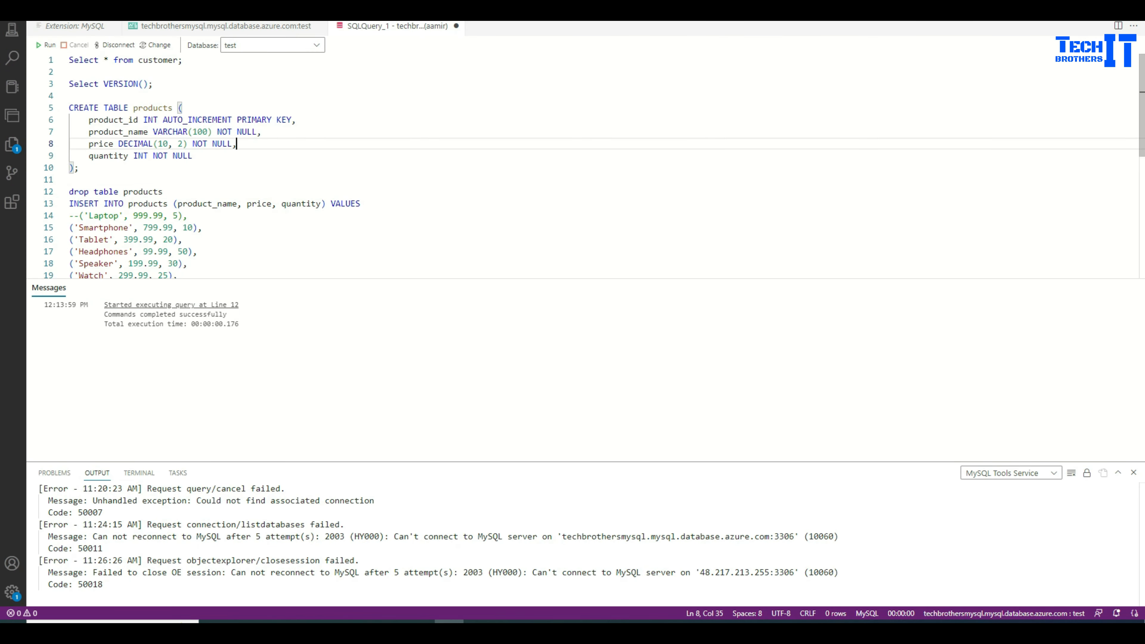
drag(78, 167, 69, 108)
key(ctrl+c)
right_click(86, 115)
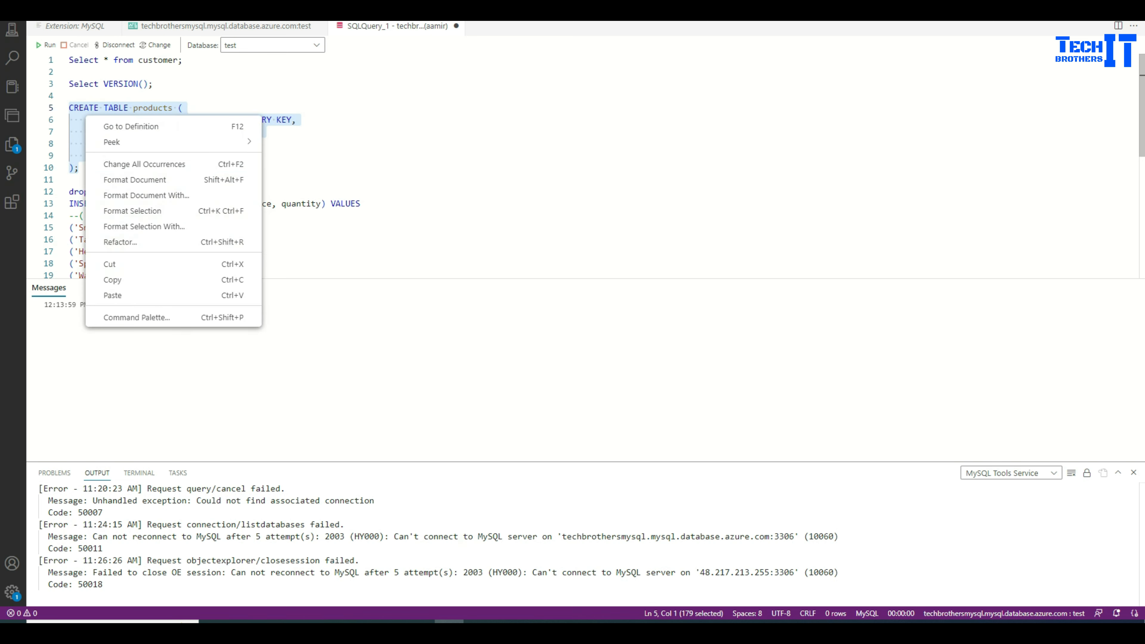
click(113, 280)
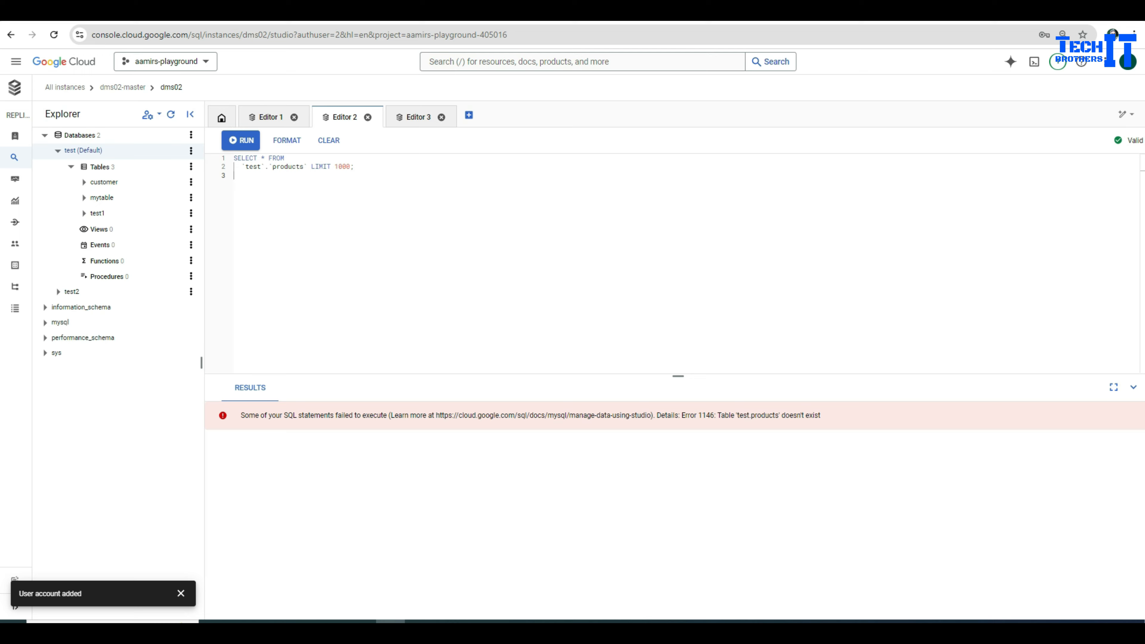
Step: Replace Editor 2's query with CREATE TABLE products and run it, getting super-read-only Error 1290
key(ctrl+a)
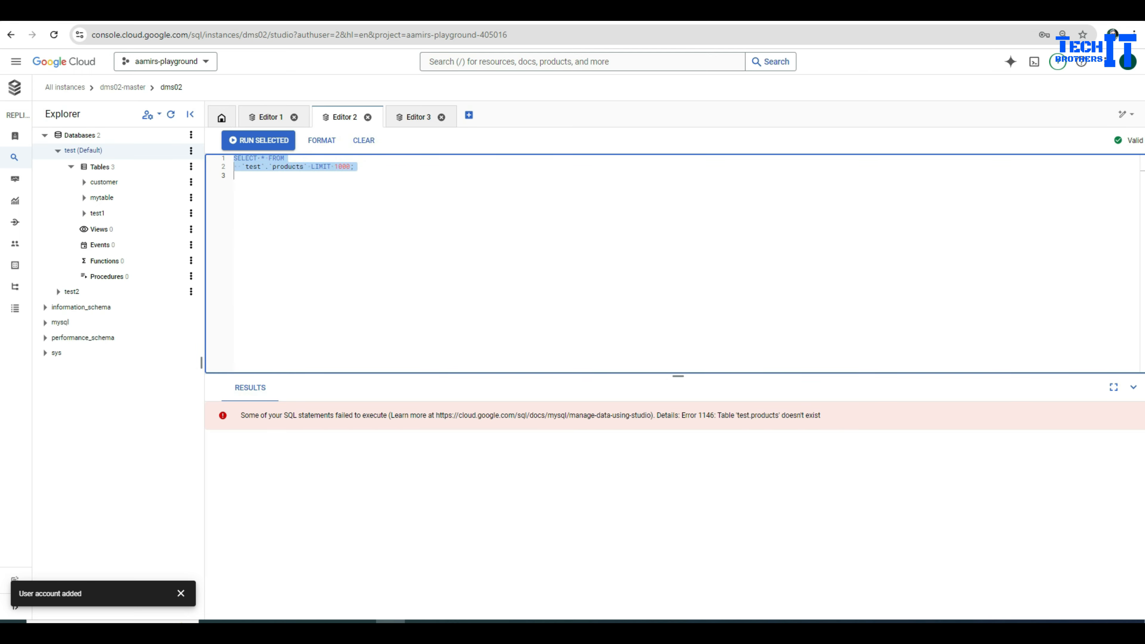
key(ctrl+v)
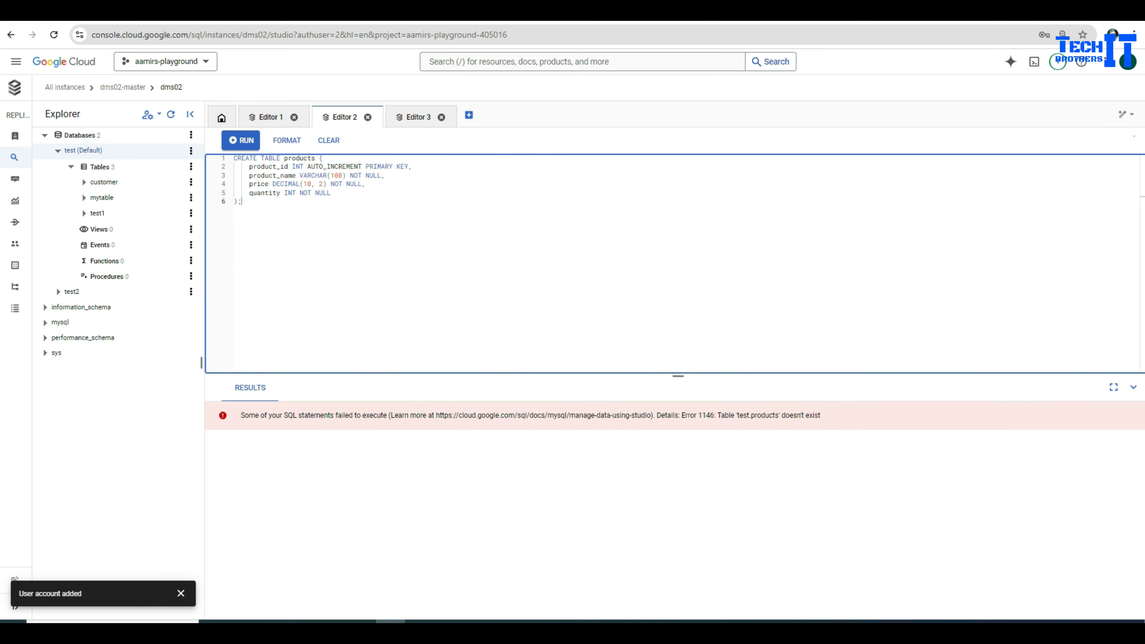
key(ctrl+Return)
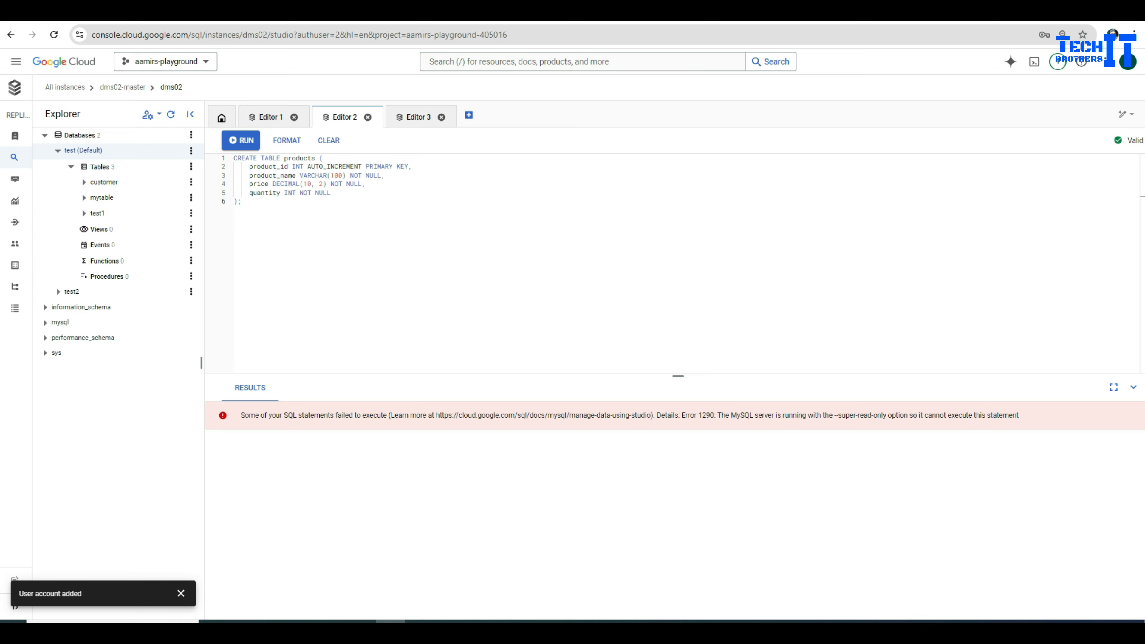
drag(886, 415, 814, 415)
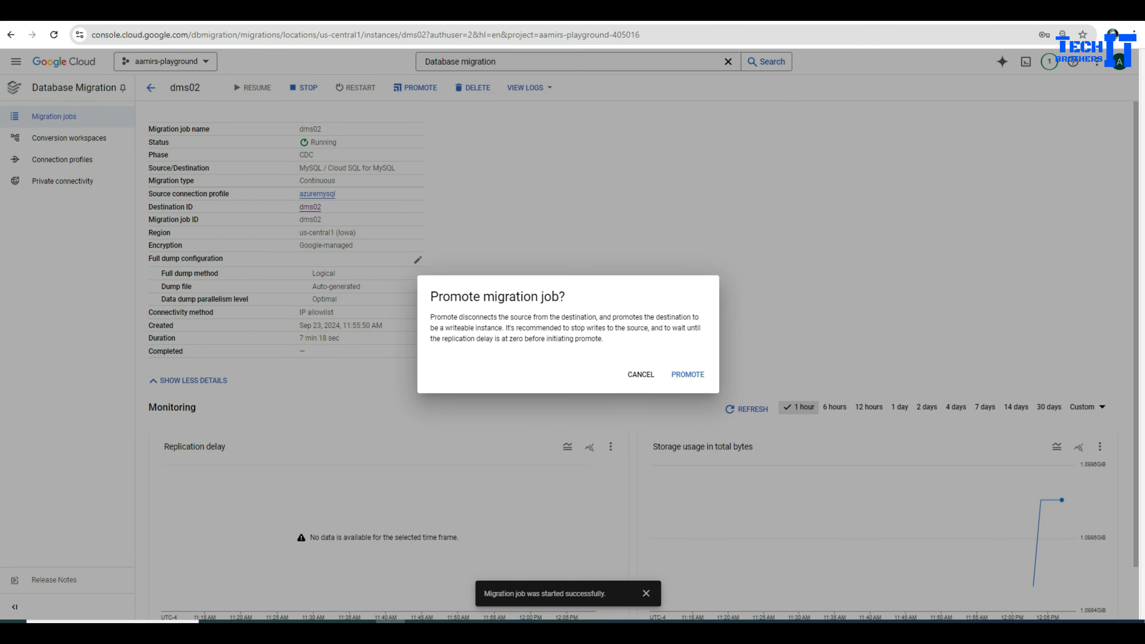
Step: Confirm promoting dms02, check its logs and the SQL Instances list, and see status Completed
click(688, 374)
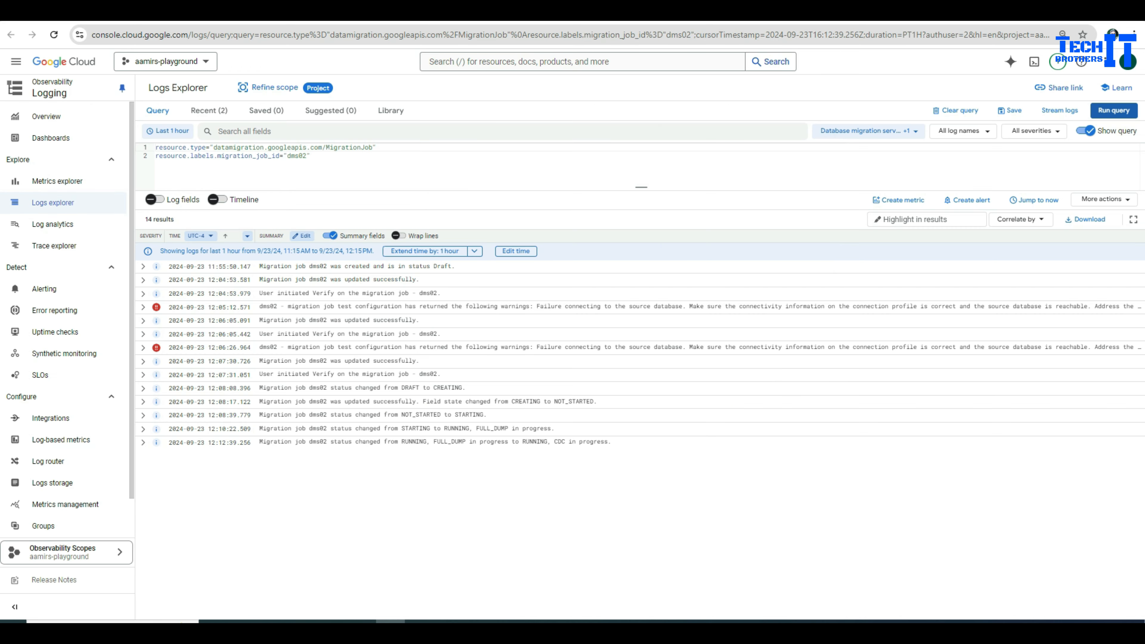
click(15, 61)
click(40, 338)
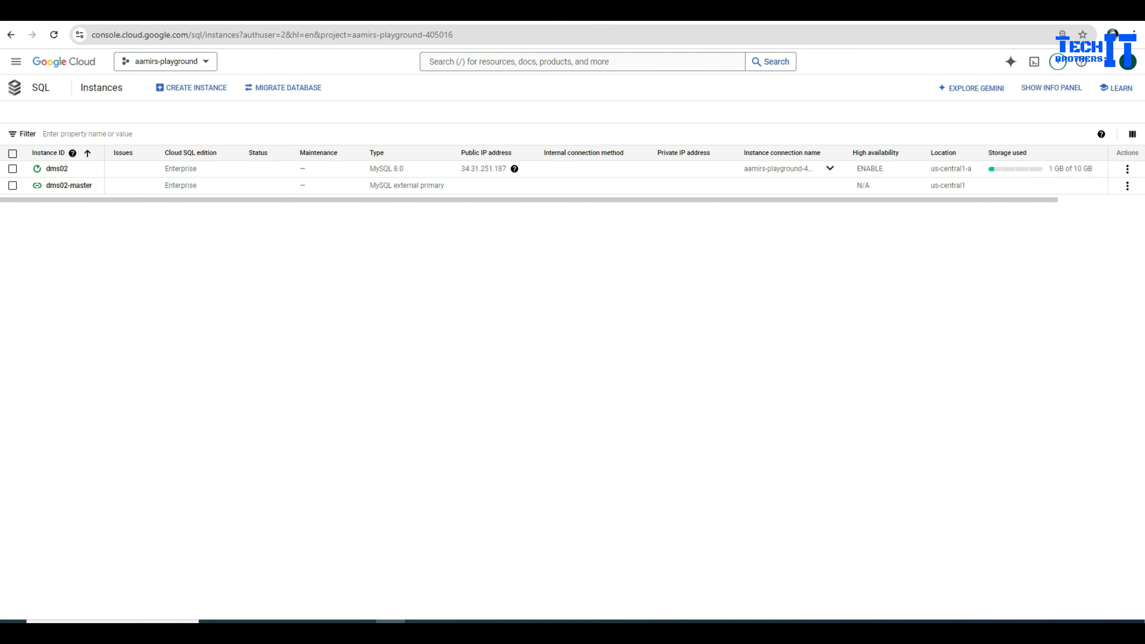
click(1127, 185)
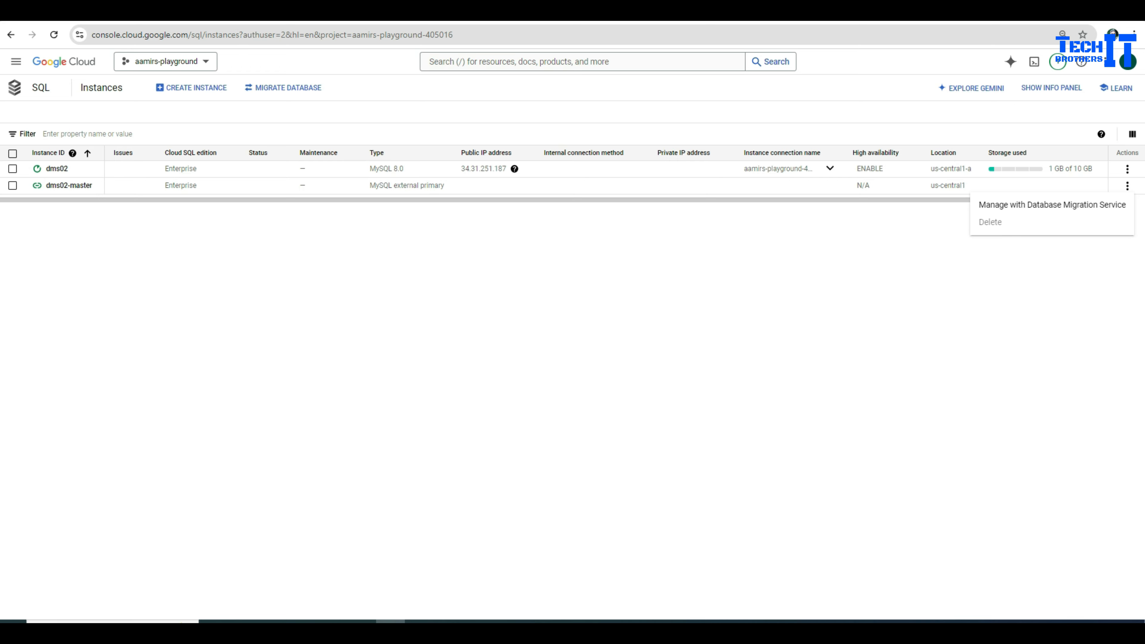
key(Escape)
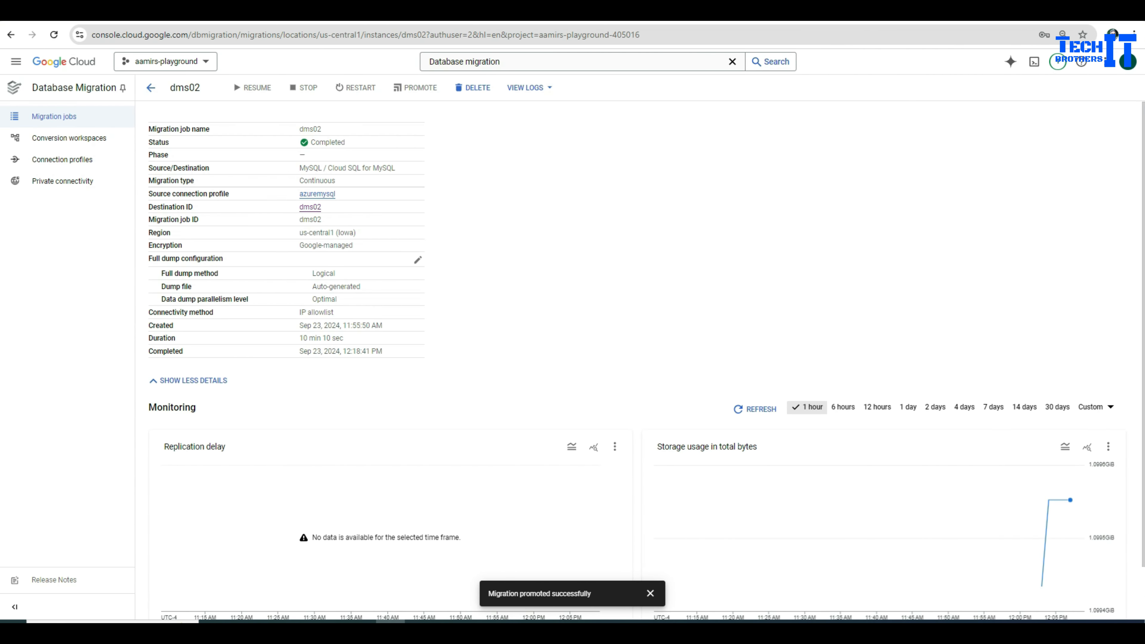
drag(345, 142, 309, 142)
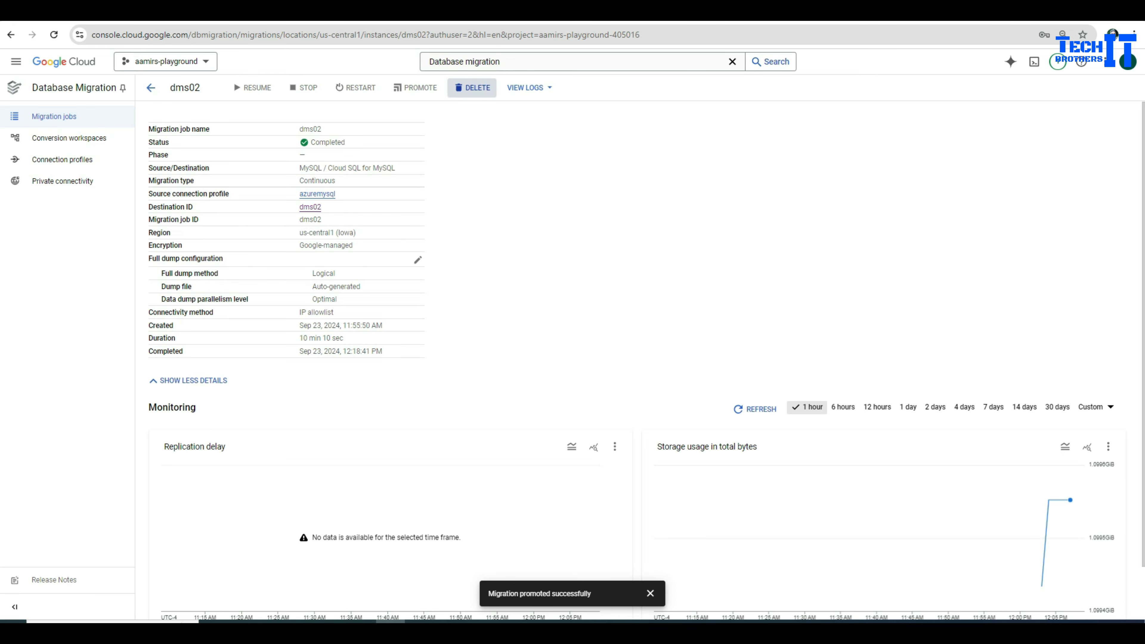
Step: Delete the dms02 migration job, entering 'Delete' as the confirmation word
click(473, 88)
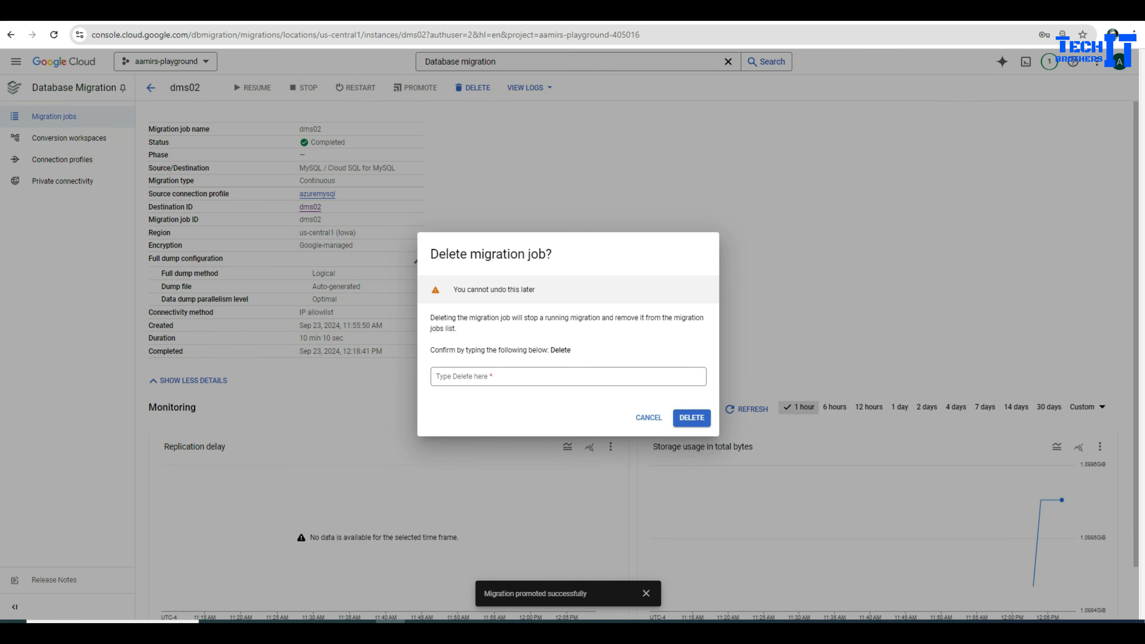
double_click(561, 350)
key(ctrl+c)
click(568, 376)
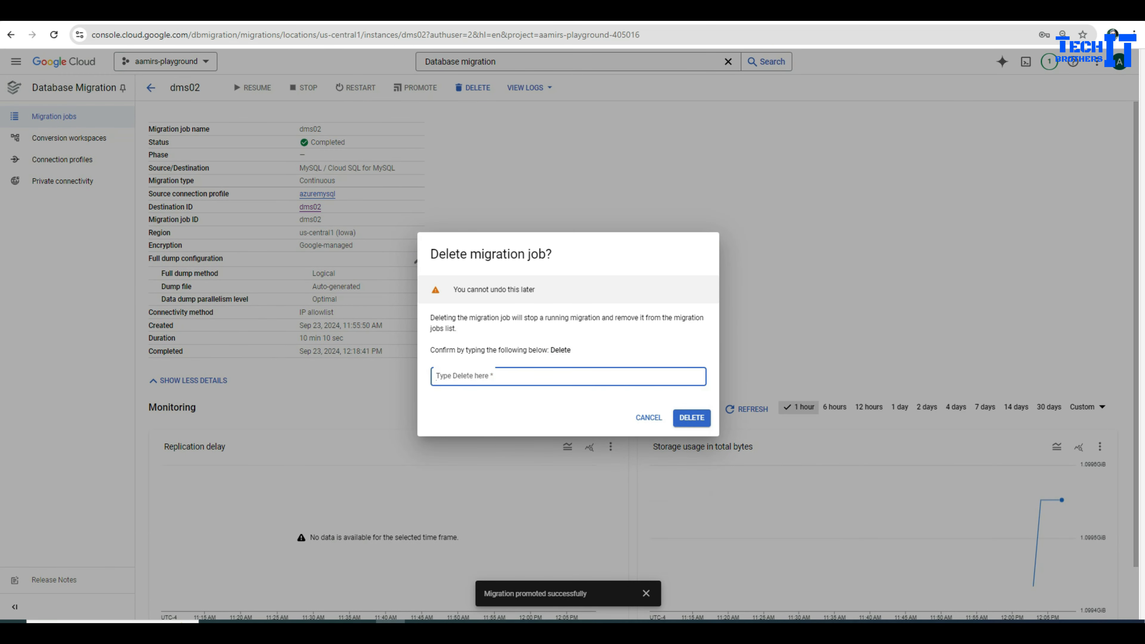
key(ctrl+v)
key(Return)
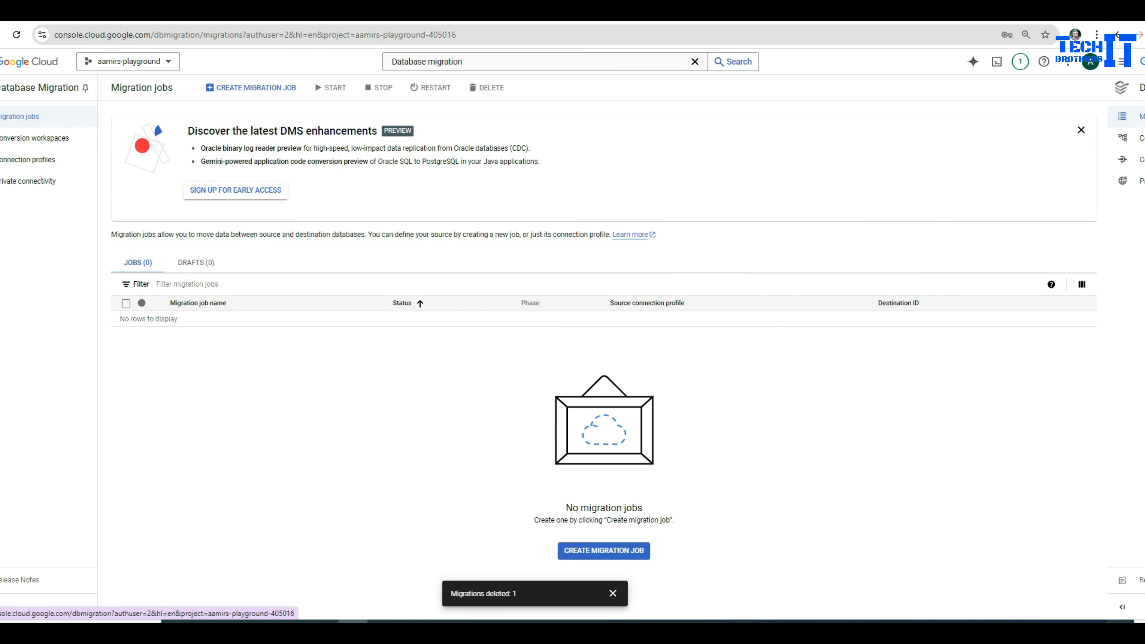
click(233, 263)
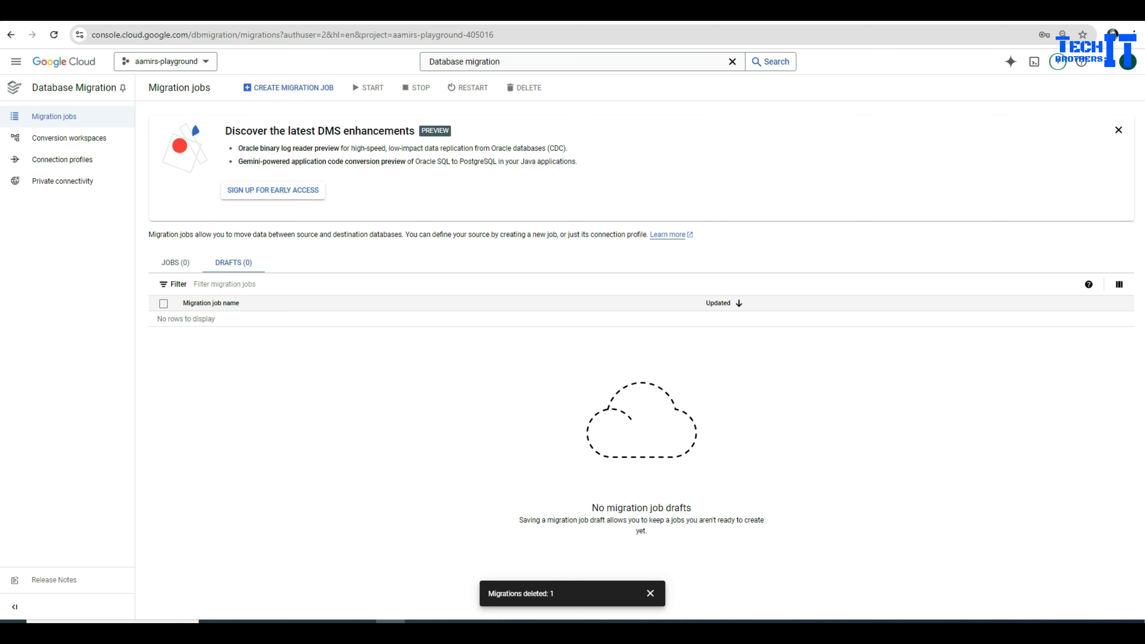
click(175, 263)
Step: Delete the azuremysql connection profile from the Connection profiles list
click(64, 159)
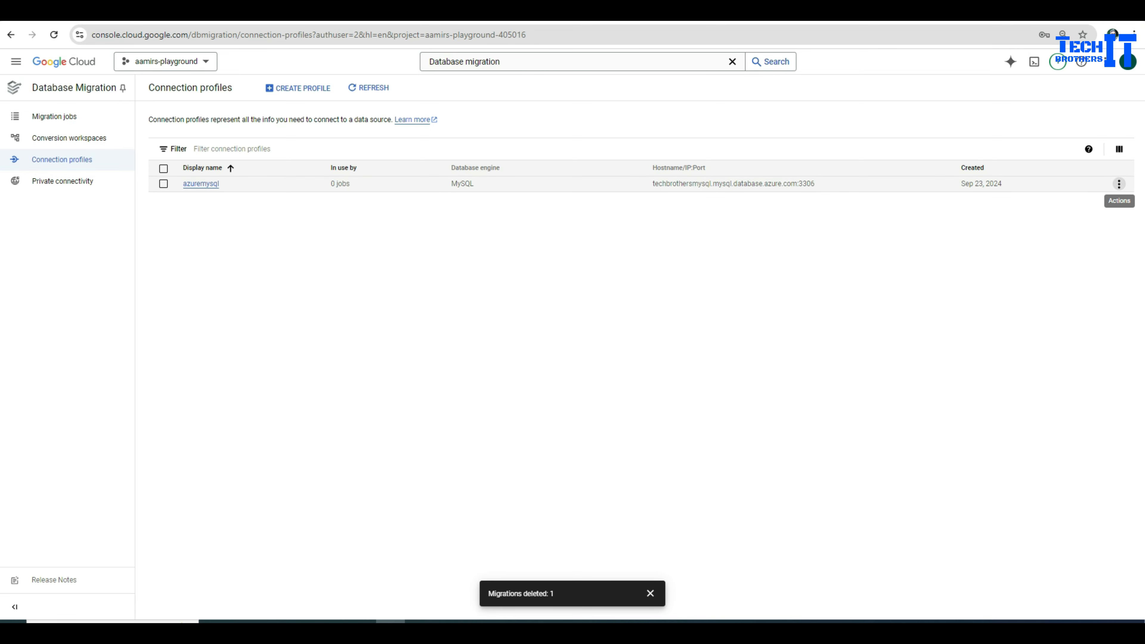
click(1119, 184)
click(1106, 220)
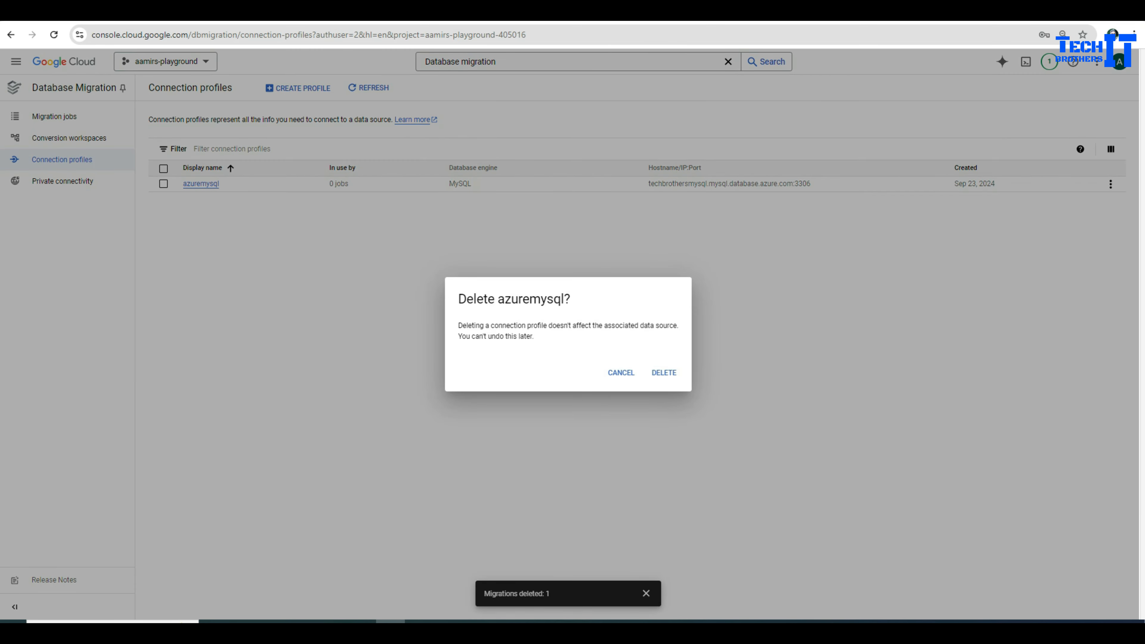
click(664, 373)
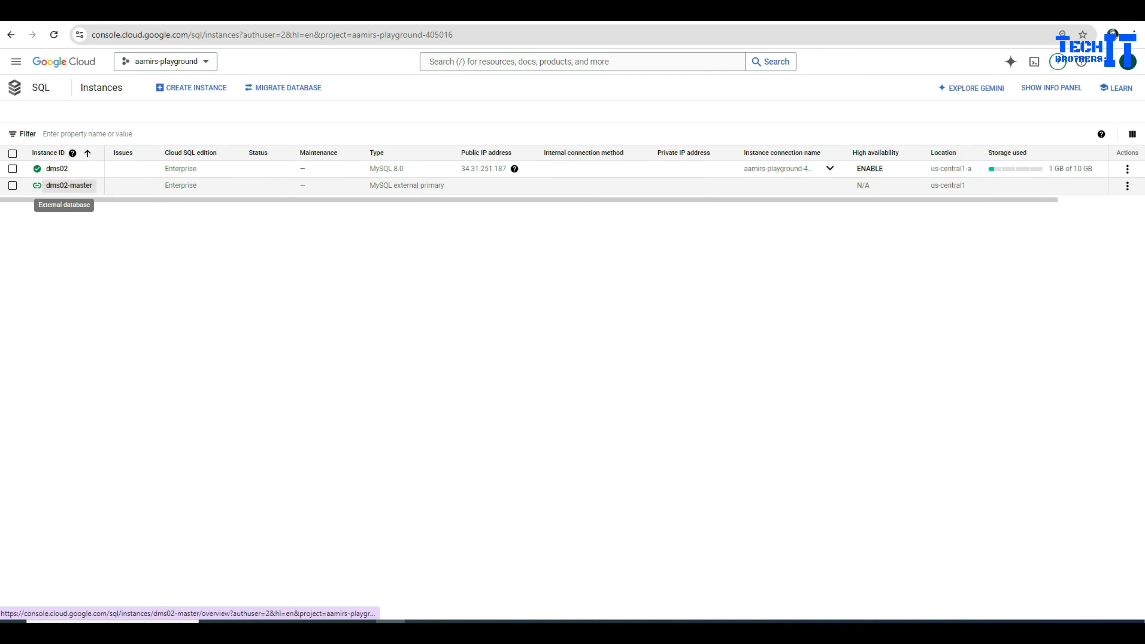
Step: Delete the dms02-master instance, confirming with its instance ID 'dms02-master'
click(53, 34)
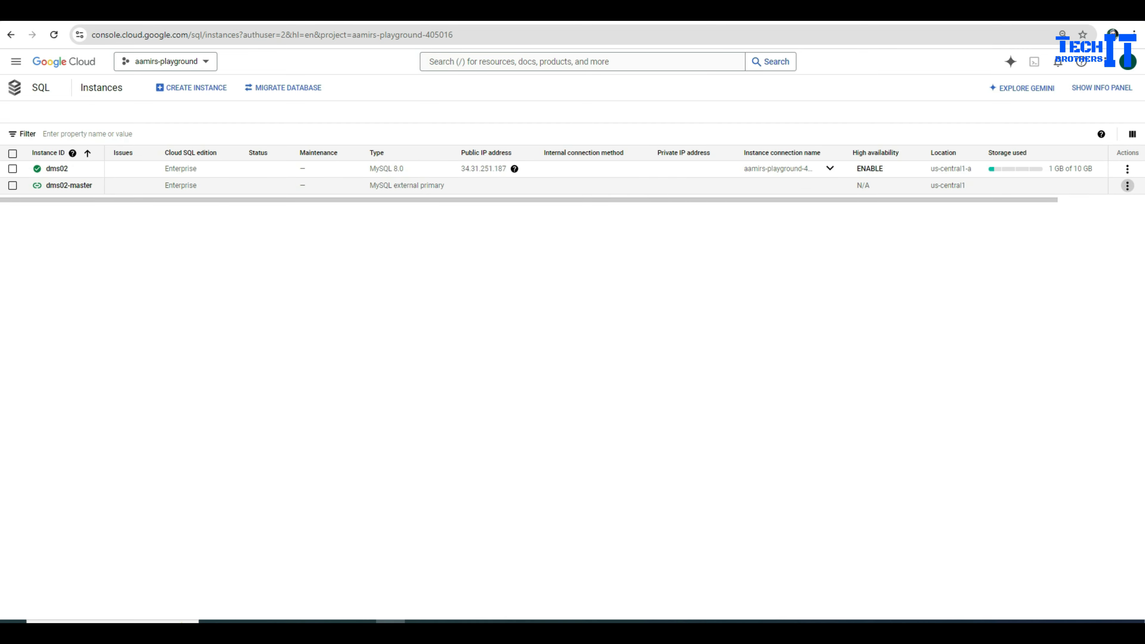
click(1127, 185)
click(1114, 205)
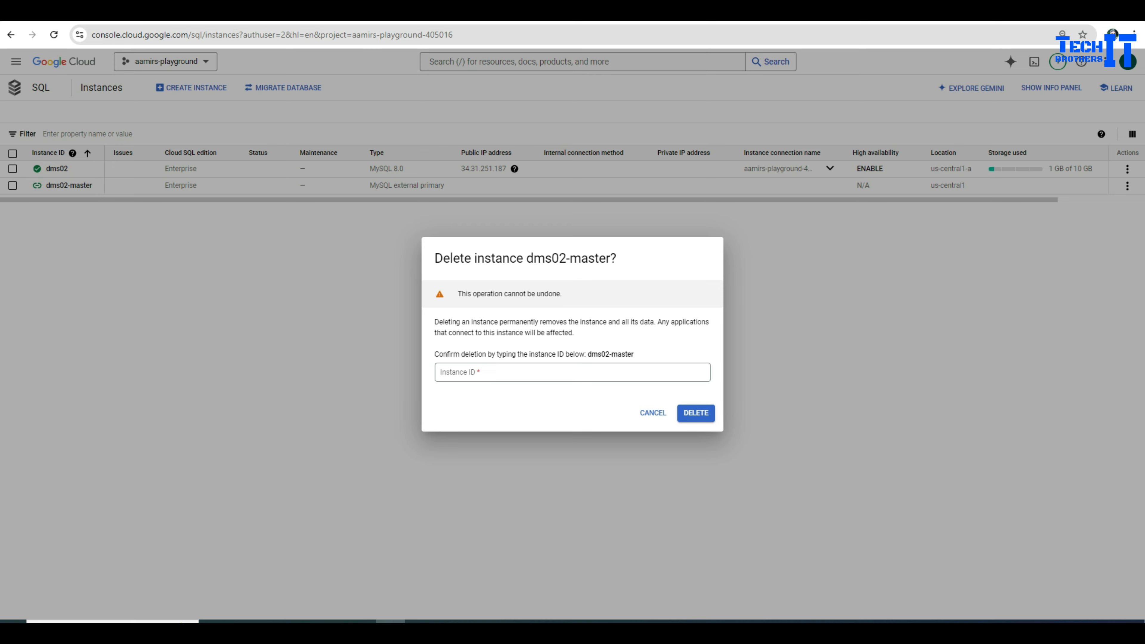
drag(586, 354, 634, 355)
right_click(616, 354)
click(631, 360)
click(495, 372)
key(ctrl+v)
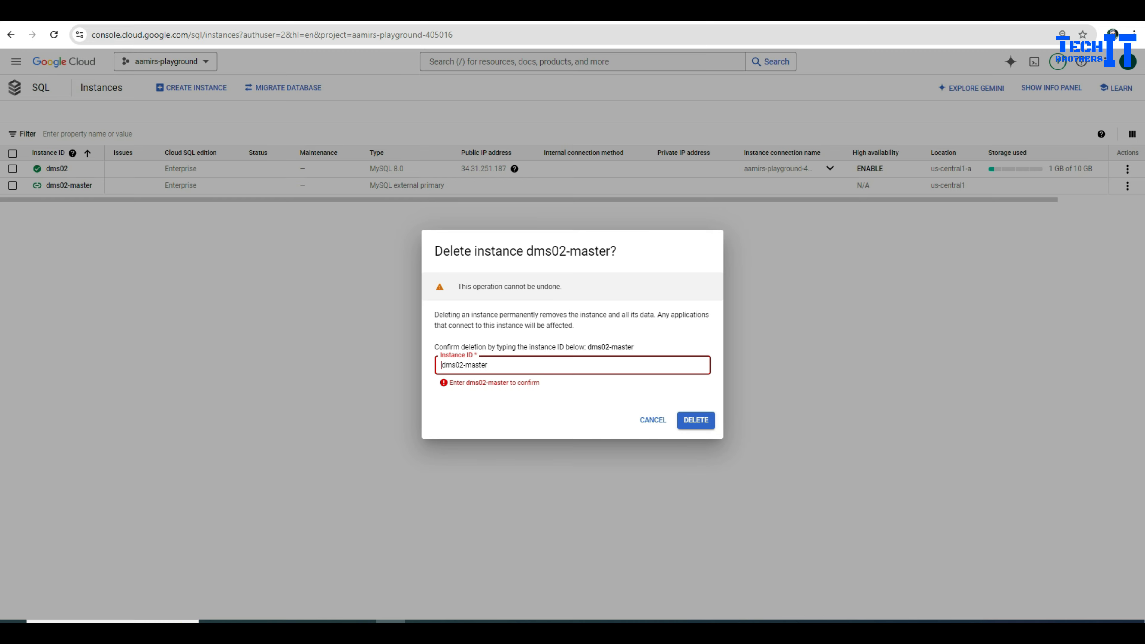
key(BackSpace)
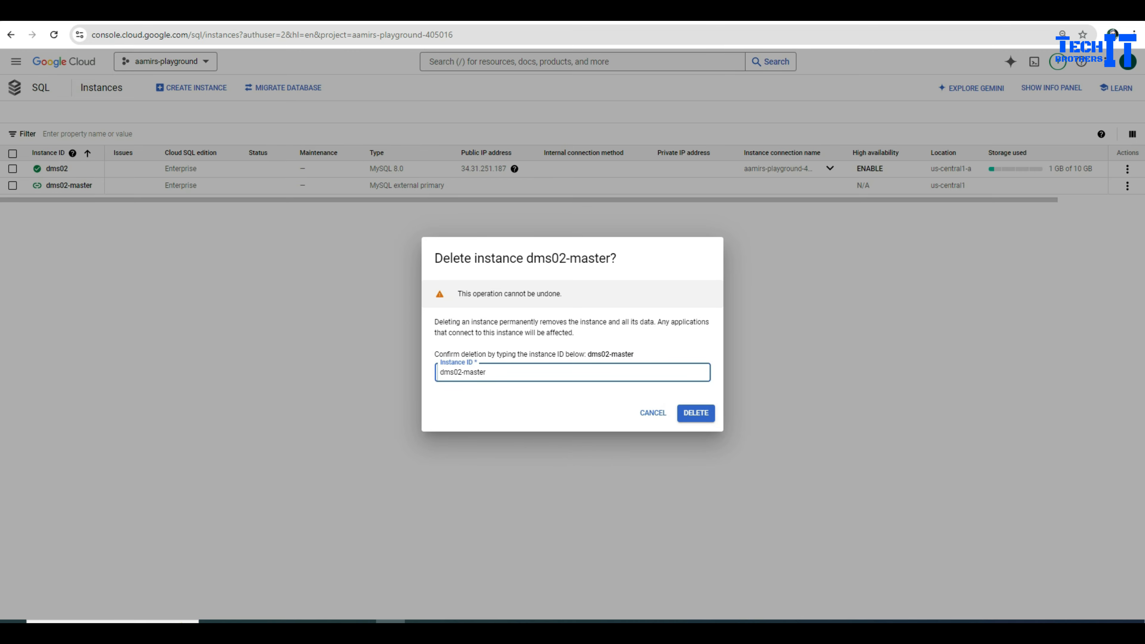
key(Return)
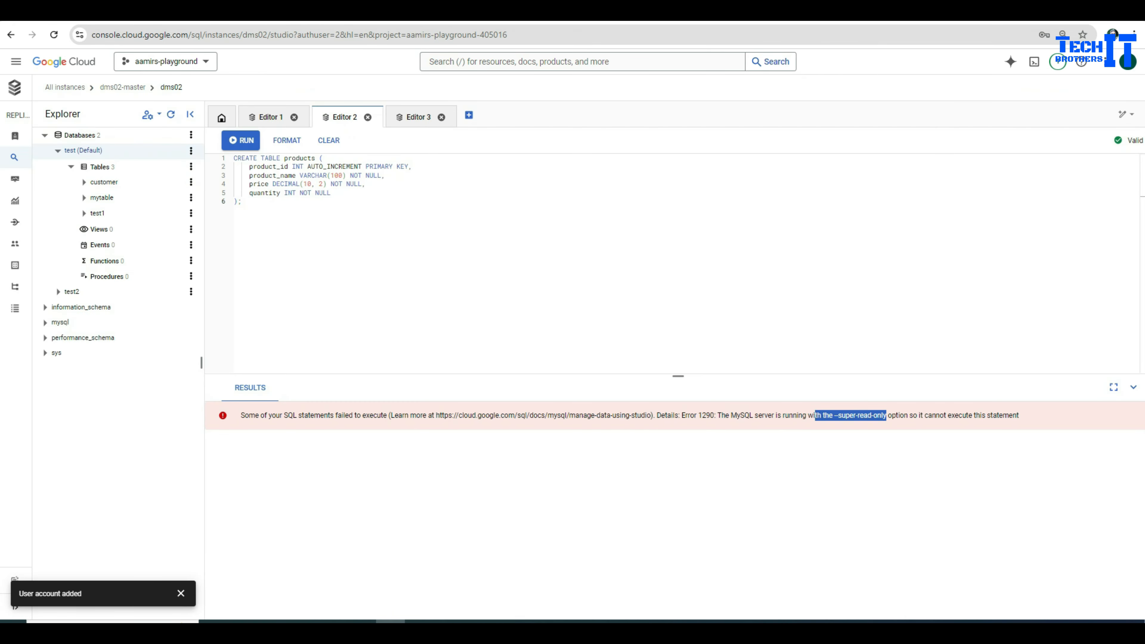
click(242, 201)
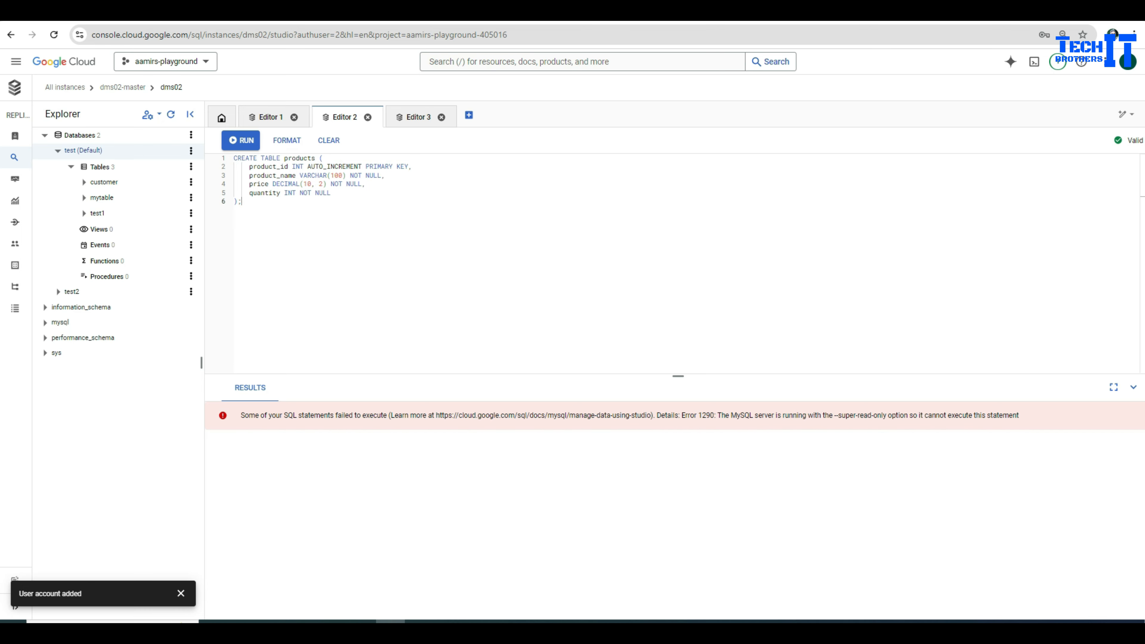
Step: Run CREATE TABLE products on the now-writable dms02 and refresh the Explorer to see four tables
key(ctrl+a)
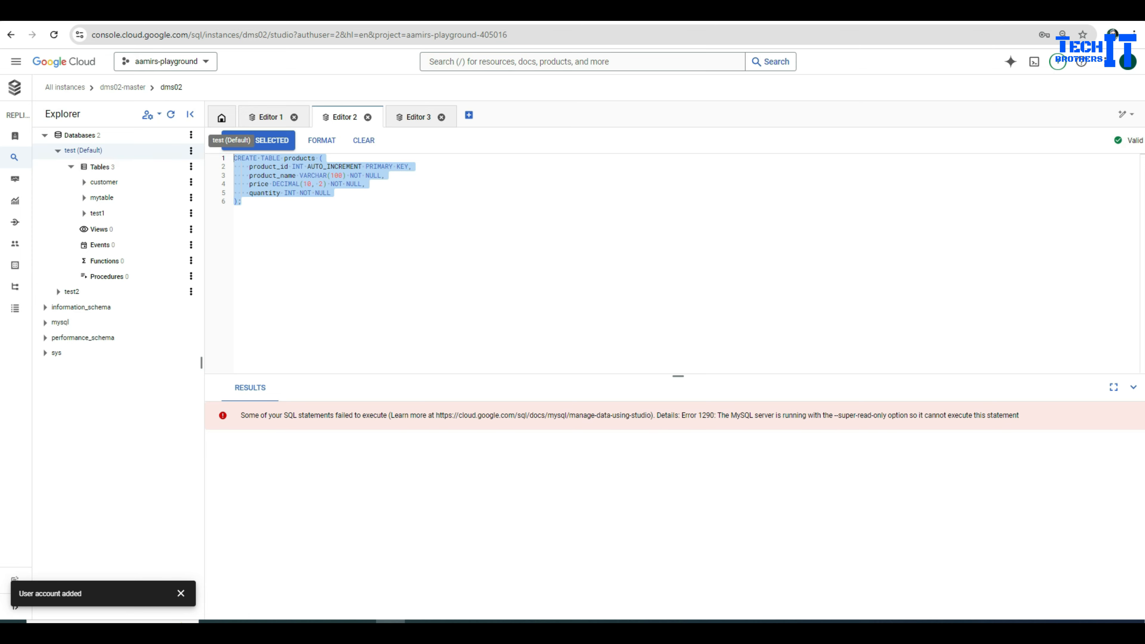
key(ctrl+Return)
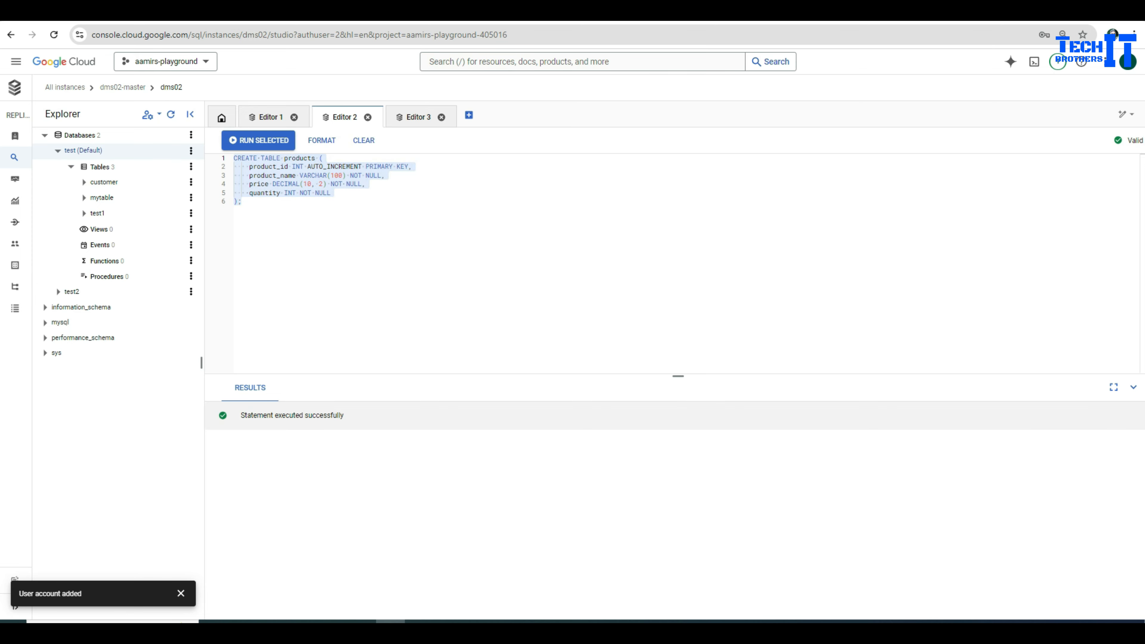
click(239, 201)
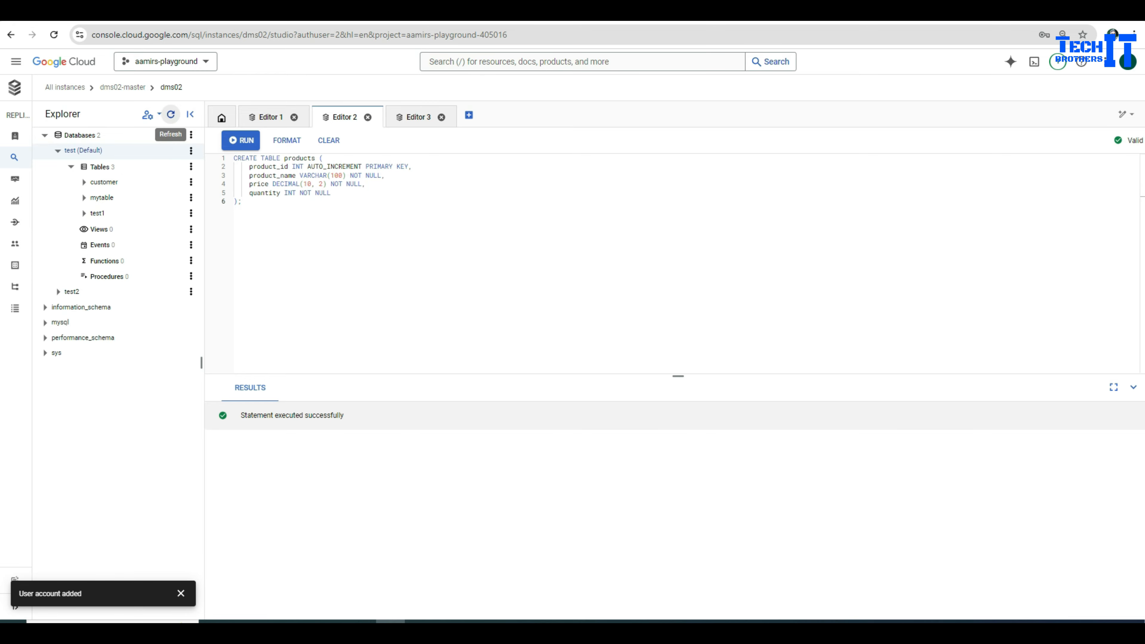
click(171, 114)
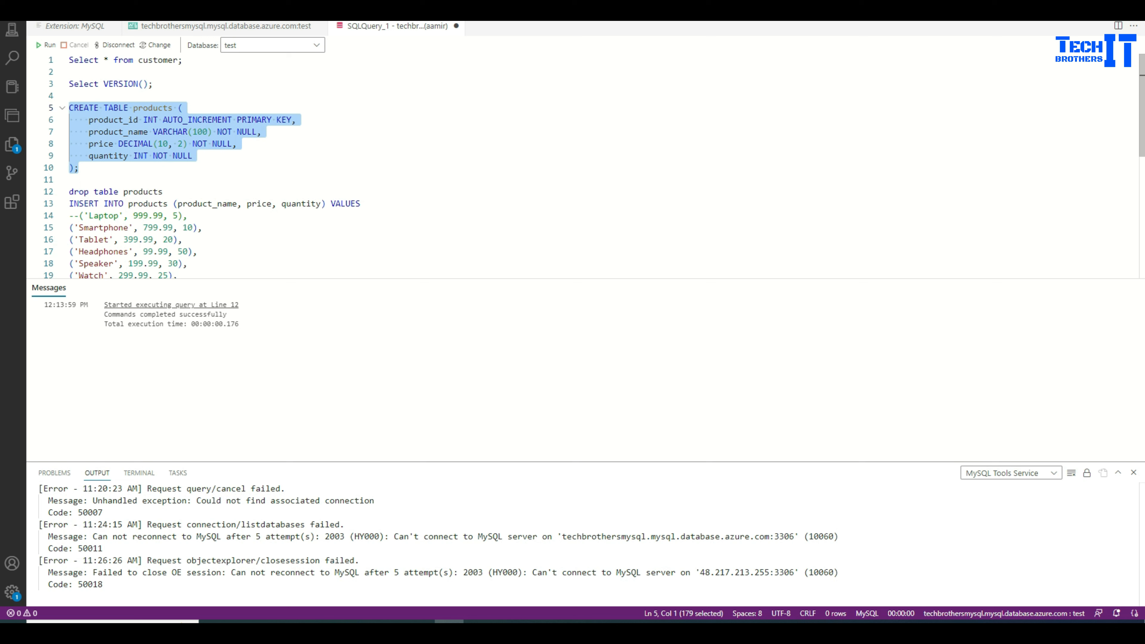
Step: Select the INSERT INTO products VALUES block (lines 13–18) in SQLQuery_1 for copying
drag(187, 263, 68, 203)
key(ctrl+c)
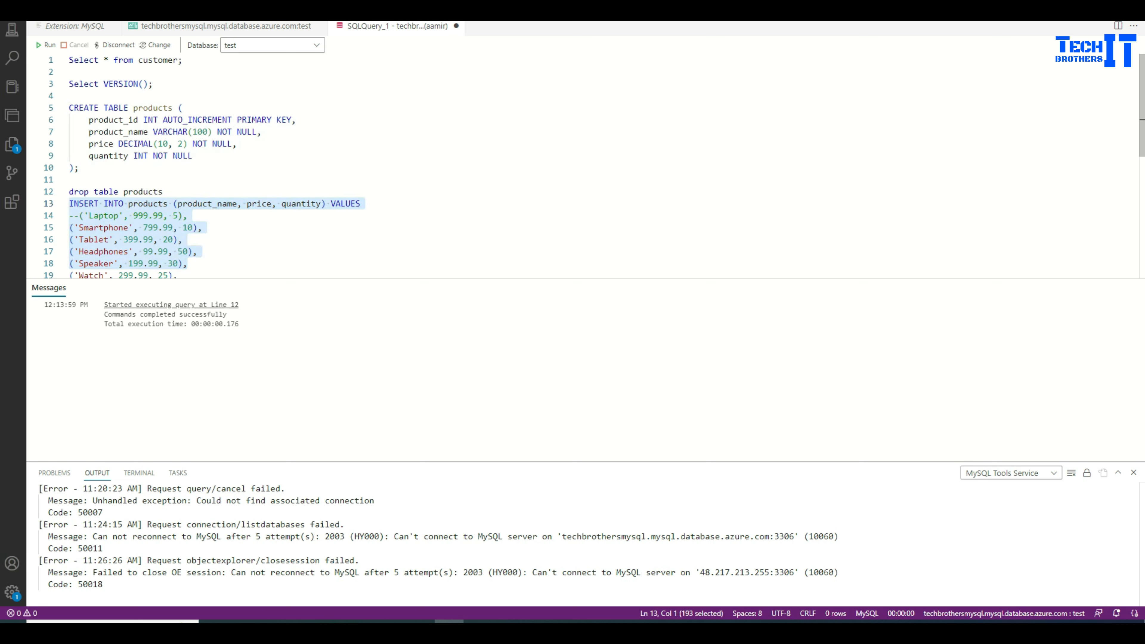
right_click(108, 233)
key(Escape)
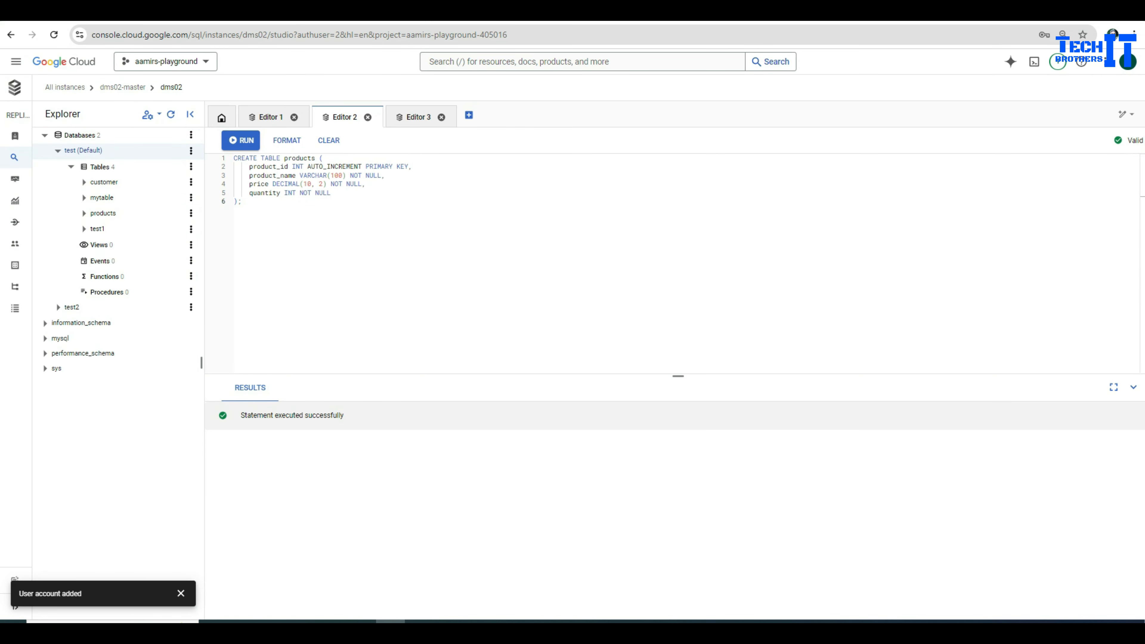
Step: Paste the INSERT INTO products statement below the CREATE TABLE and try running it
click(241, 201)
key(Return)
key(Return)
key(ctrl+v)
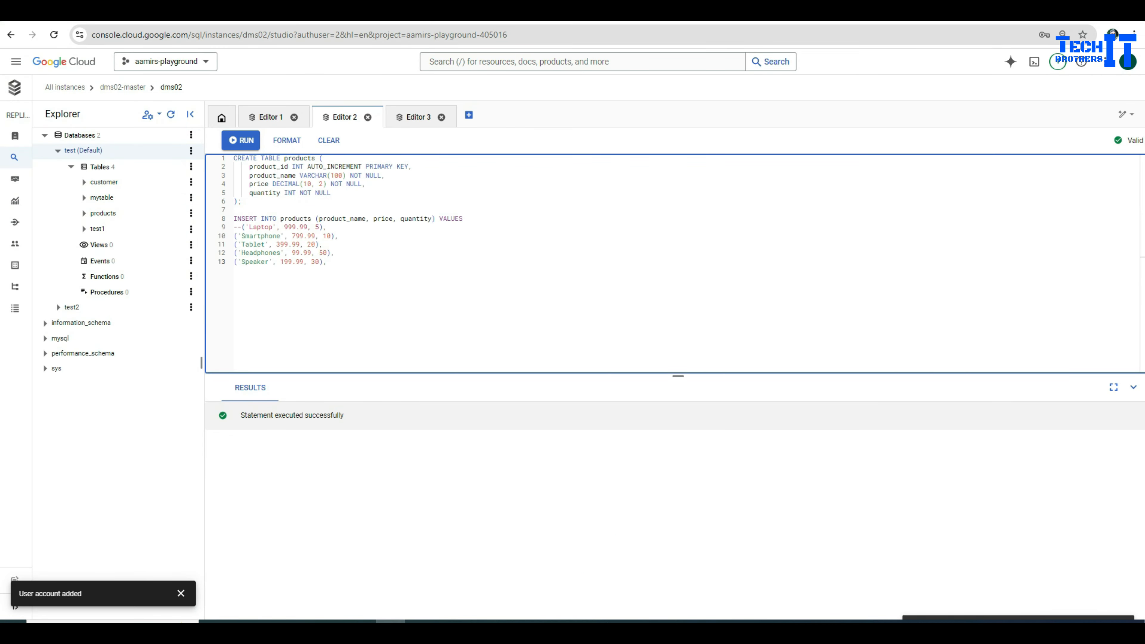
key(BackSpace)
key(shift+Up)
key(shift+Up)
key(shift+Up)
key(shift+Up)
key(shift+Up)
key(shift+Up)
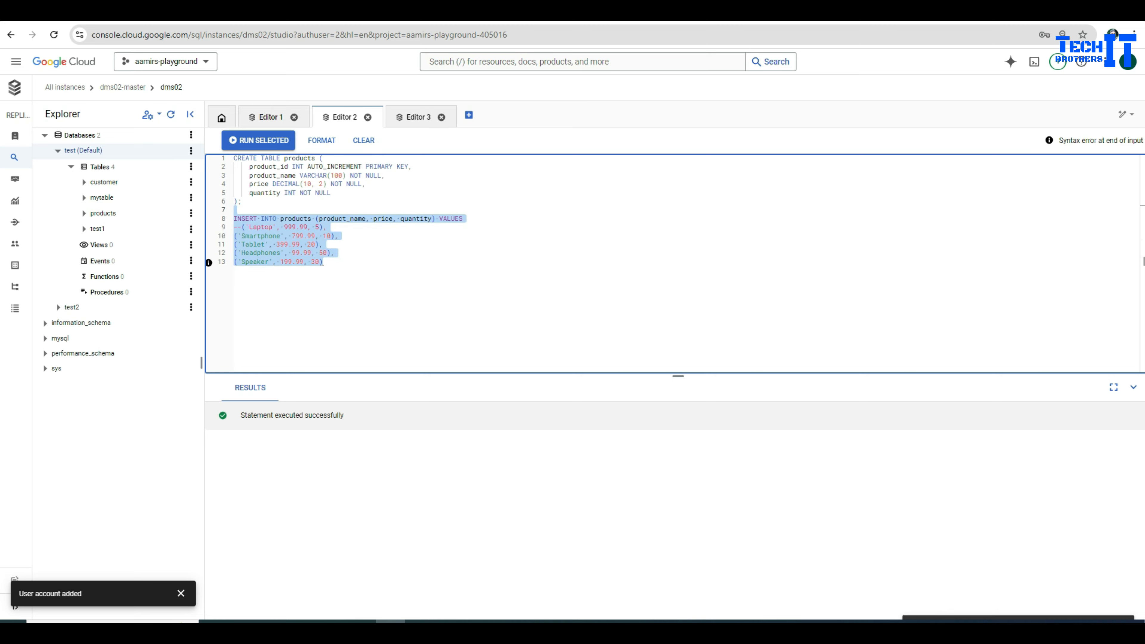
key(ctrl+Return)
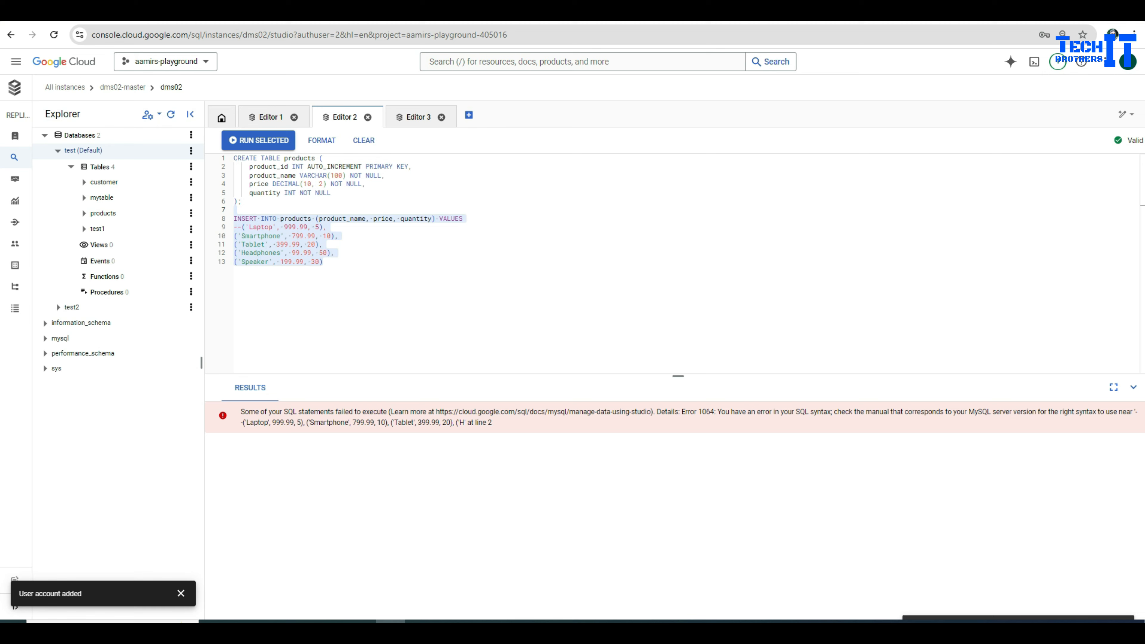
Step: Remove the commented Laptop row, add a semicolon, and rerun the INSERT of Smartphone, Tablet, Headphones, Speaker
click(323, 261)
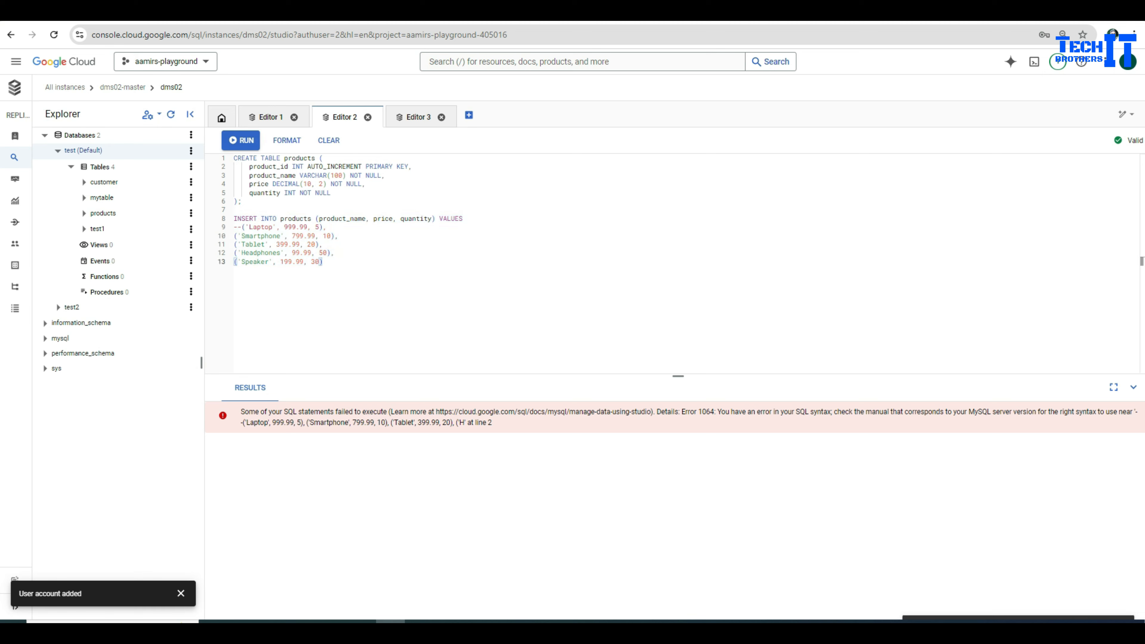
key(shift+Home)
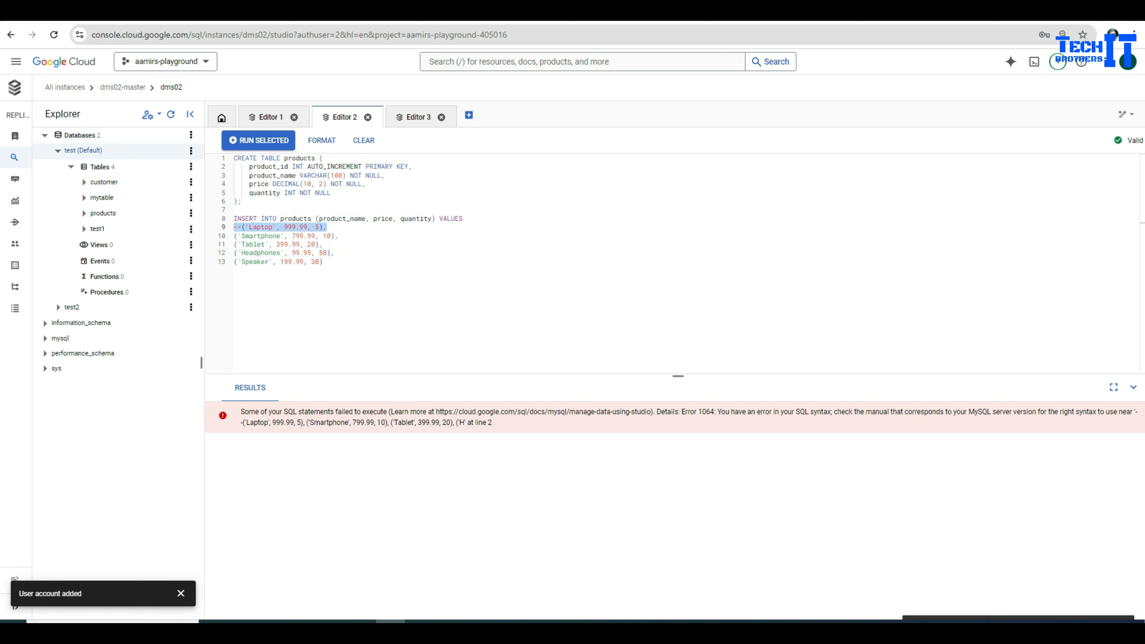
key(BackSpace)
key(BackSpace)
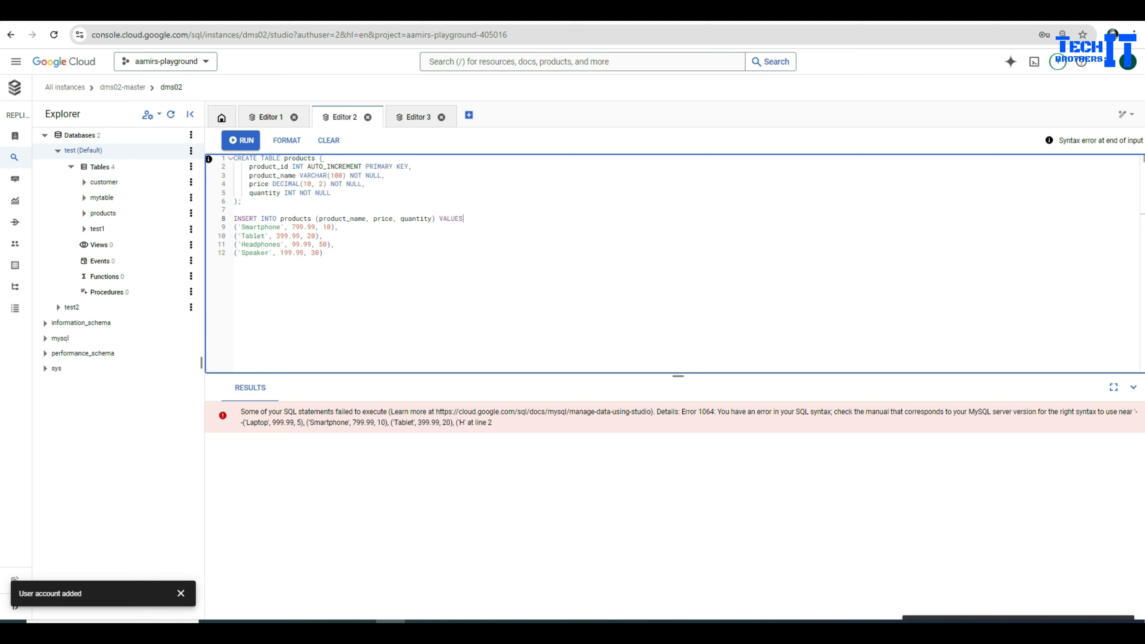
key(Home)
key(ctrl+shift+End)
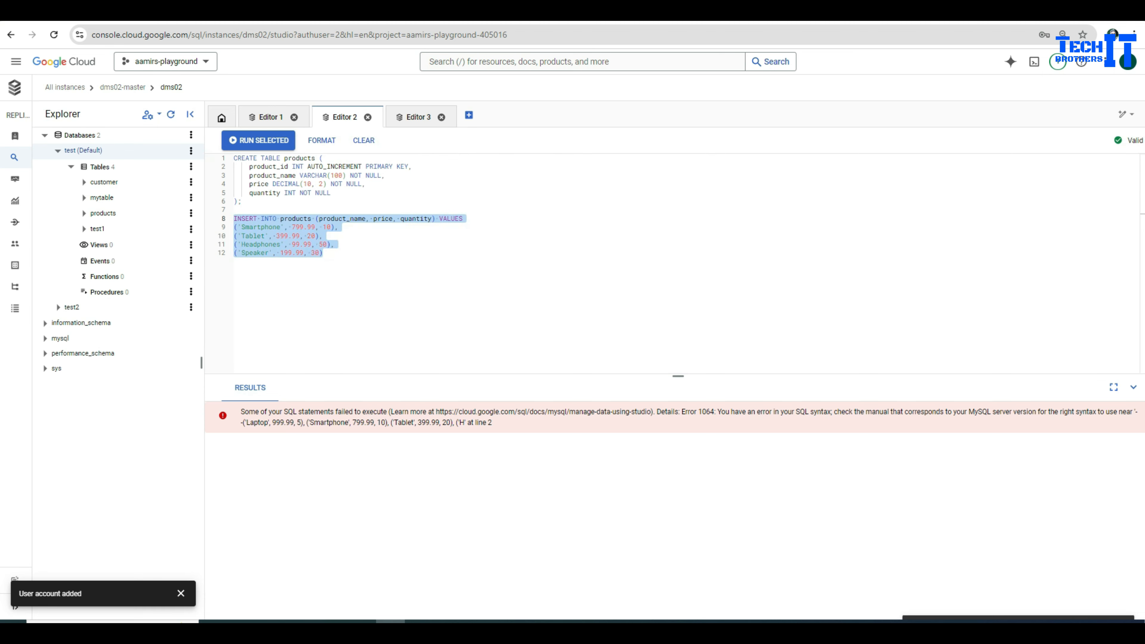
key(Right)
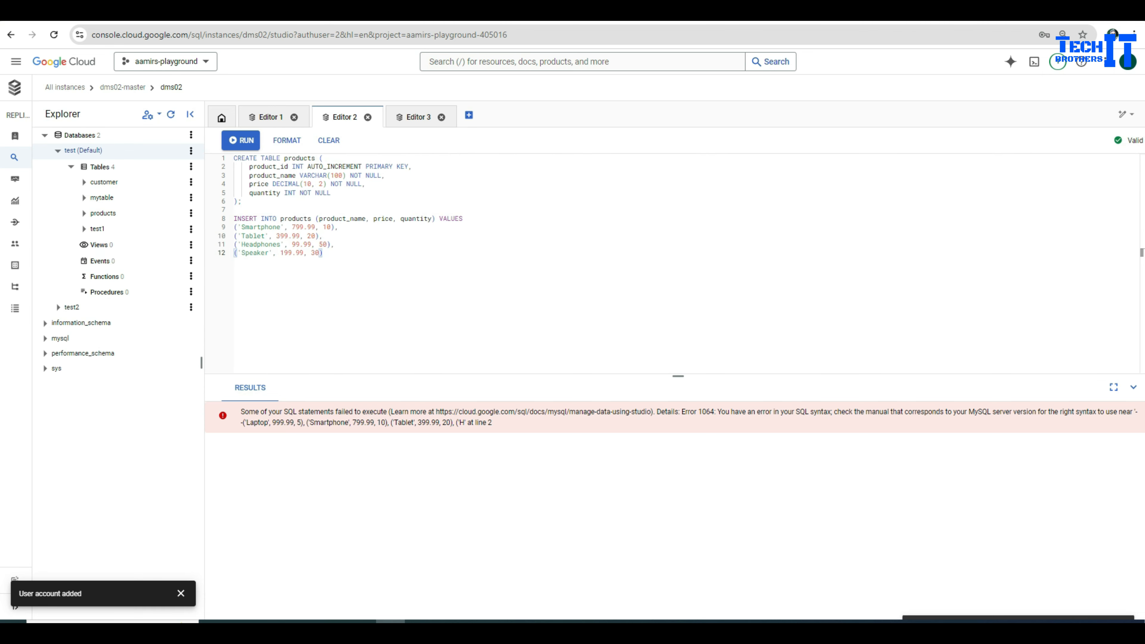
text(;)
key(shift+Up)
key(shift+Up)
key(shift+Up)
key(shift+Up)
key(shift+Up)
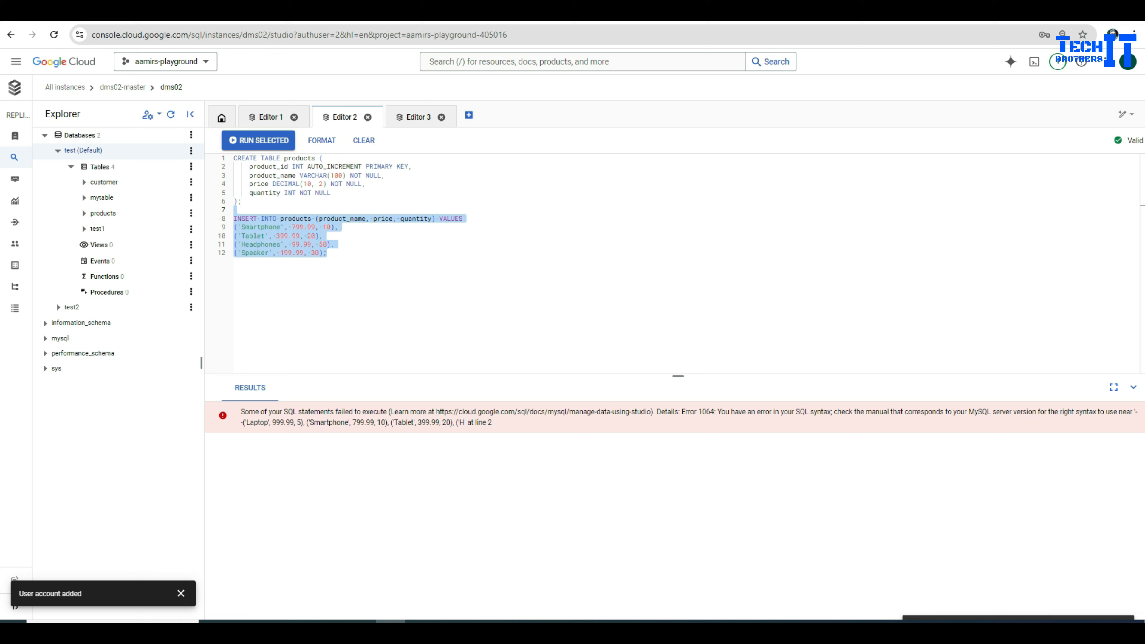
key(ctrl+Return)
key(Right)
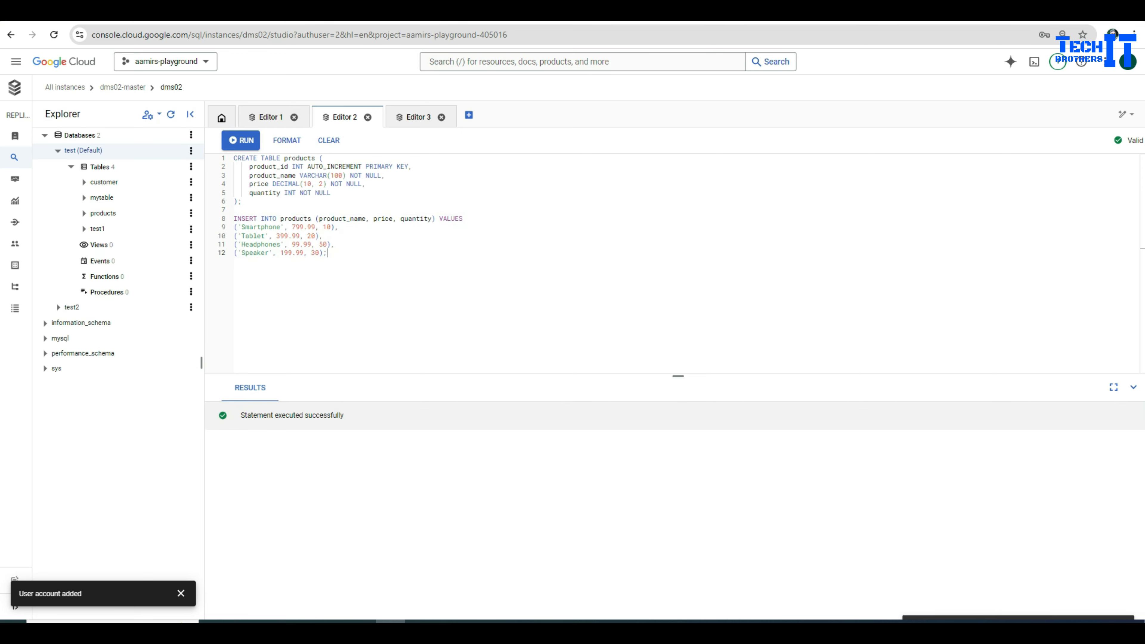
Step: Run a new query from the products table to list its four rows
click(190, 212)
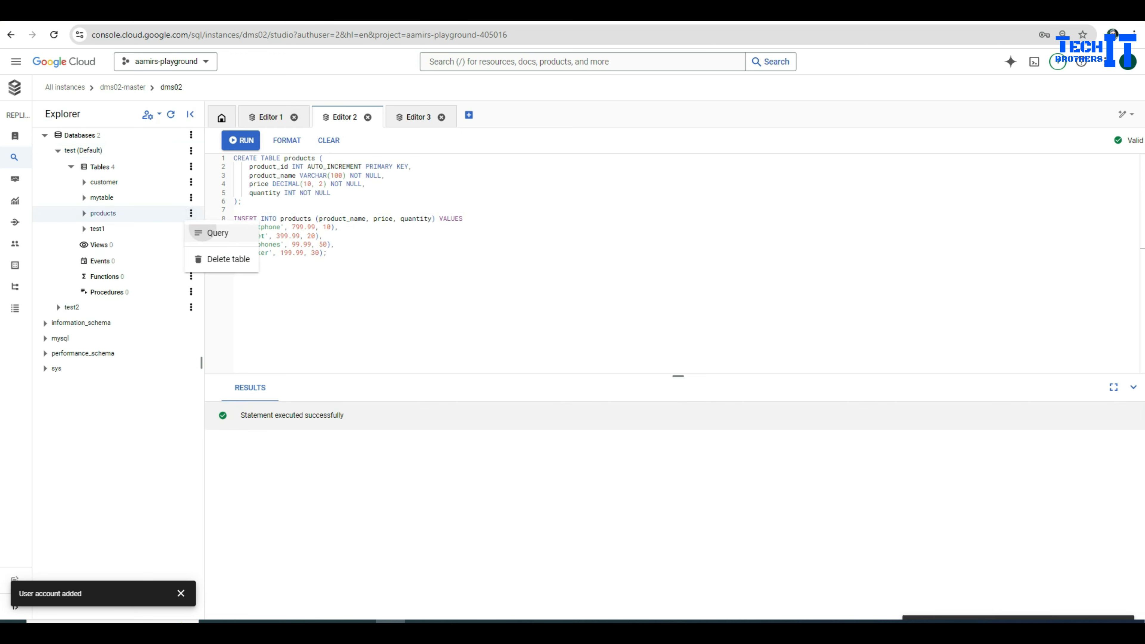
click(212, 232)
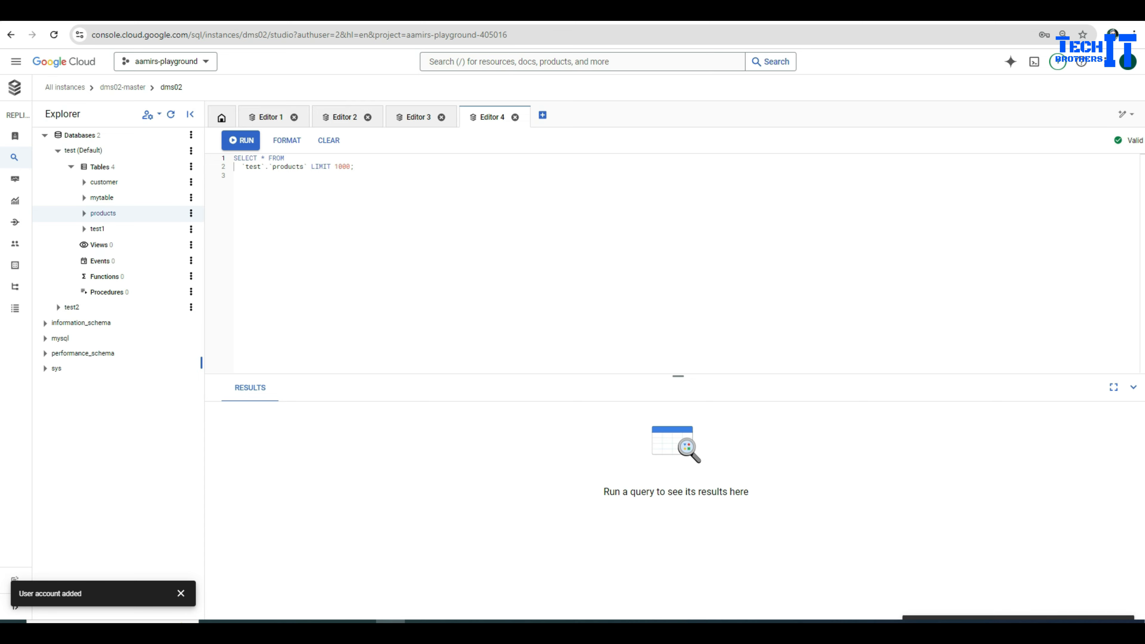
key(ctrl+Return)
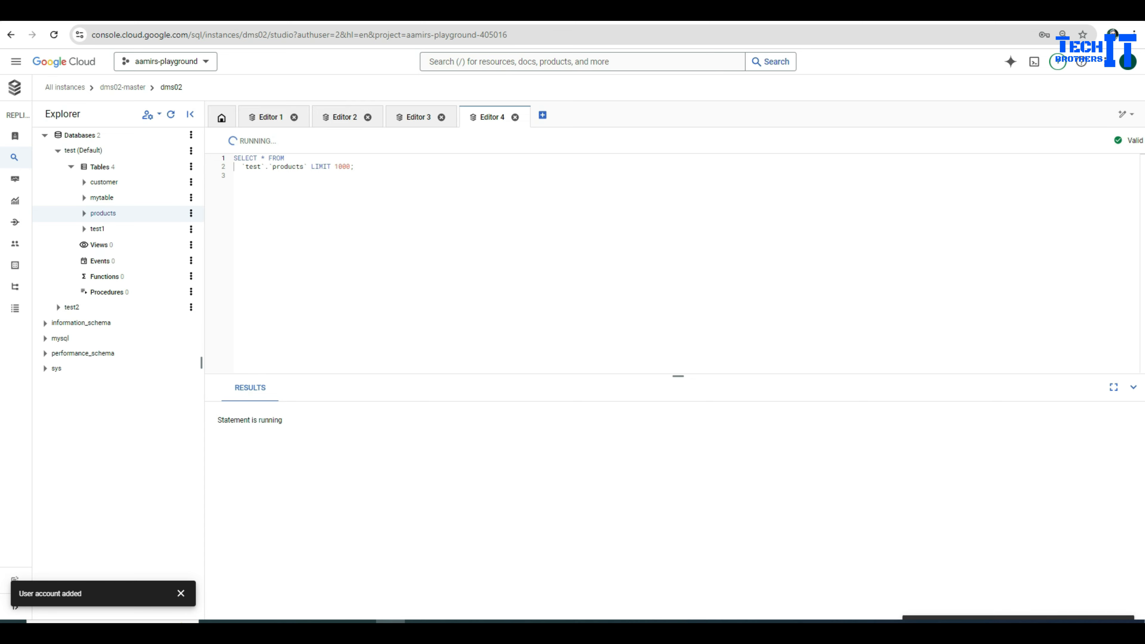